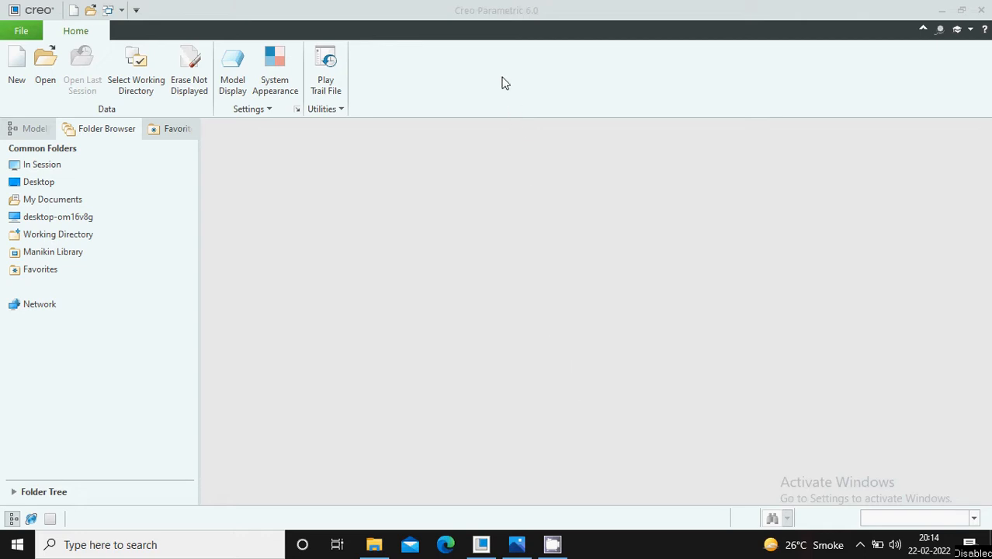
Check the reference drawing in Photos, and set up a new solid part named model001 in Creo Parametric without the default template.
left_click(518, 545)
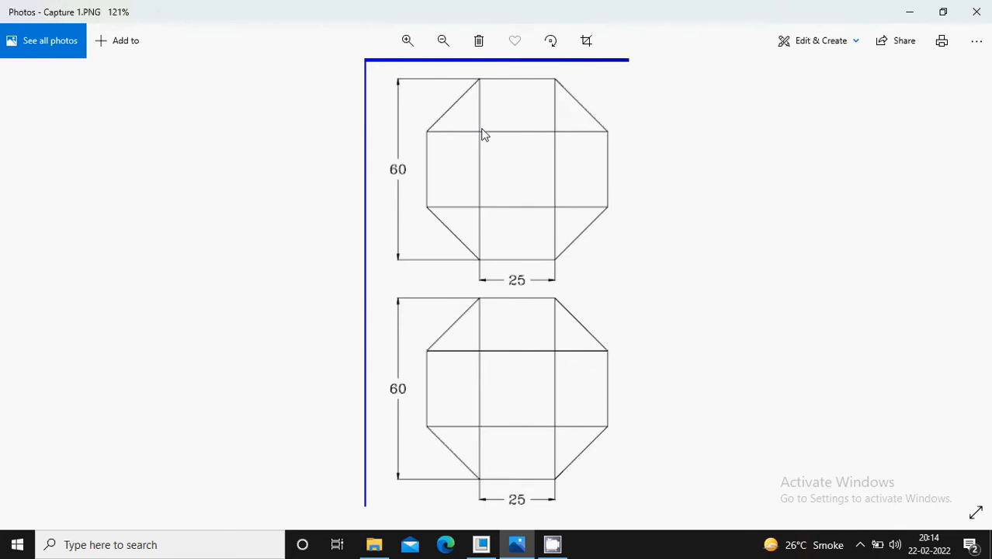
left_click(480, 546)
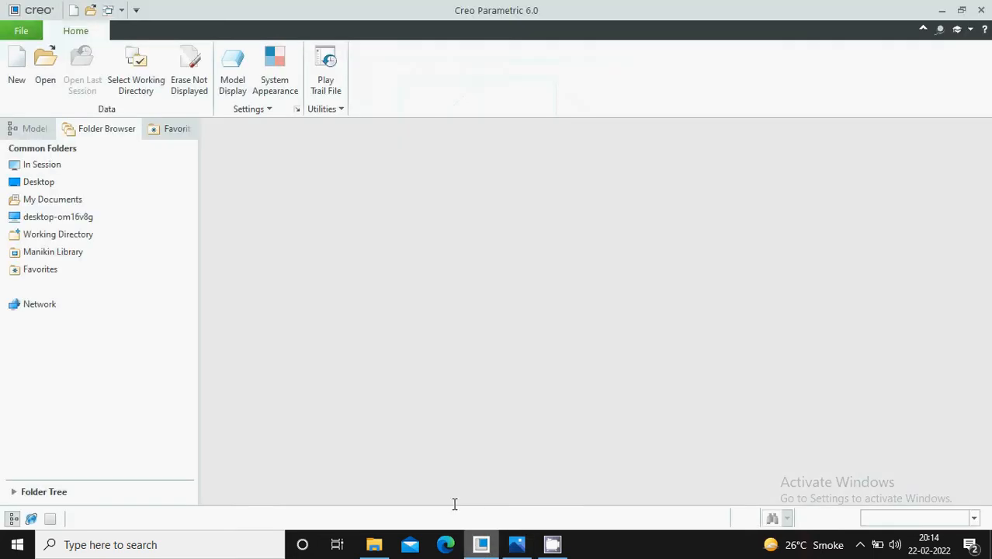
left_click(16, 68)
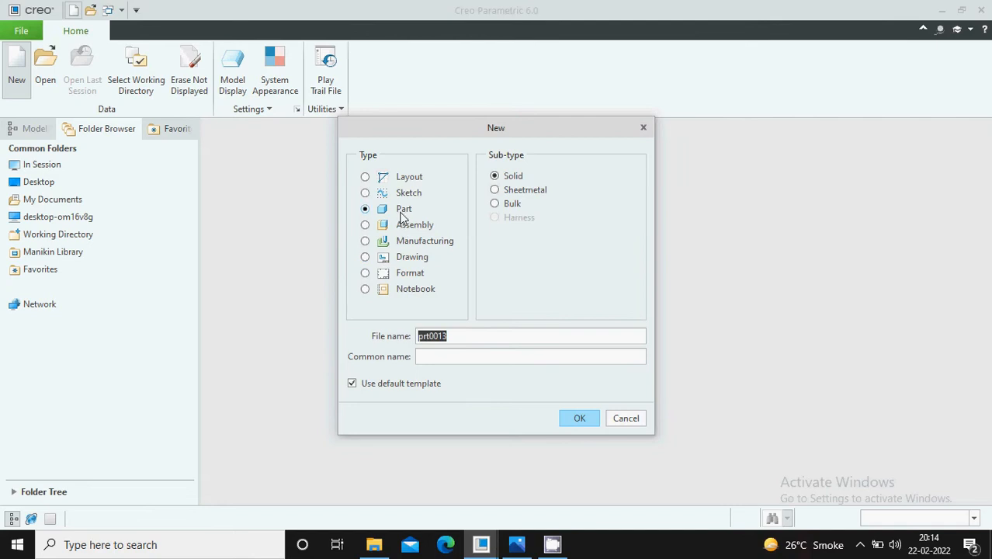
left_click(354, 384)
left_click(396, 336)
key("BackSpace")
type("model001")
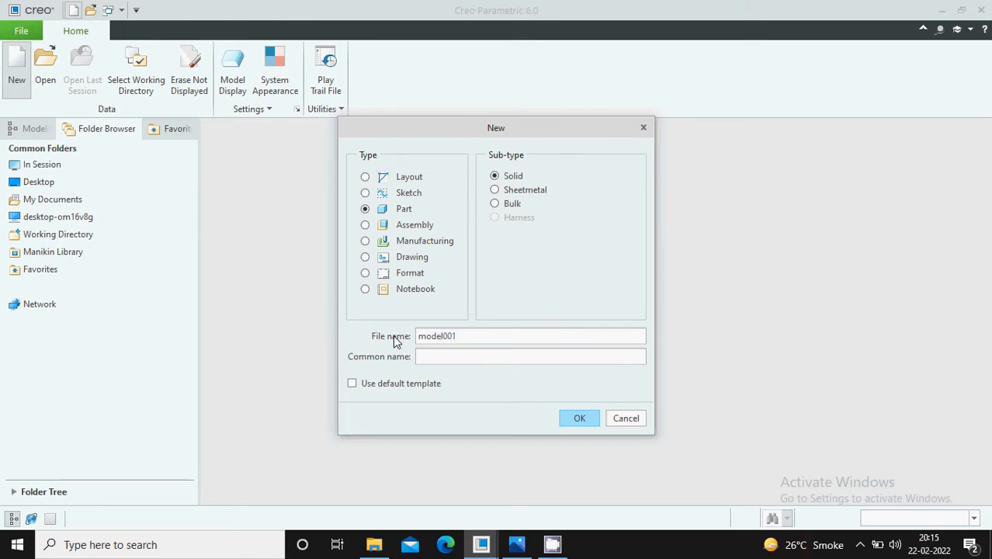
left_click(576, 418)
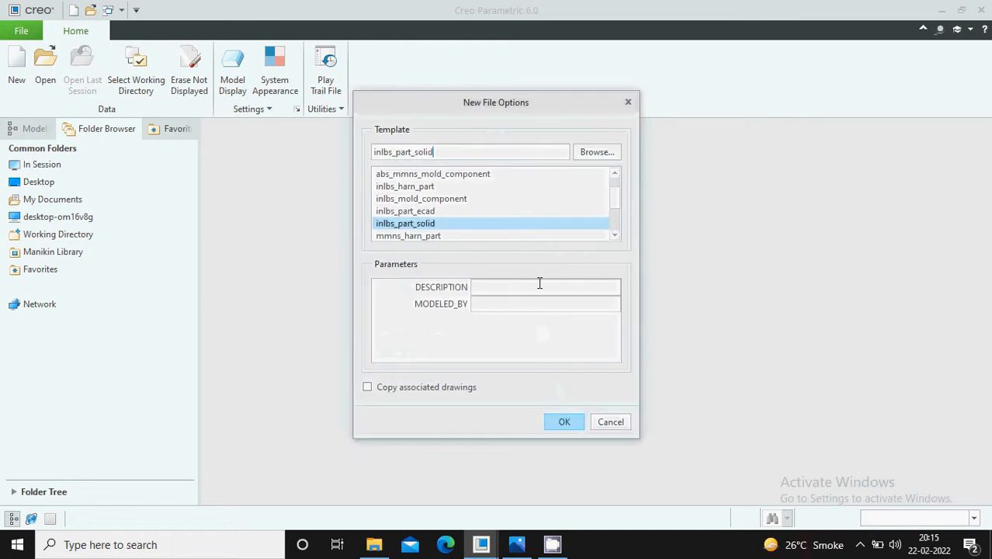
Create the part from the mmns_part_solid template.
left_click_drag(615, 201, 615, 208)
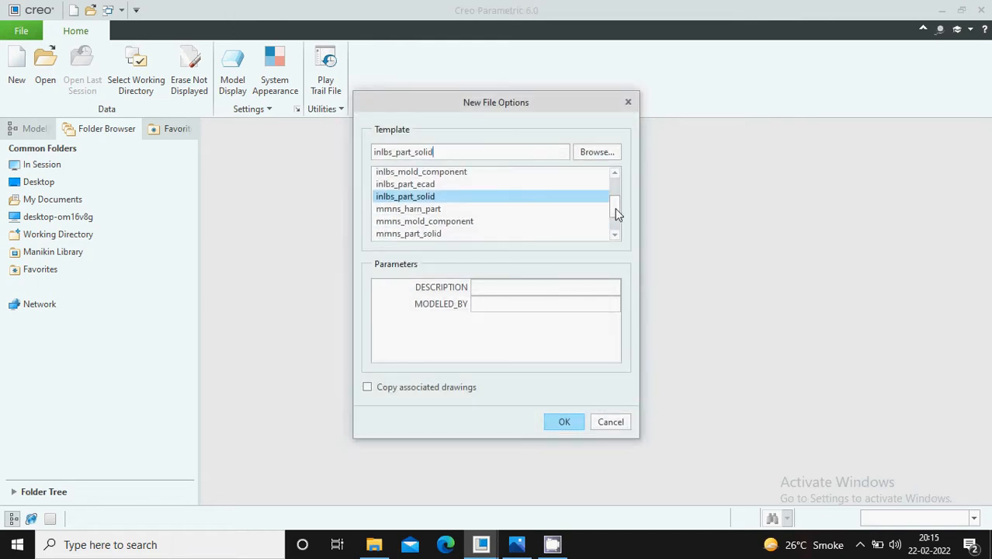
left_click(421, 232)
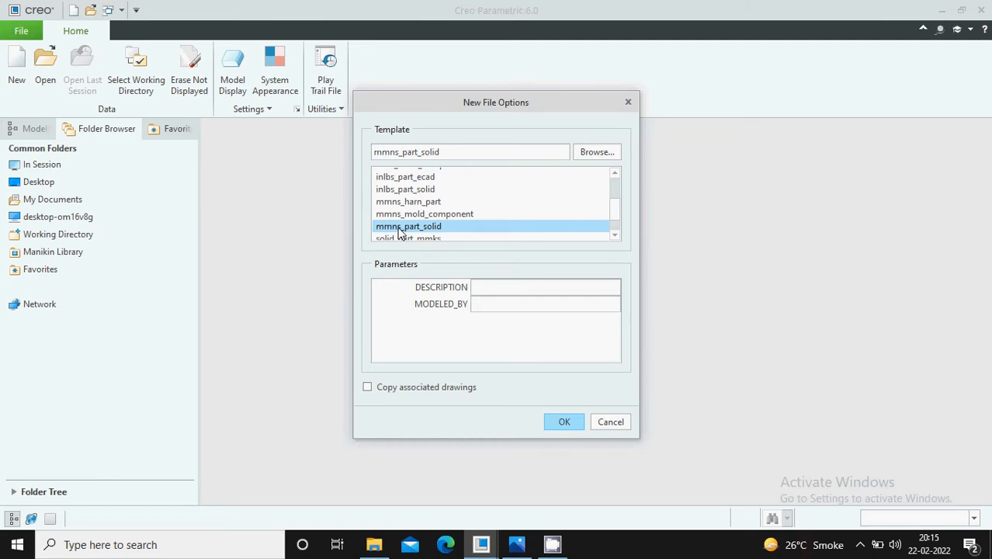
left_click(557, 422)
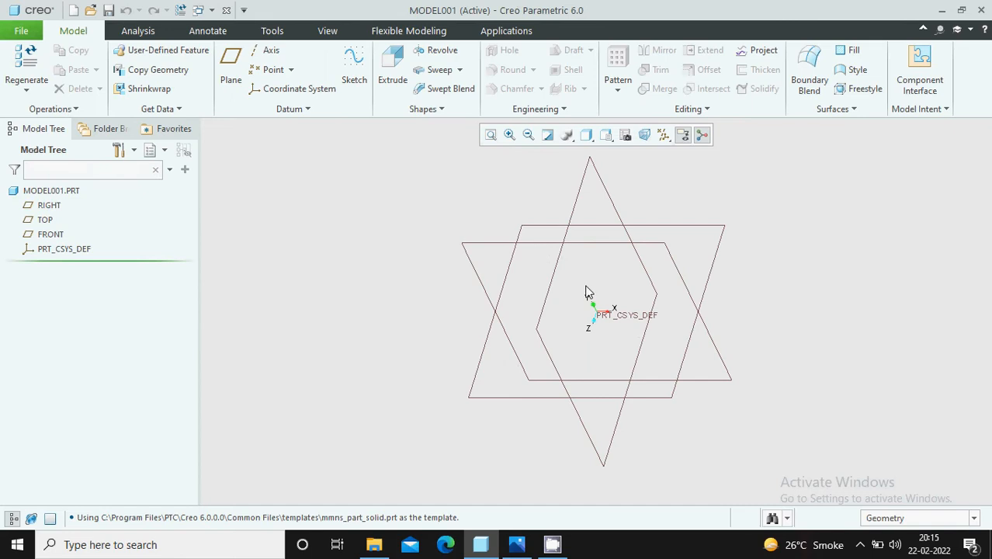
Start an Extrude sketch on the TOP plane and orient the view parallel to the screen.
left_click(393, 74)
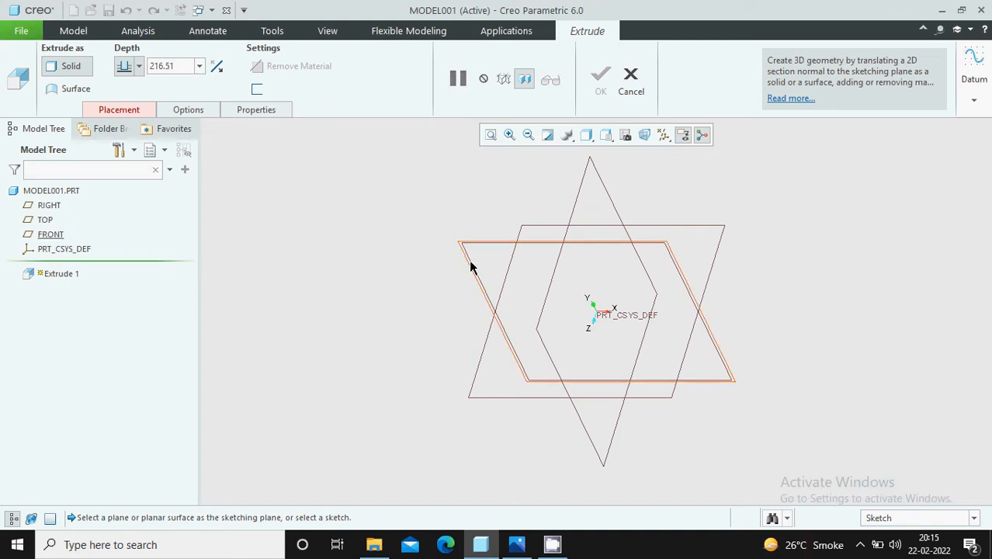
left_click(520, 235)
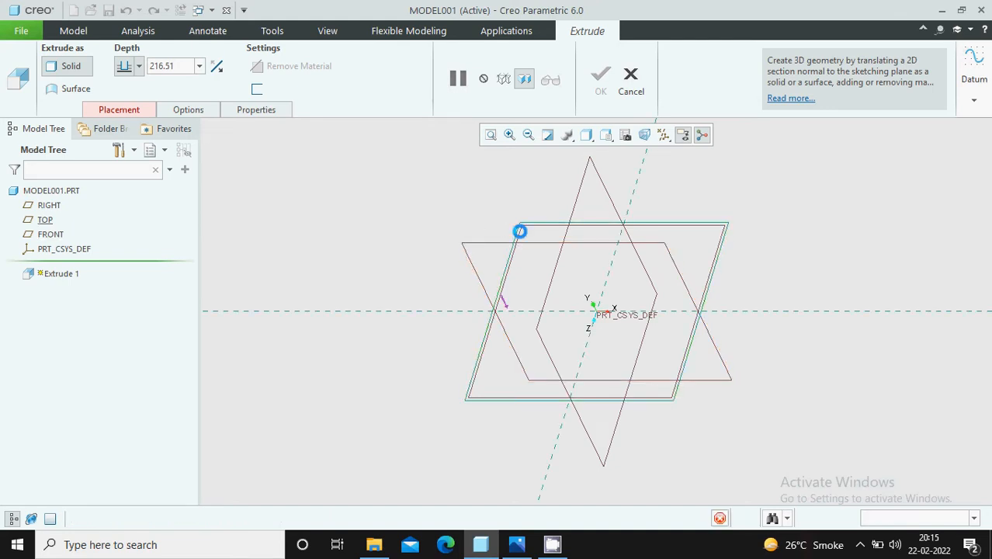
left_click(626, 135)
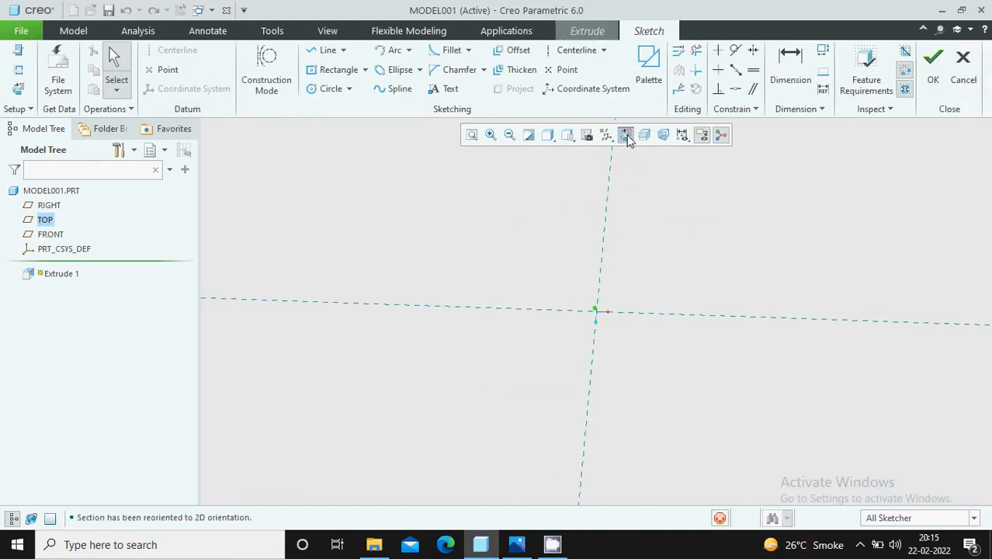
scroll(403, 260, "up", 2)
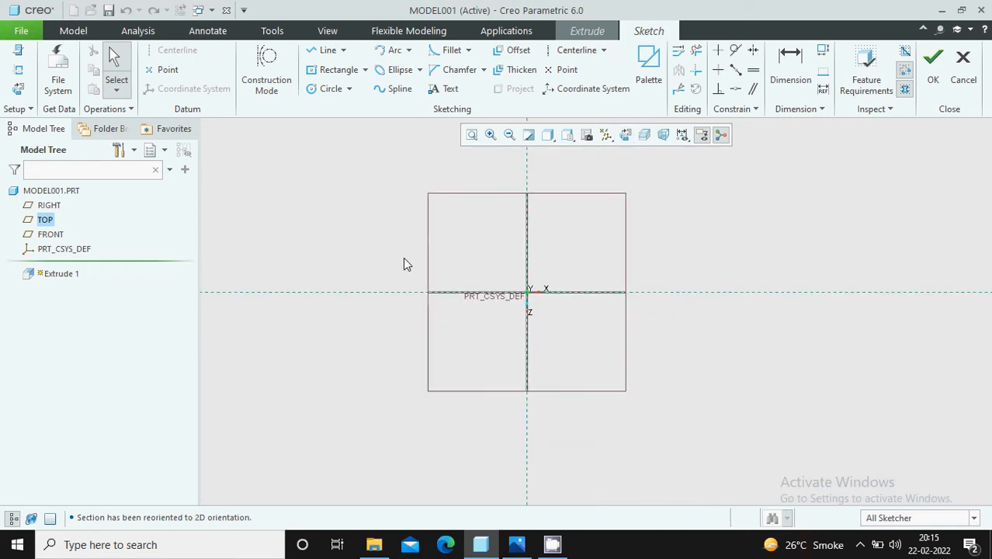
Sketch a center rectangle about 790 by 682 mm, centred on the origin.
left_click(365, 71)
left_click(363, 119)
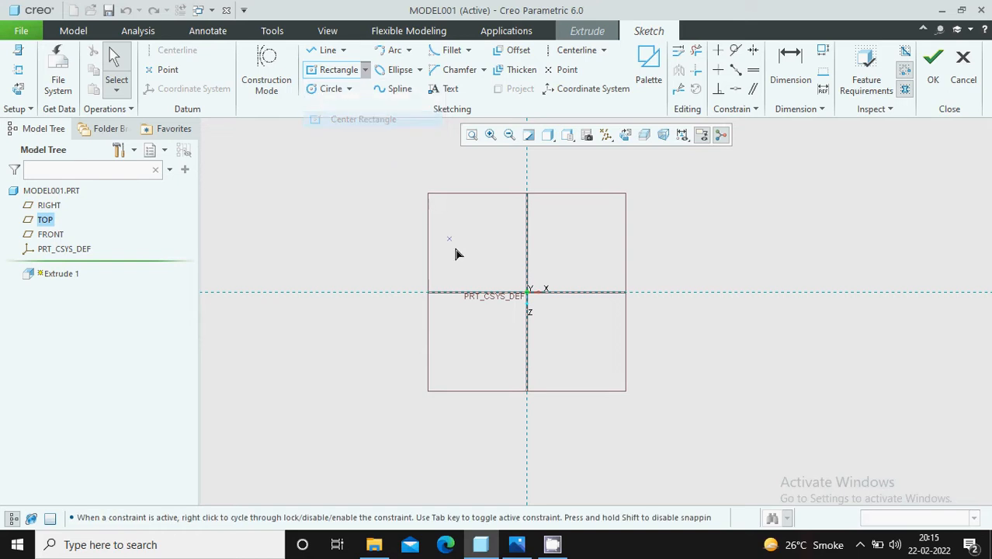
left_click(527, 293)
left_click(681, 424)
middle_click(780, 351)
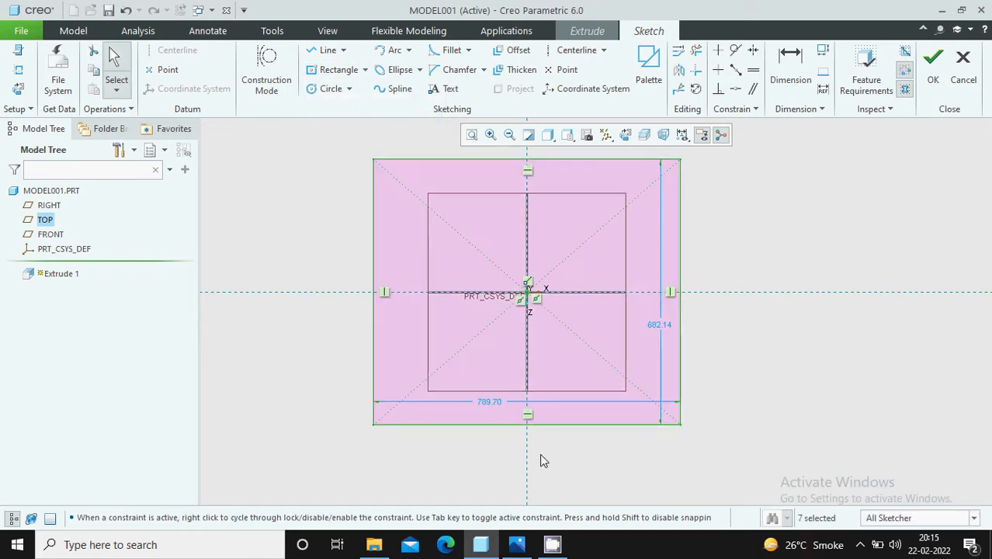
Set both the width and the height of the rectangle to 60 mm.
left_click_drag(492, 403, 499, 451)
double_click(499, 451)
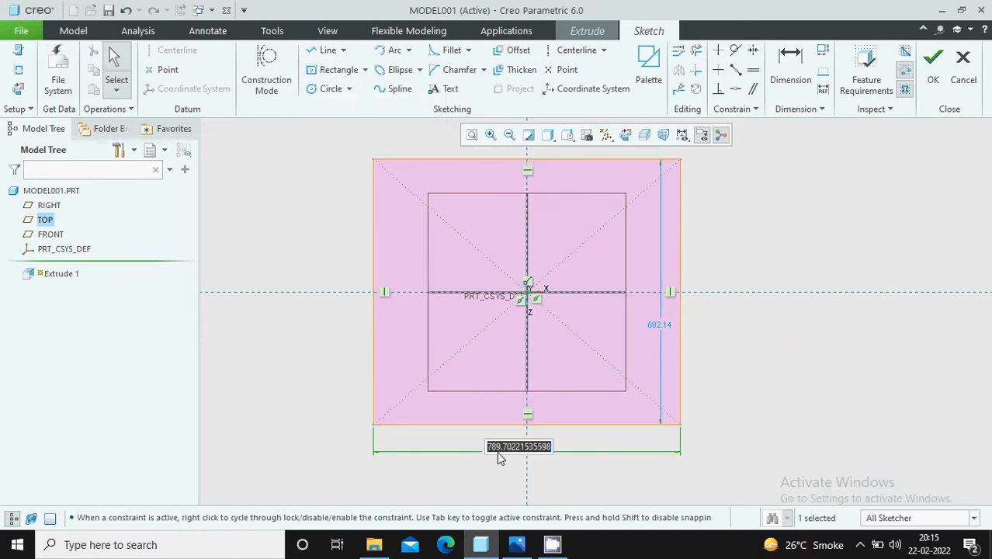
type("50")
key("Return")
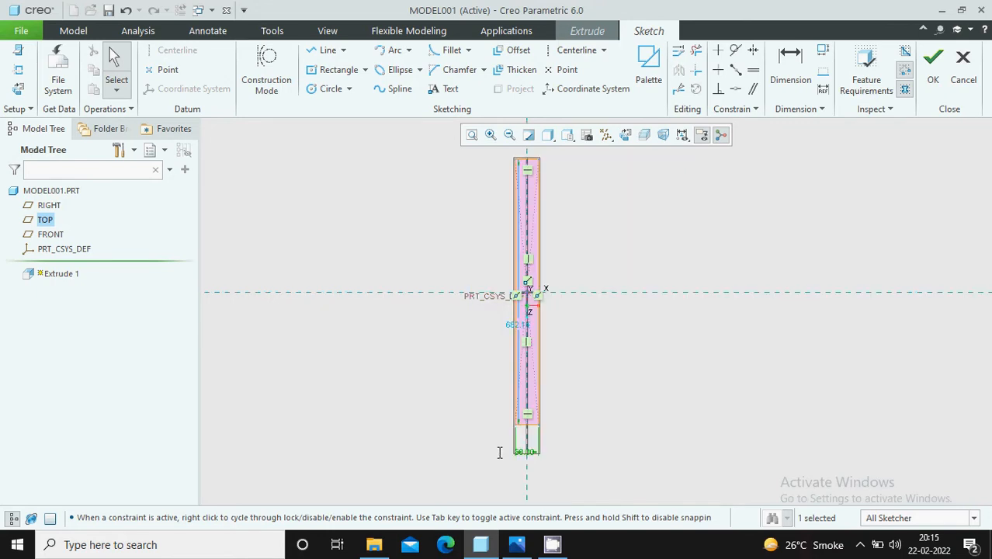
scroll(590, 348, "down", 1)
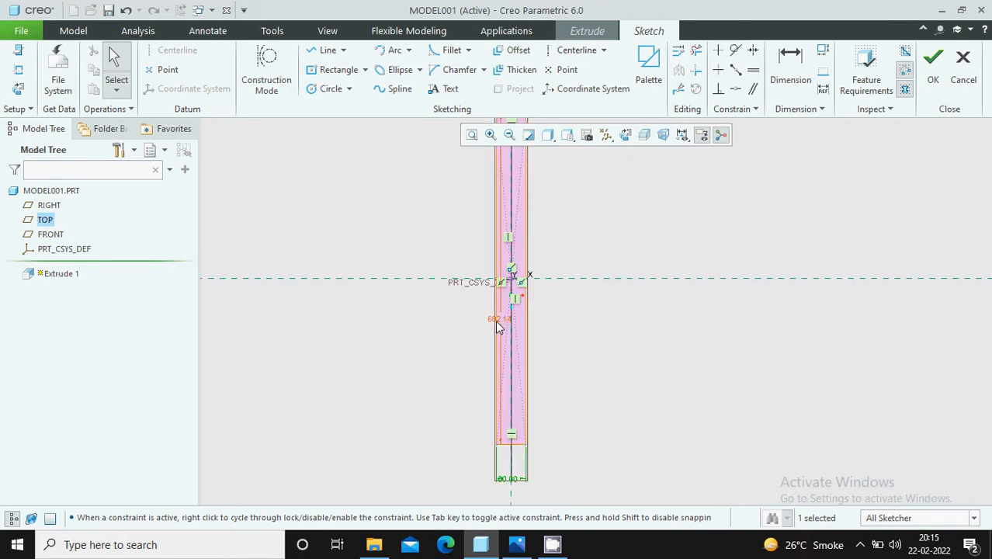
left_click_drag(497, 327, 569, 321)
double_click(570, 322)
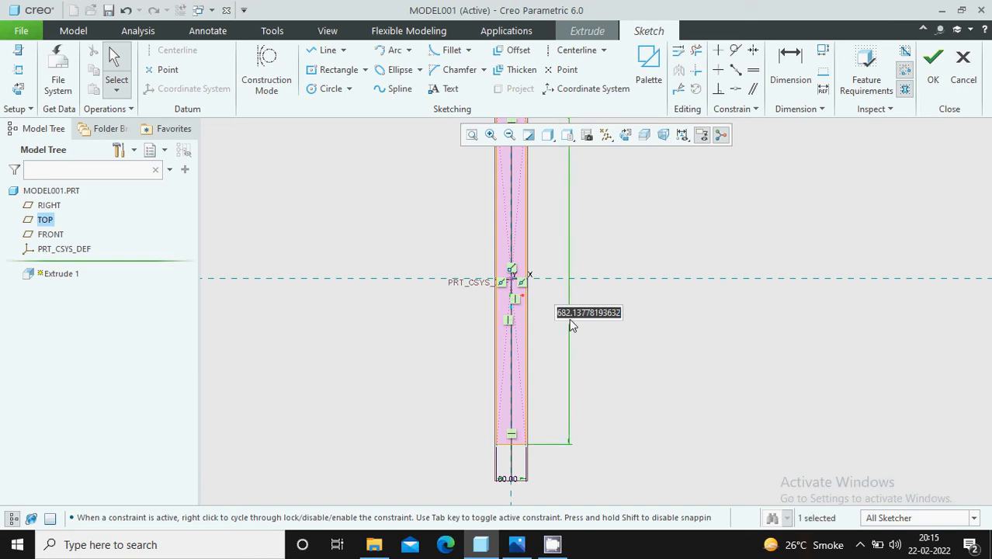
type("60")
key("Return")
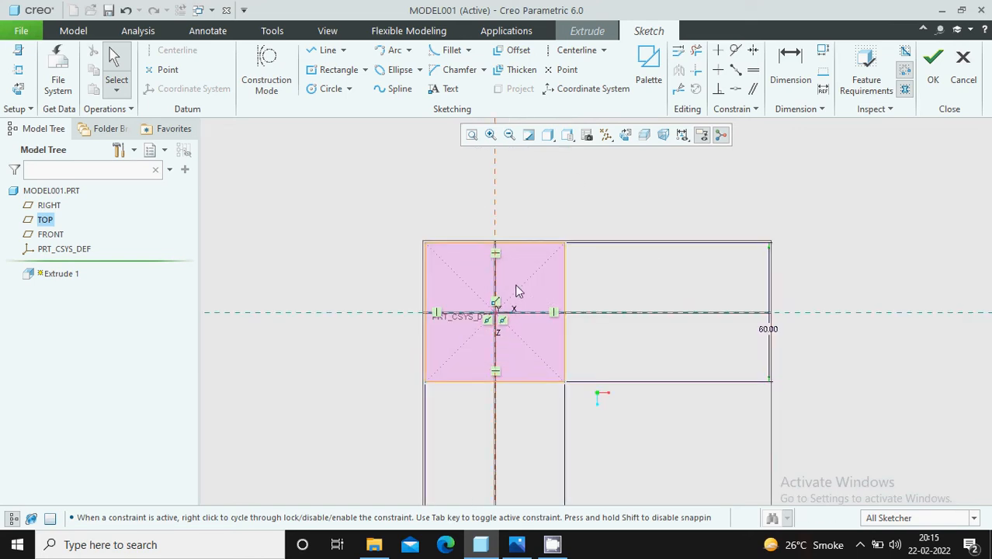
Finish the sketch and extrude the square 17.5 mm in the reversed direction.
left_click(933, 88)
scroll(616, 286, "up", 2)
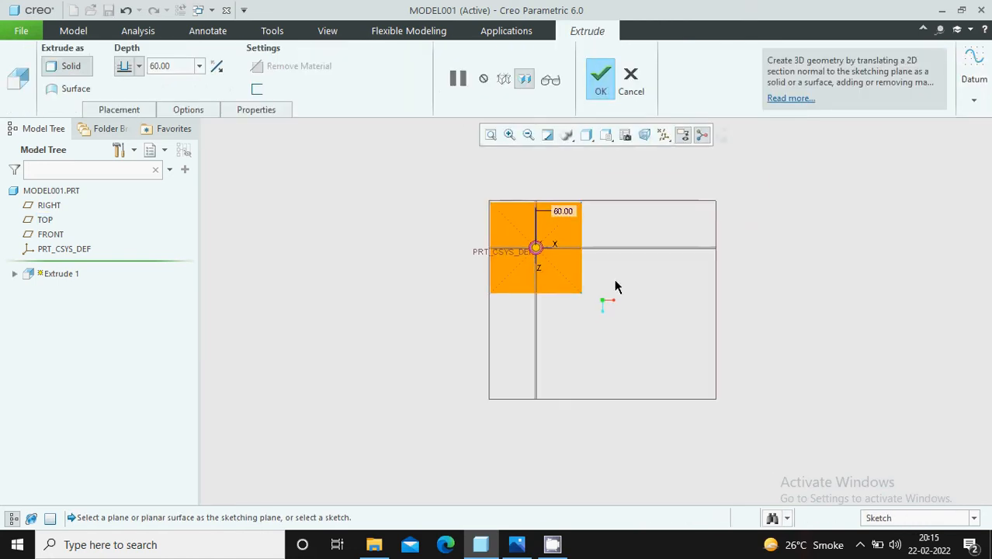
mouse_move(615, 286)
middle_mouse_down()
mouse_move(632, 220)
mouse_move(629, 233)
middle_mouse_up()
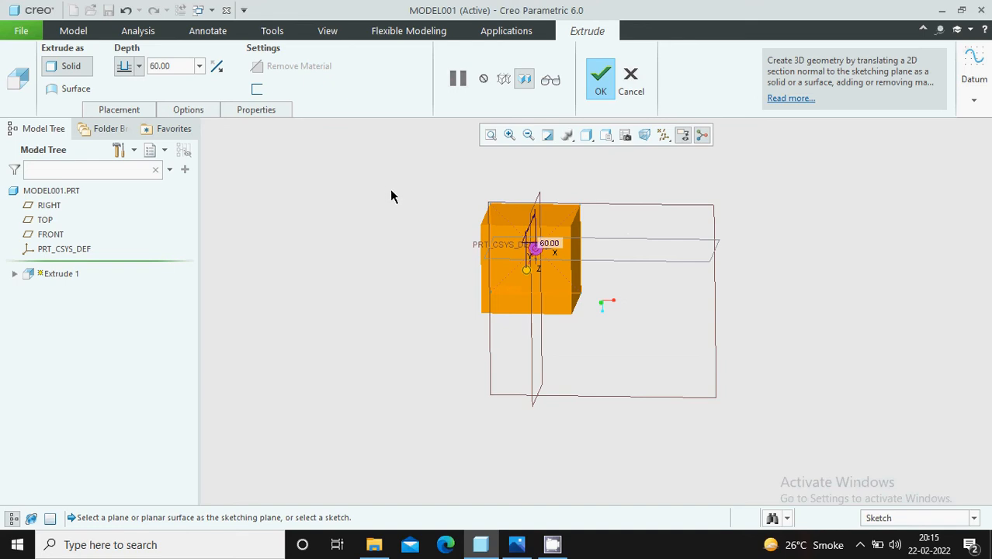
key("ctrl+d")
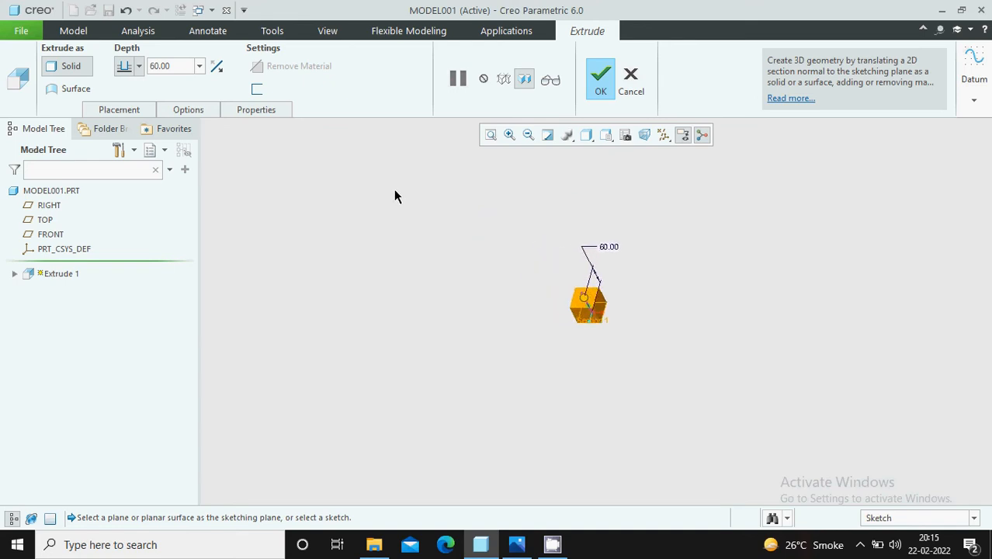
scroll(596, 291, "down", 2)
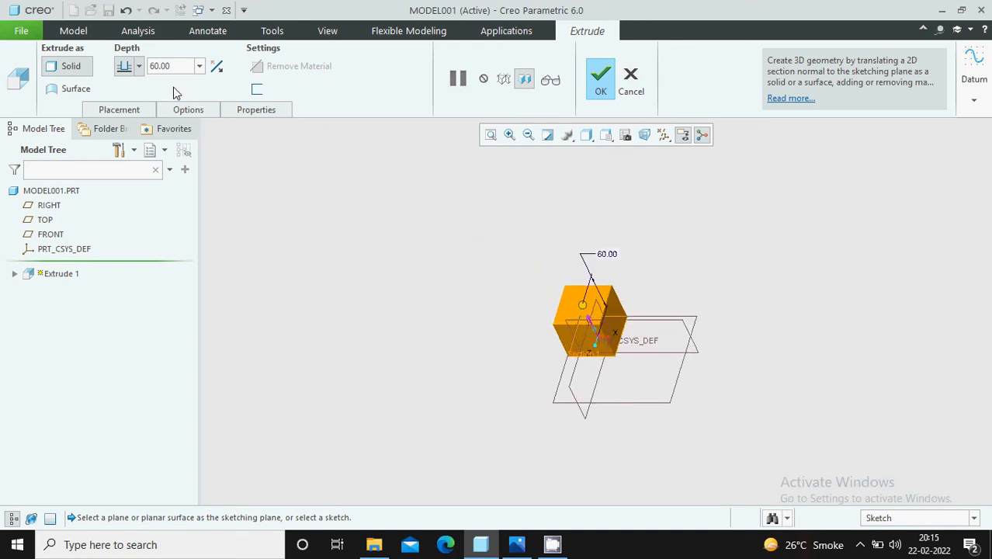
double_click(174, 67)
type("17.5")
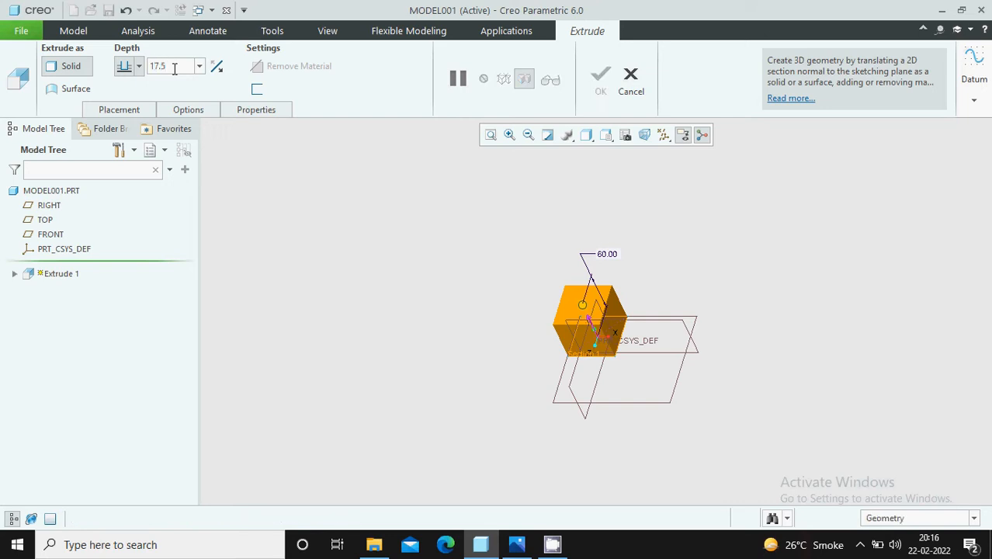
key("Return")
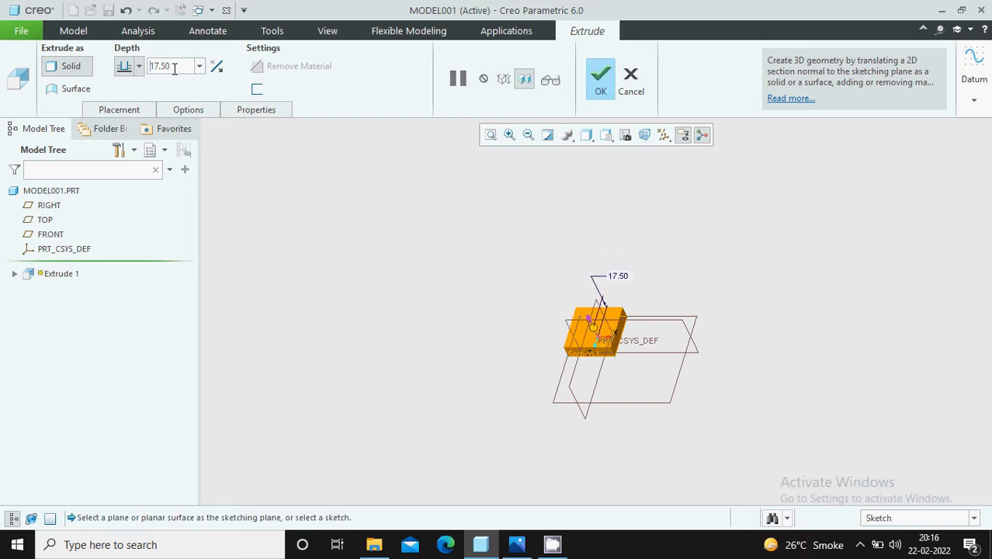
left_click(215, 70)
left_click(597, 91)
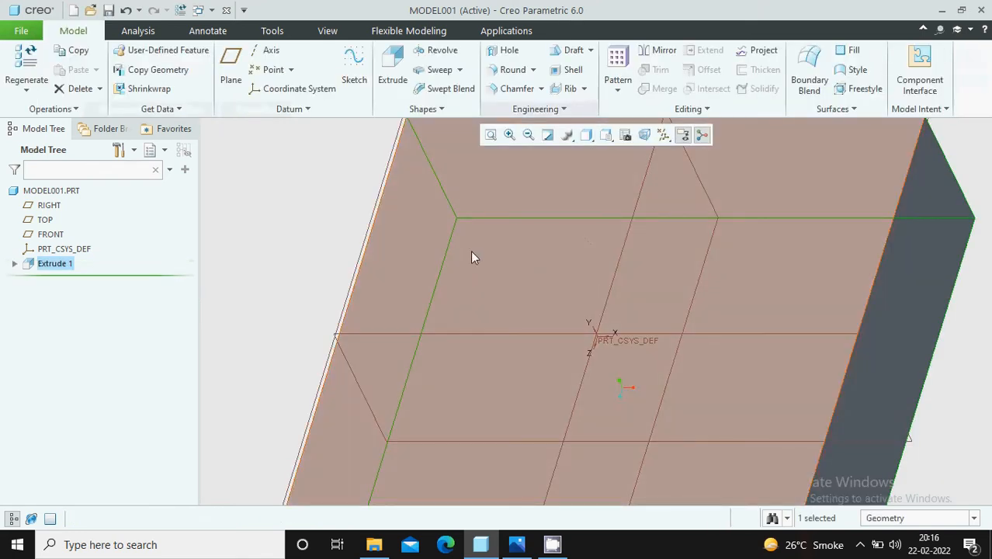
Examine the extruded block from an angled view that shows its upper face and sides.
scroll(472, 252, "up", 6)
left_click(615, 248)
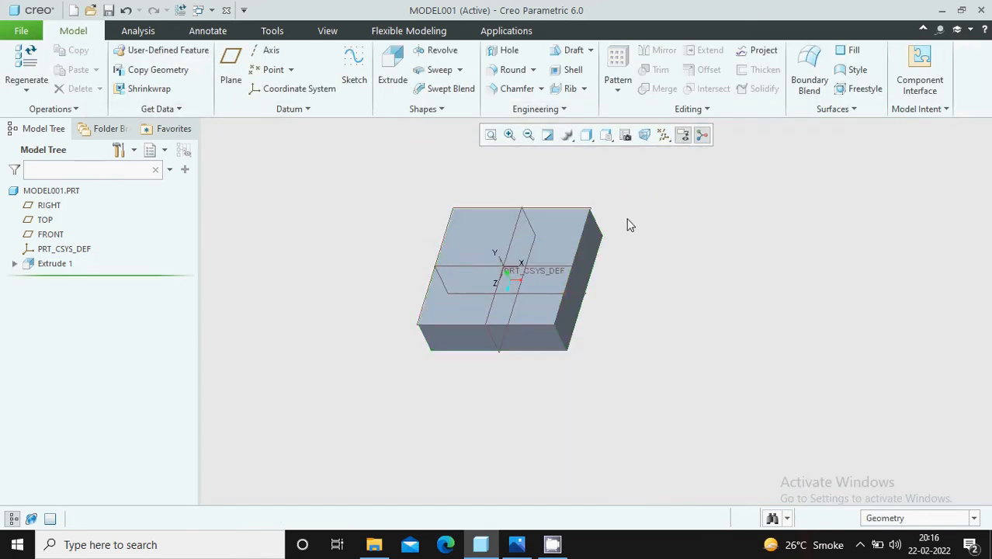
scroll(629, 222, "down", 2)
scroll(642, 225, "down", 3)
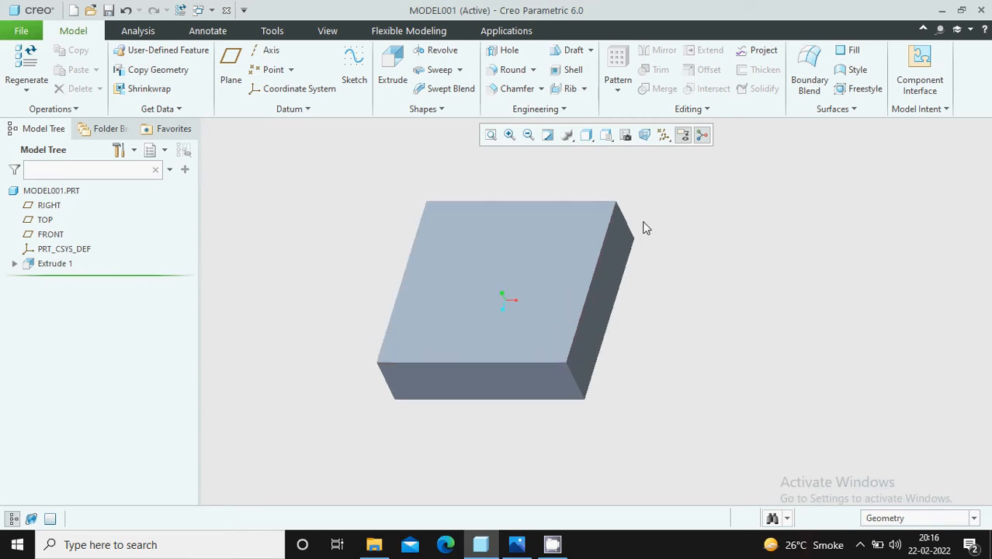
scroll(808, 263, "up", 2)
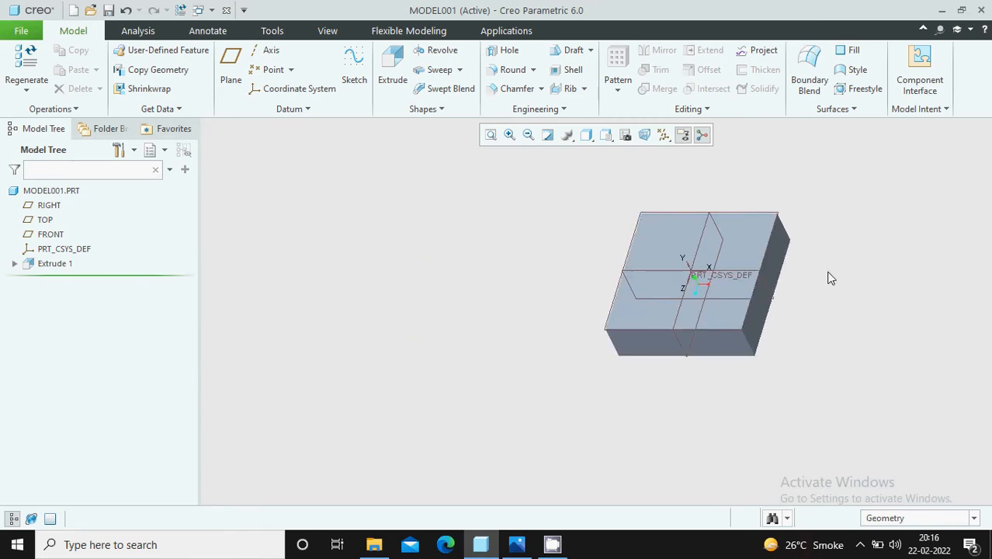
middle_click_drag(828, 277, 823, 260)
scroll(731, 281, "up", 1)
scroll(730, 283, "down", 3)
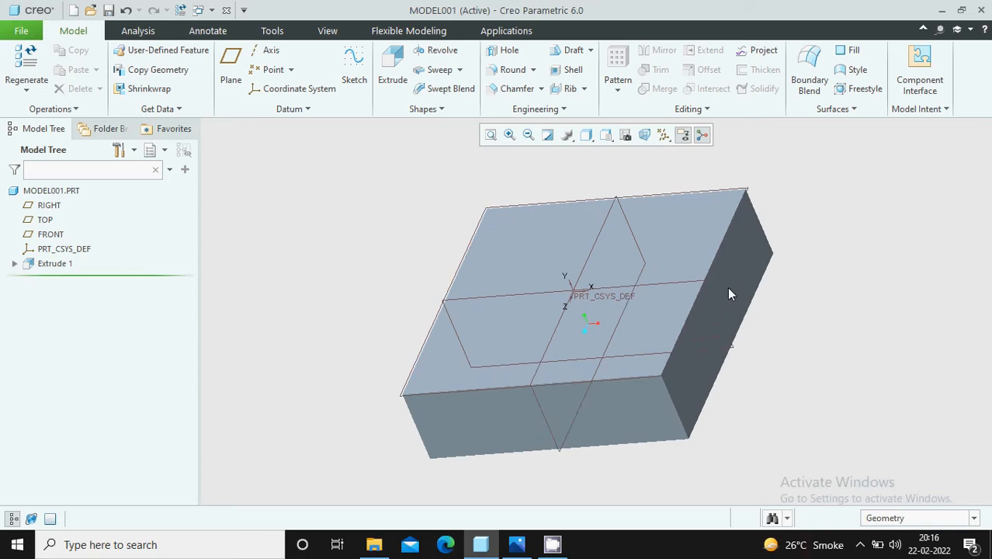
Start an edge chamfer and select three edges of the block's upper face plus two of the vertical corner edges.
left_click(515, 88)
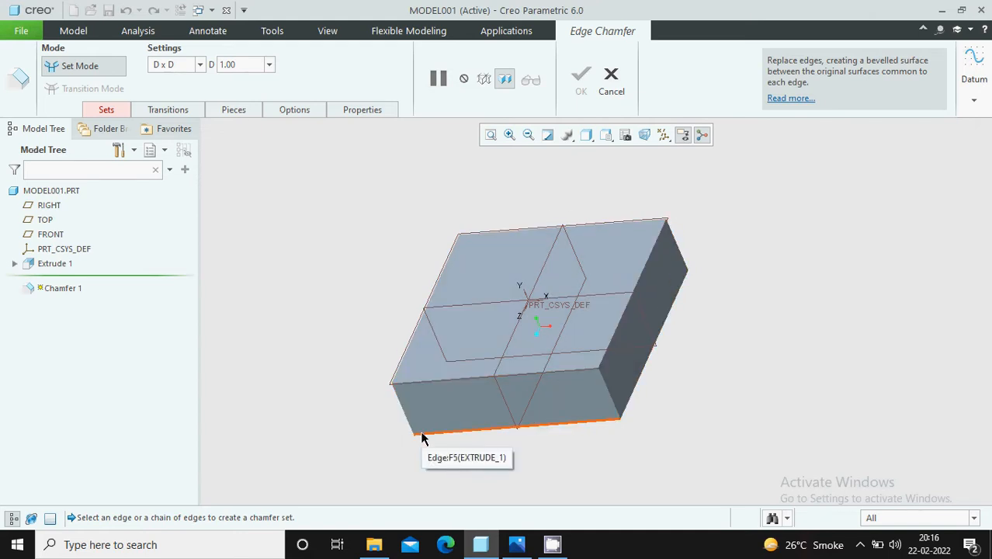
left_click(475, 383)
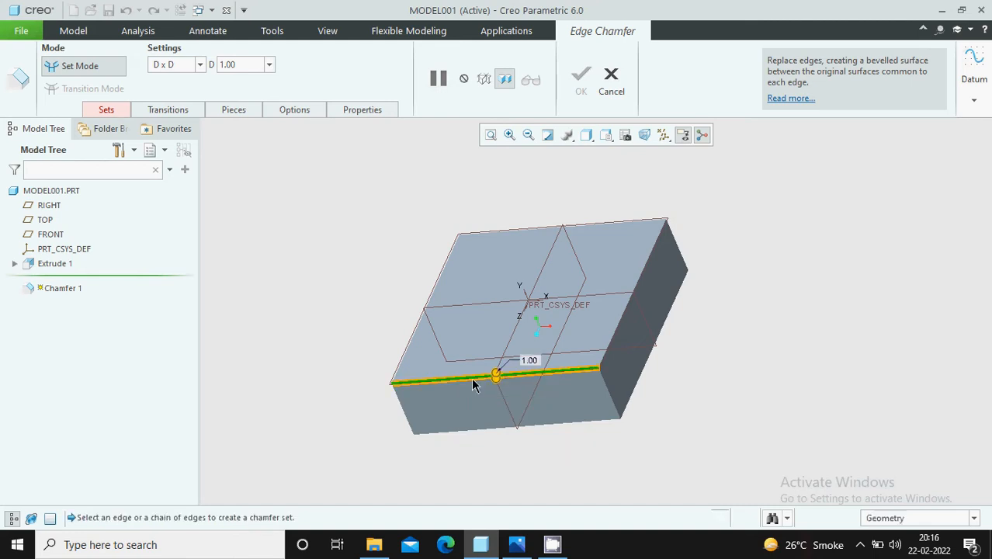
left_click(610, 392, "ctrl")
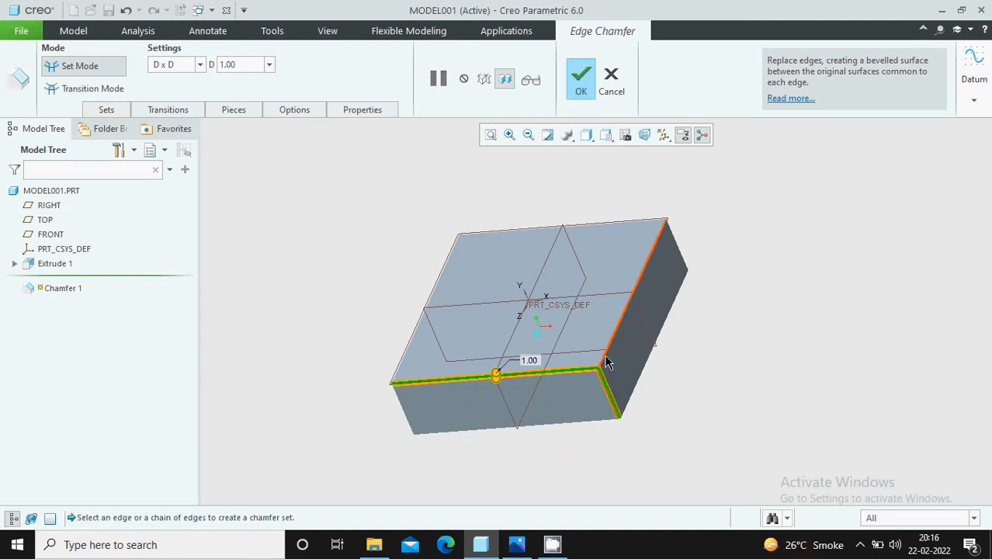
middle_click_drag(757, 326, 658, 328)
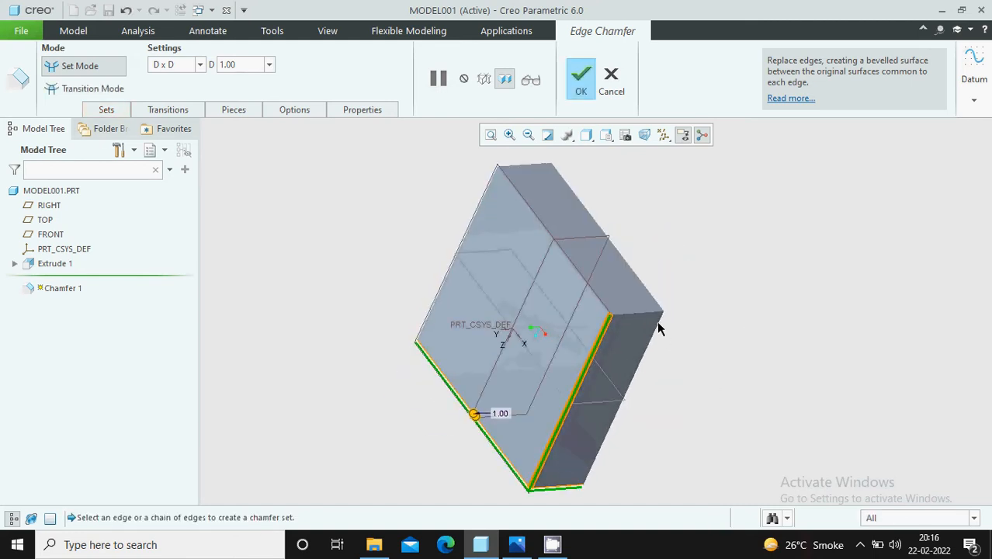
left_click(649, 314, "ctrl")
left_click(564, 255, "ctrl")
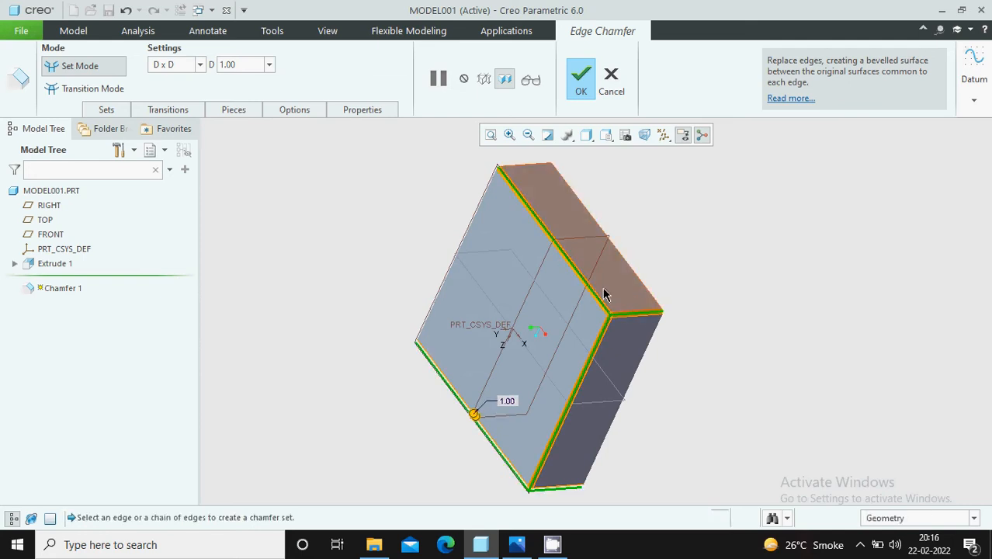
Add the remaining upper-face edge and the other two vertical corner edges to the same chamfer set.
middle_click_drag(605, 295, 656, 304)
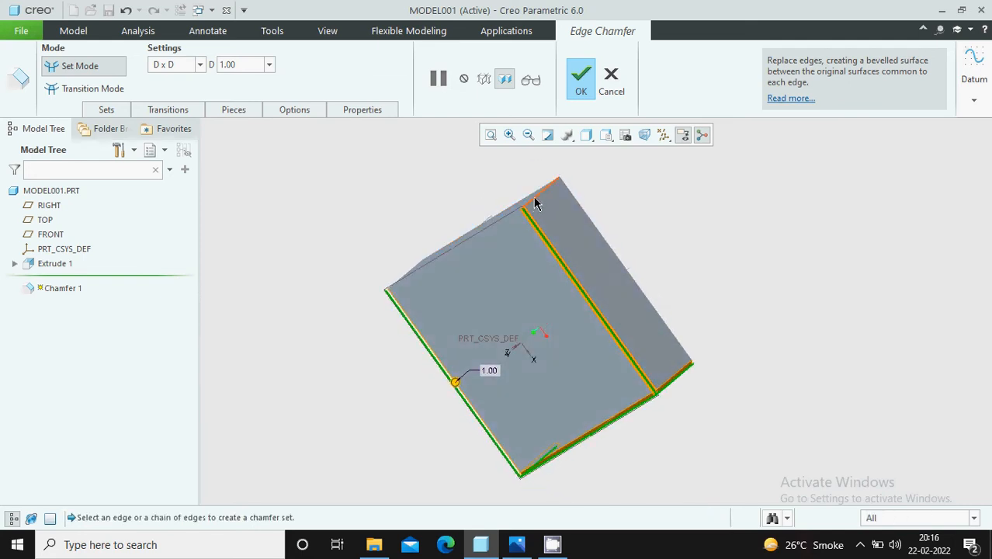
middle_click_drag(598, 233, 649, 244)
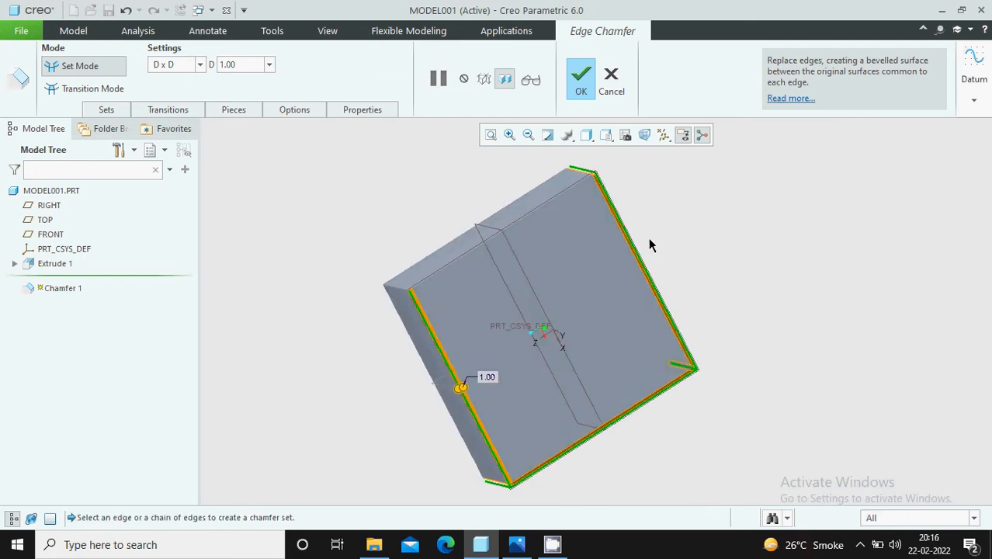
left_click(553, 205, "ctrl")
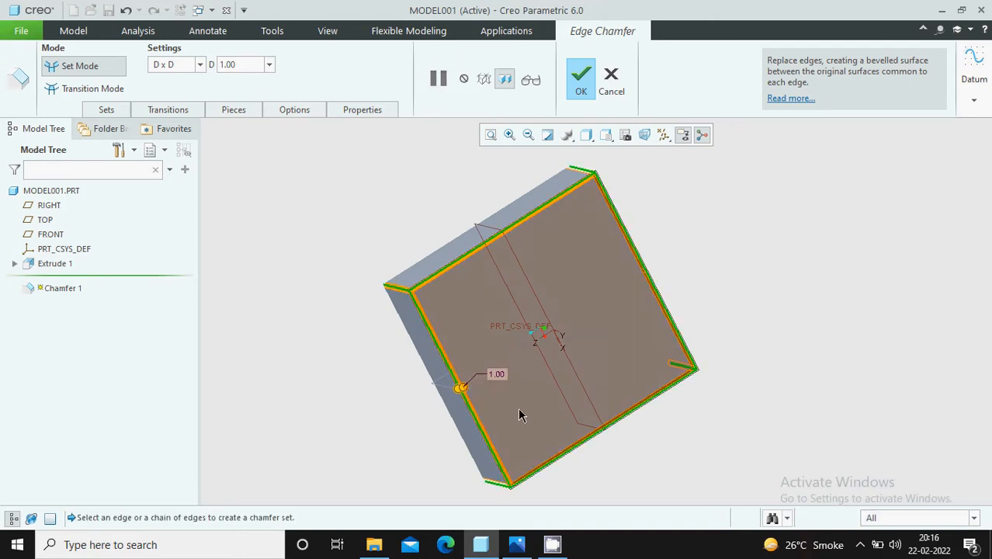
middle_click_drag(520, 415, 547, 400)
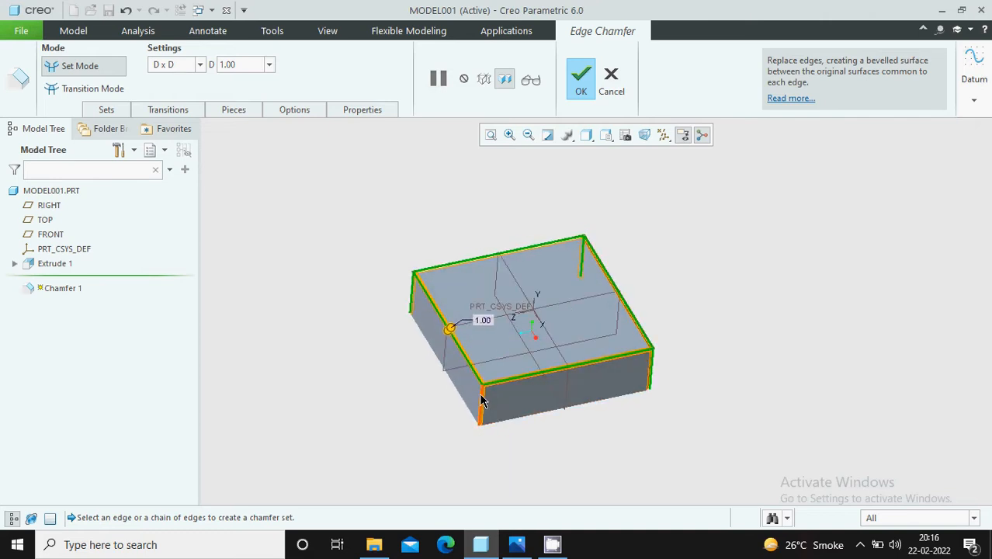
scroll(481, 394, "down", 1)
scroll(458, 377, "down", 1)
scroll(526, 424, "up", 1)
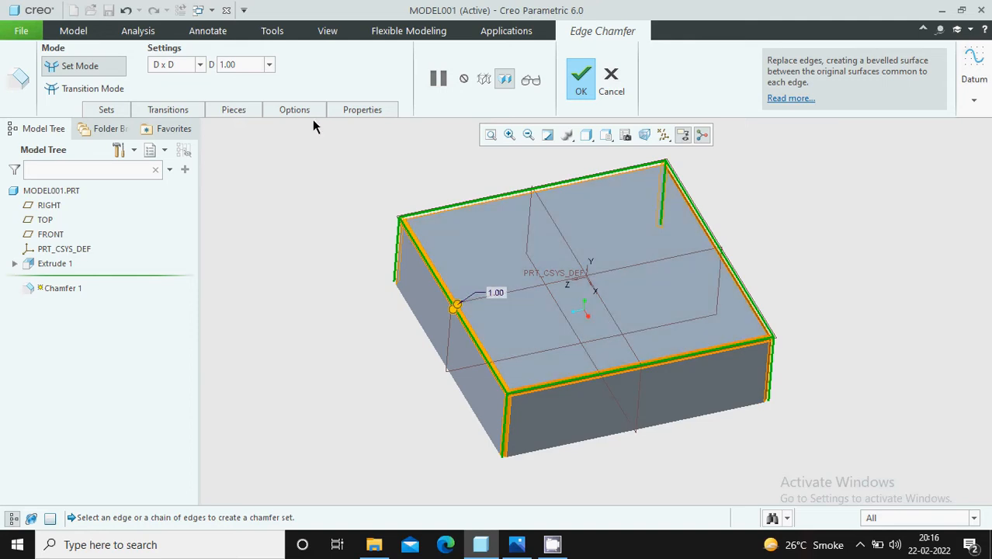
Switch the chamfer to transition mode and set the transition at the first upper corner to Patch.
left_click(93, 89)
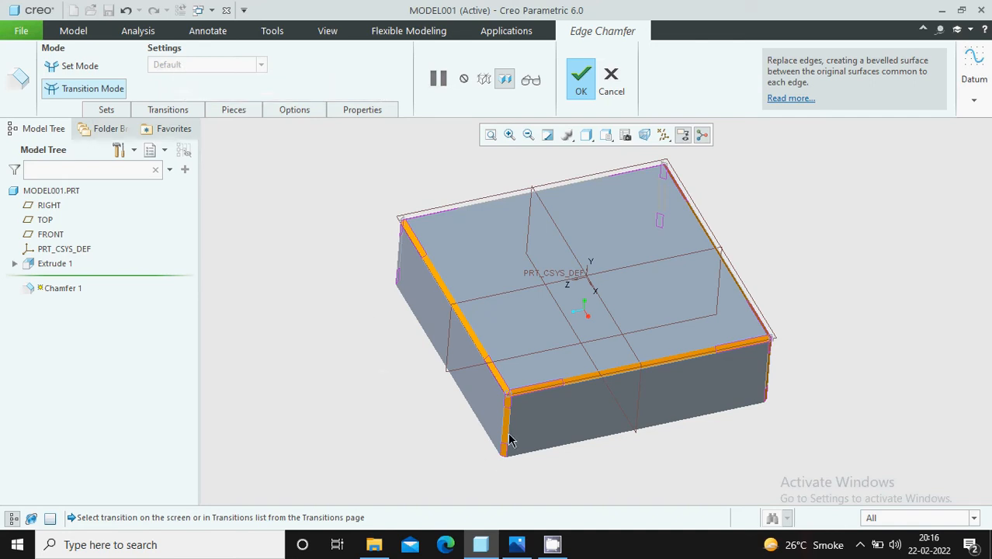
scroll(509, 440, "down", 5)
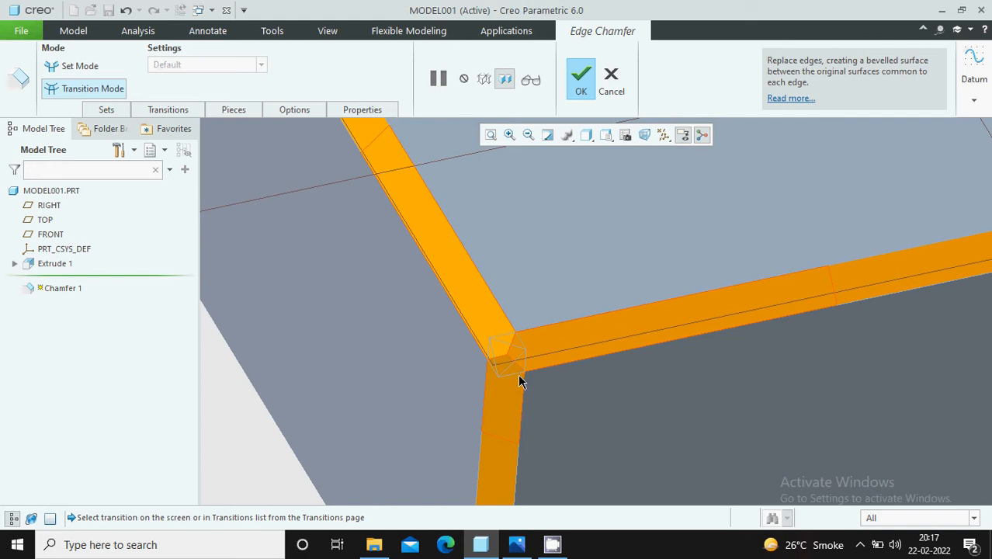
left_click(513, 371)
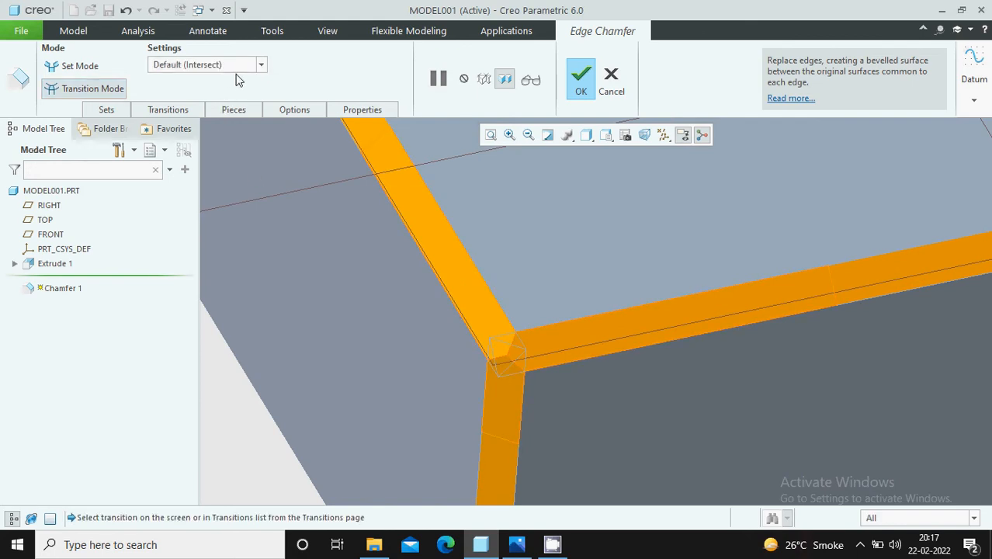
left_click(262, 65)
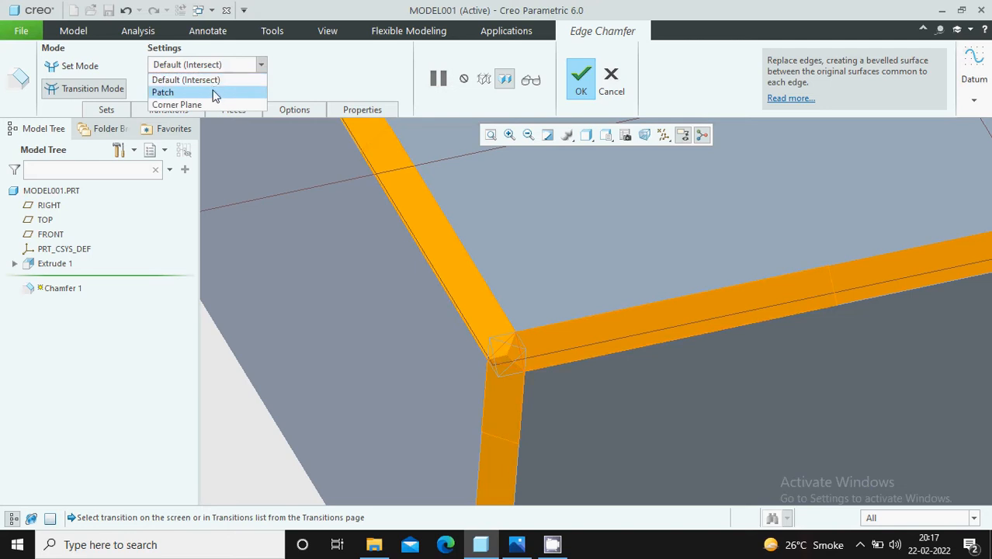
left_click(186, 95)
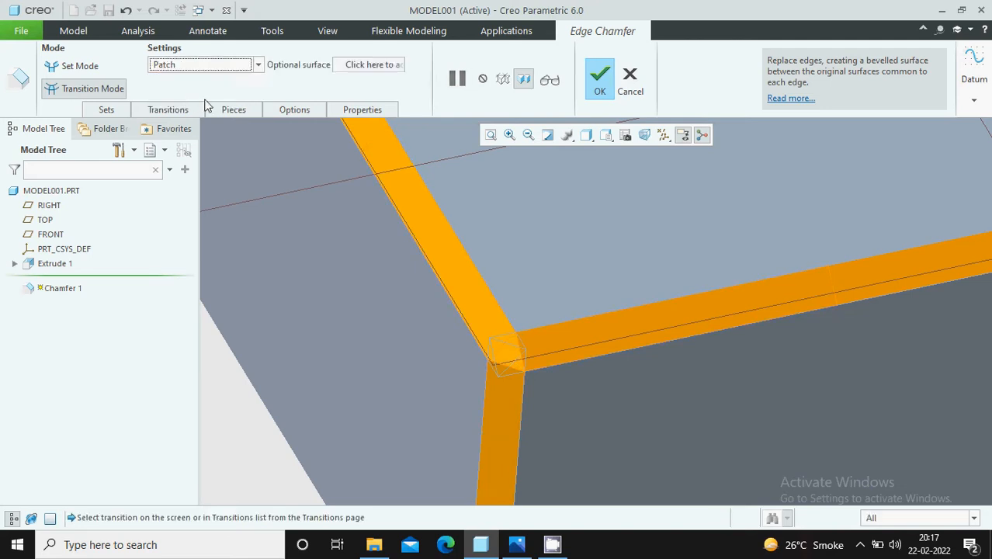
Set the chamfer transition at the second upper corner of the block to Patch.
scroll(423, 318, "down", 5)
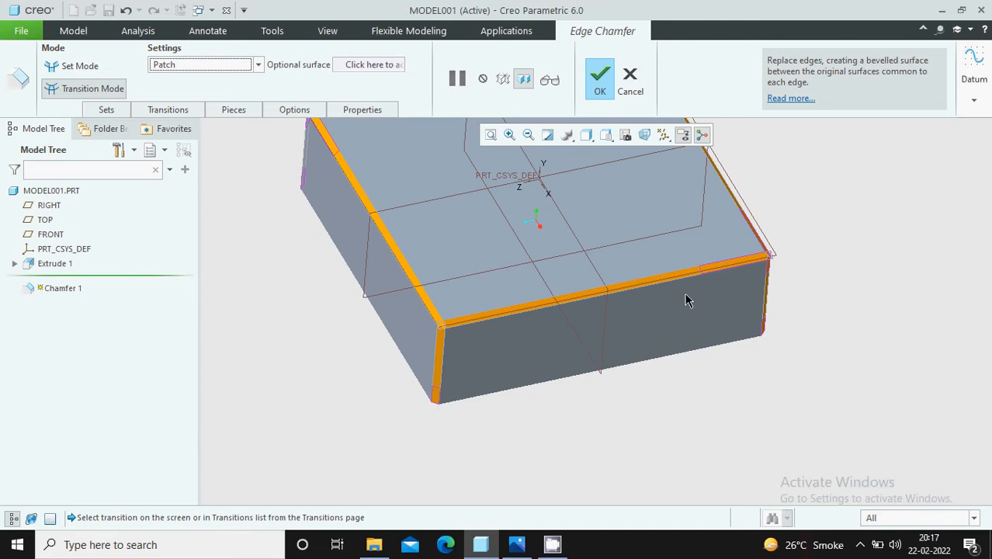
middle_click_drag(686, 299, 643, 324)
scroll(643, 325, "up", 5)
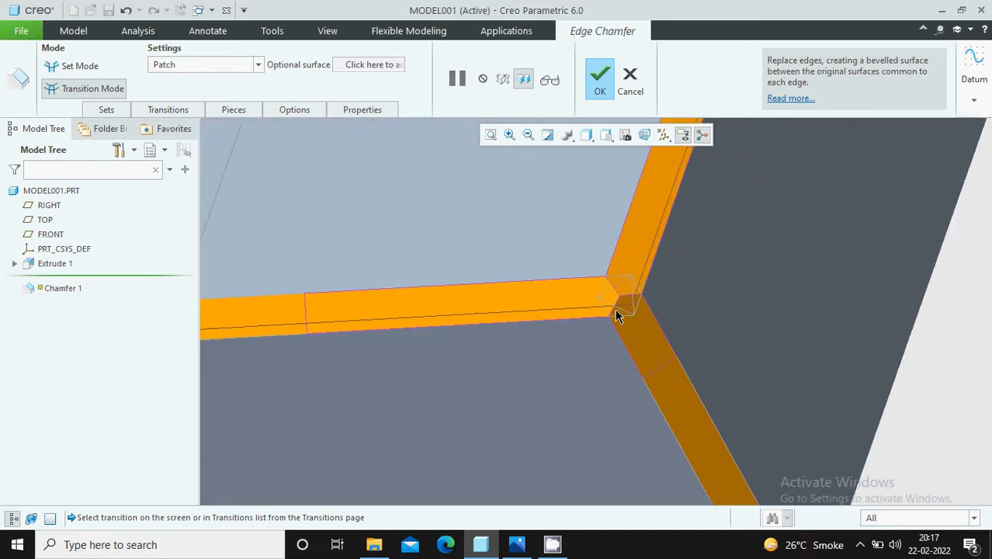
left_click(631, 302)
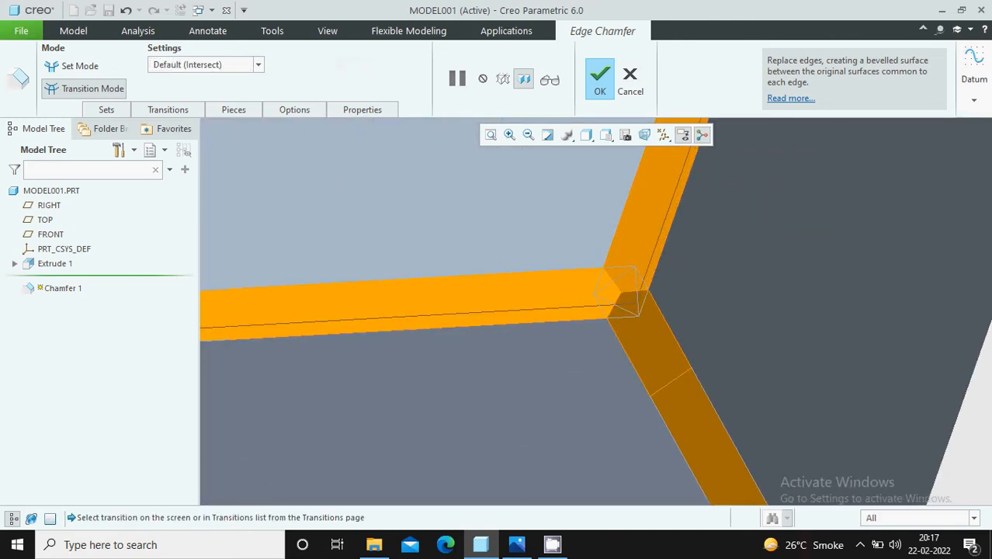
scroll(632, 306, "down", 5)
left_click(259, 65)
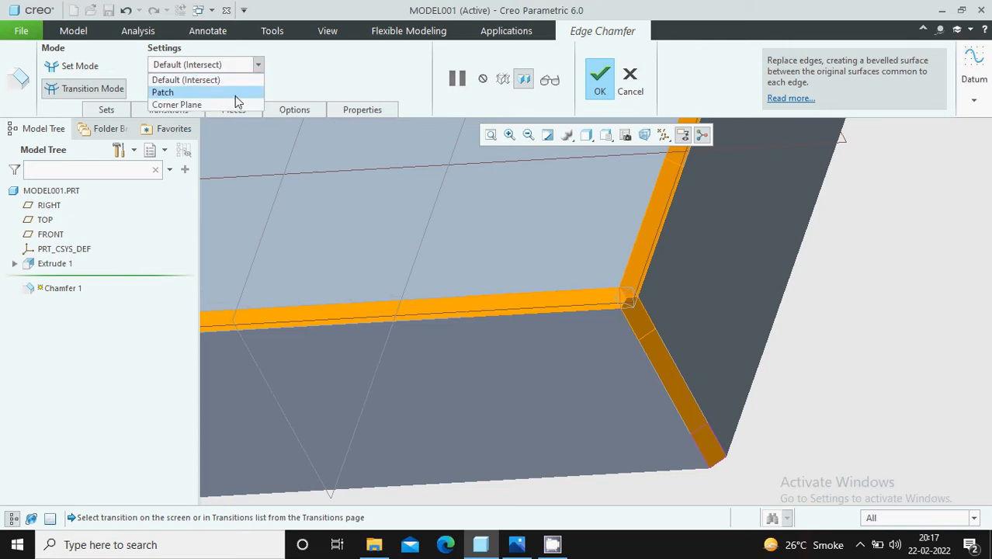
left_click(228, 97)
Set the chamfer transition at the third upper corner of the block to Patch.
scroll(469, 288, "down", 5)
middle_click_drag(470, 288, 505, 332)
scroll(489, 310, "up", 5)
left_click(481, 289)
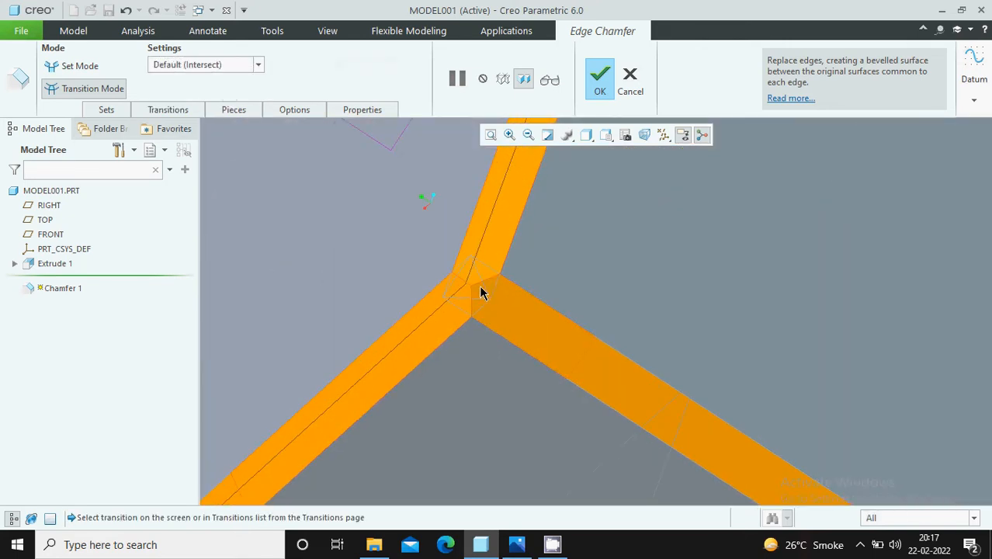
left_click(239, 93)
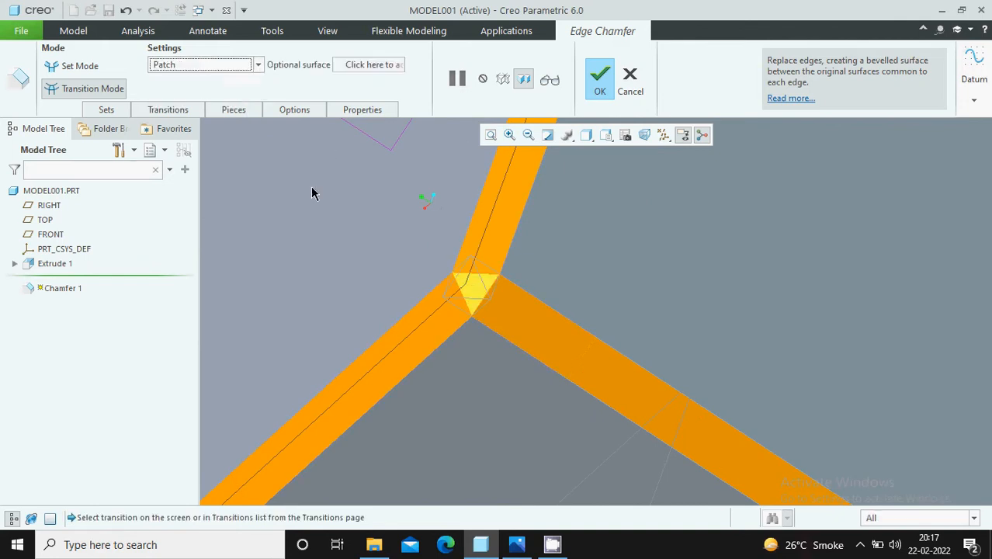
Set the chamfer transition at the fourth upper corner to Patch and inspect the corner closely.
middle_click_drag(408, 319, 458, 368)
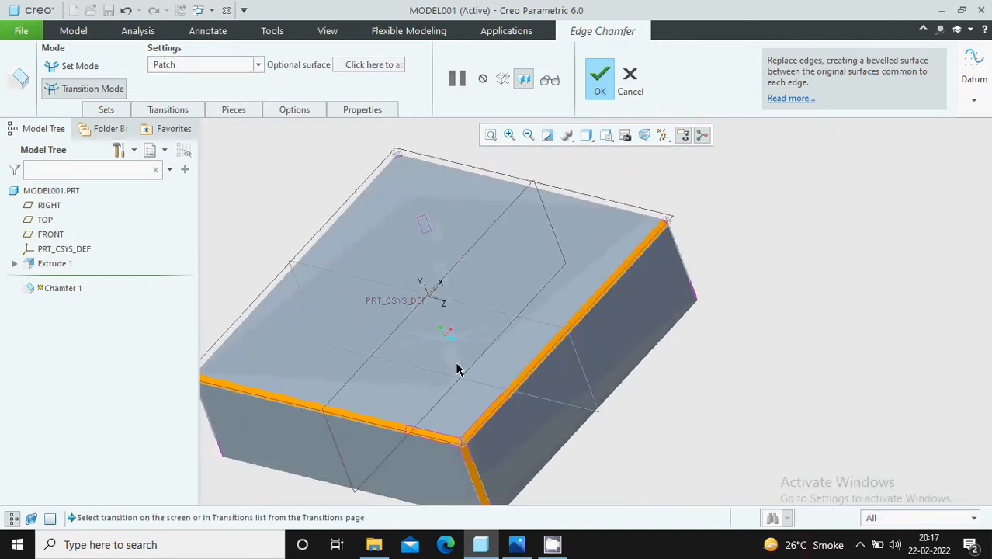
scroll(458, 454, "up", 5)
left_click(482, 448)
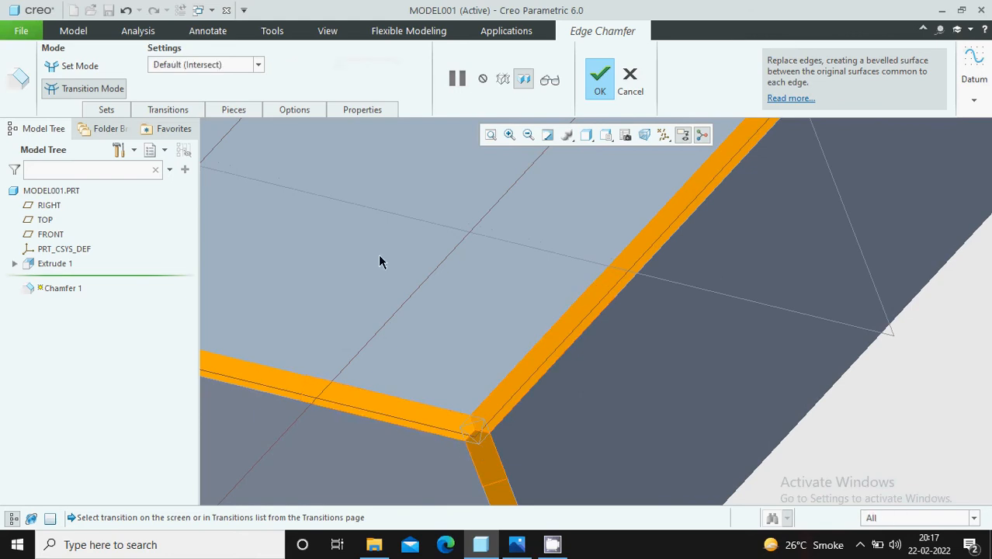
left_click(259, 65)
left_click(242, 92)
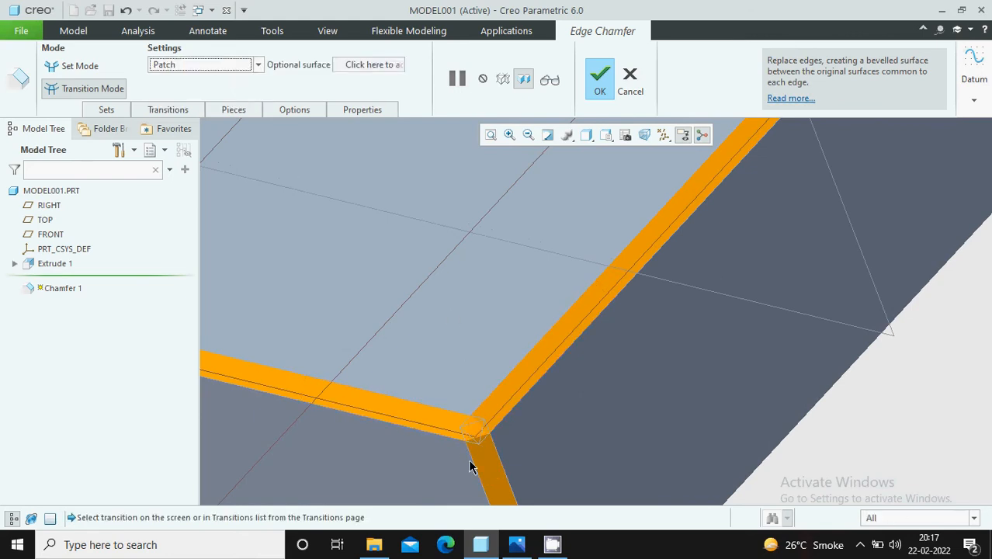
scroll(473, 458, "up", 4)
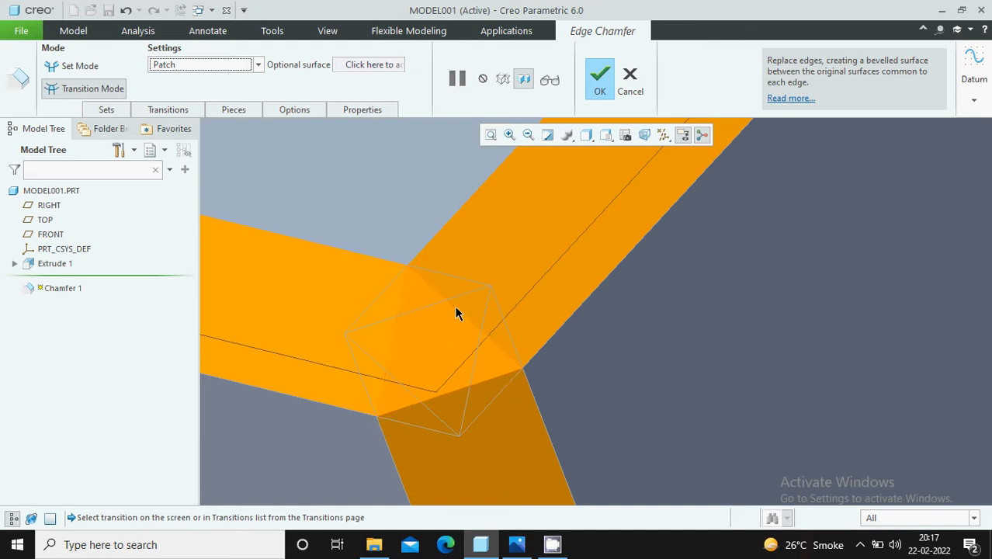
scroll(446, 301, "down", 1)
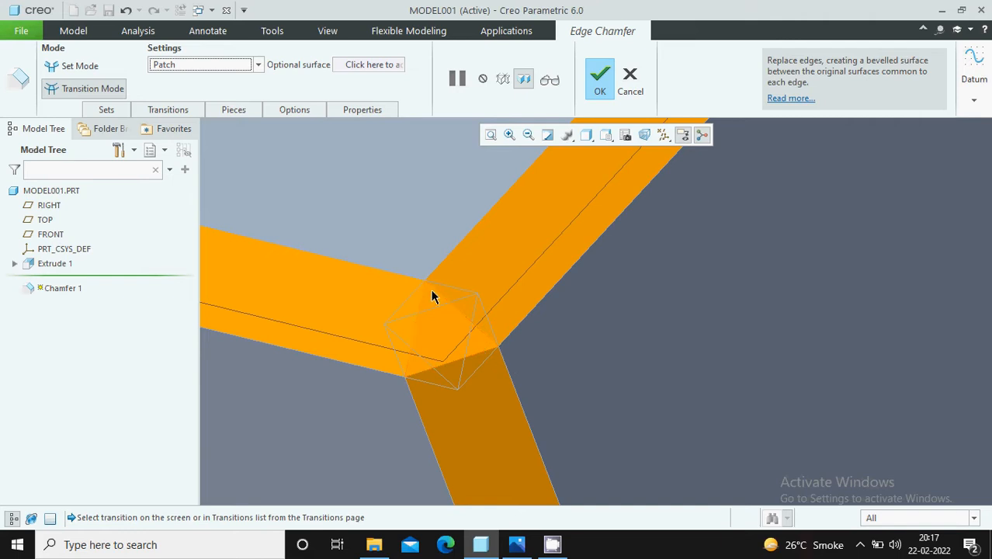
Return the chamfer to set mode, set its D x D distance to 17.5 mm and complete the chamfer.
scroll(466, 301, "down", 5)
middle_click_drag(547, 308, 376, 265)
left_click(92, 68)
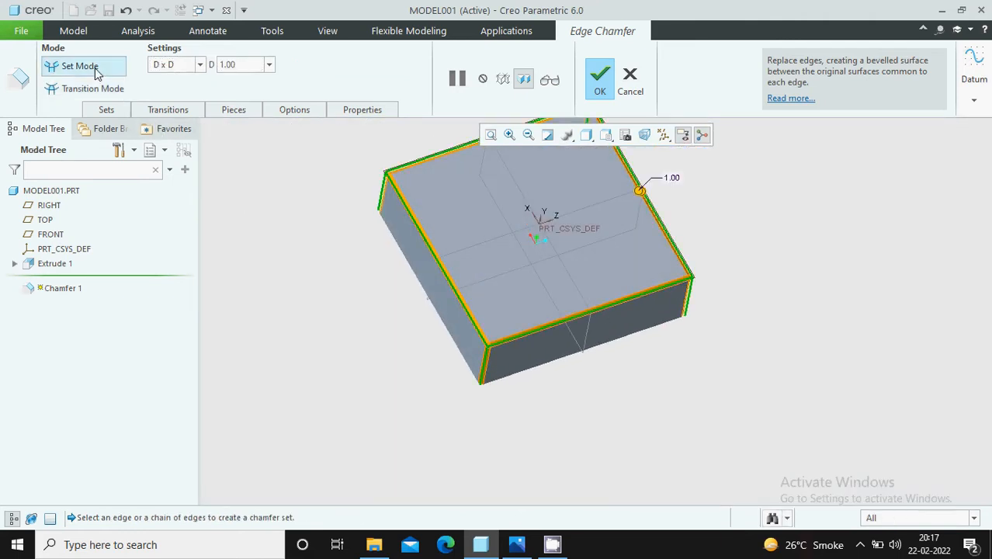
left_click_drag(243, 68, 225, 65)
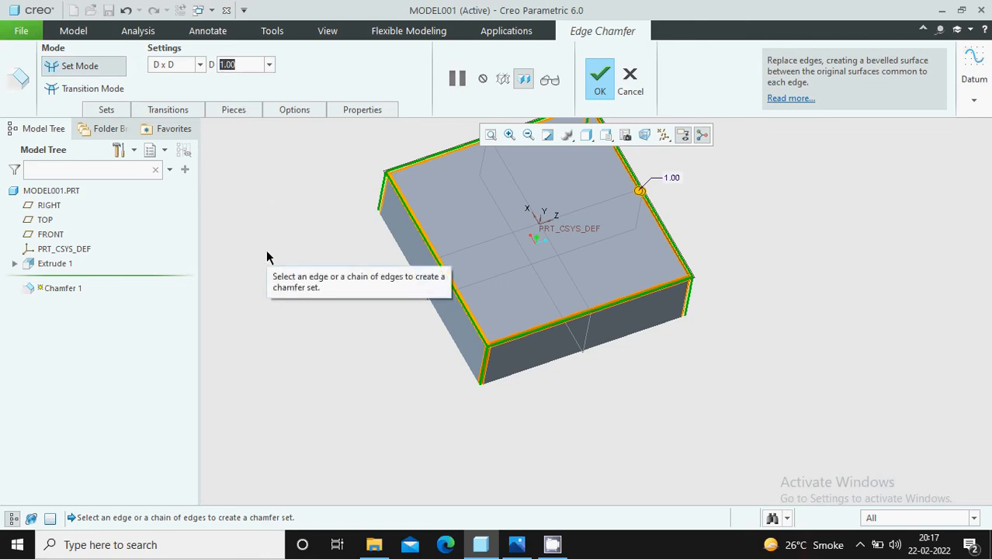
type("1")
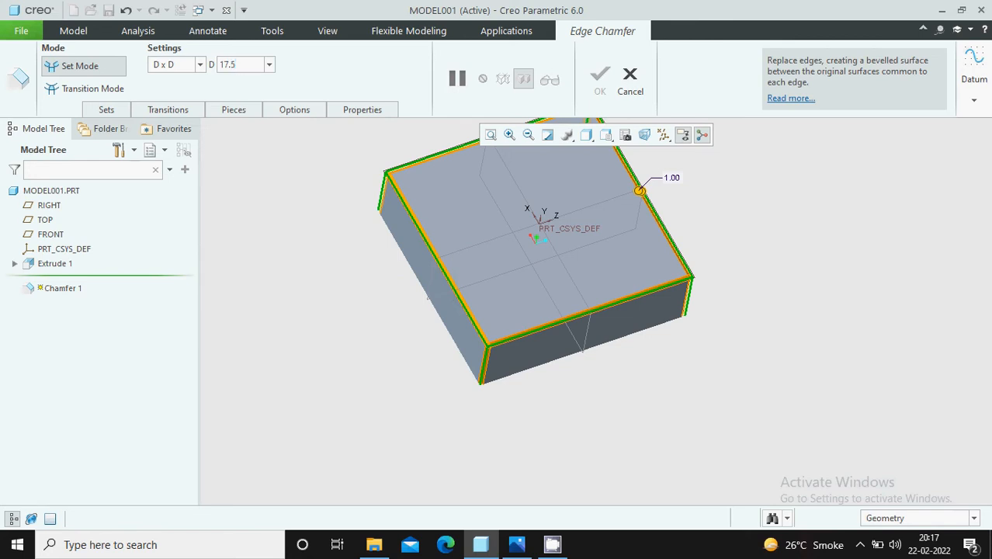
key("Return")
scroll(549, 361, "down", 3)
scroll(556, 238, "up", 2)
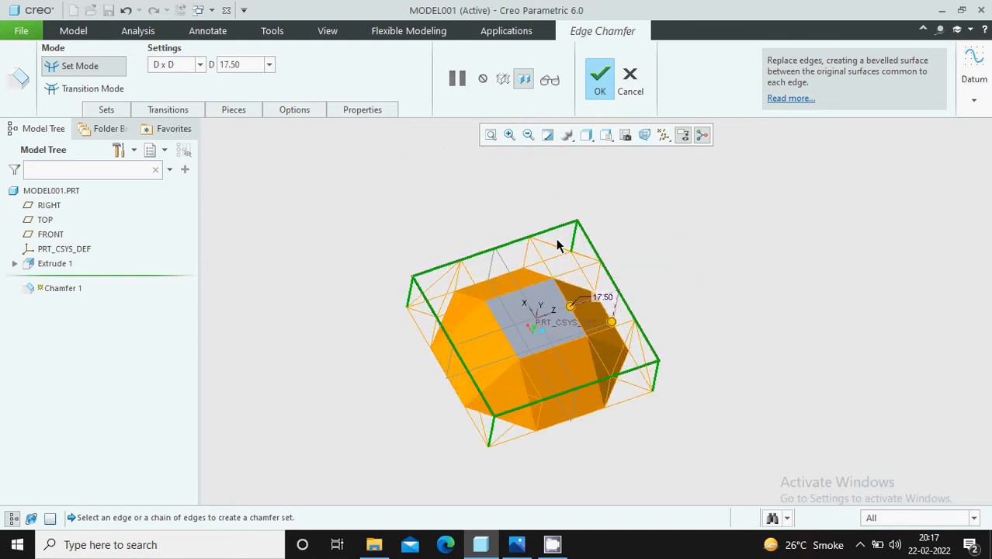
left_click(600, 94)
middle_click_drag(684, 237, 576, 394)
scroll(576, 394, "up", 3)
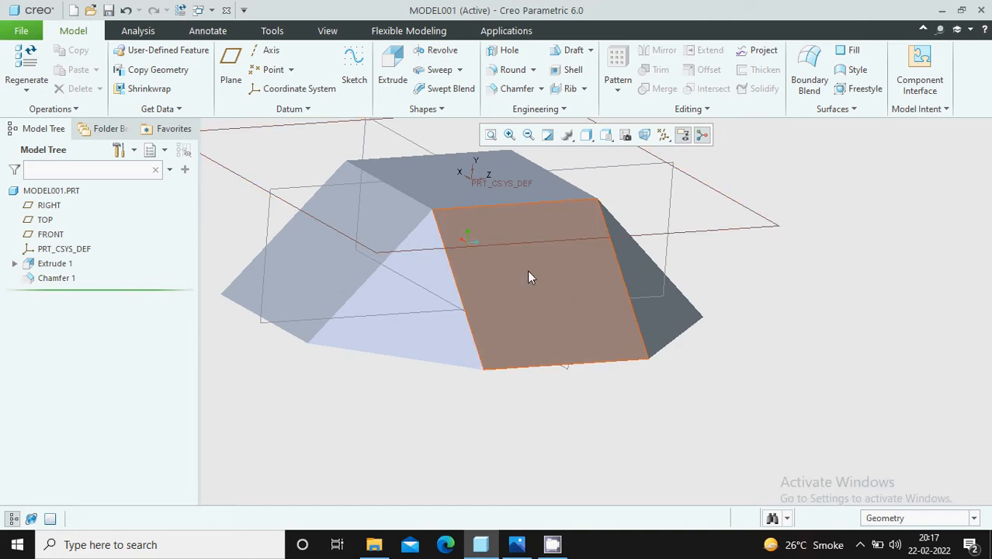
Check the dimensioned views of the reference drawing in Photos, returning to Creo Parametric to compare the solid.
left_click(517, 544)
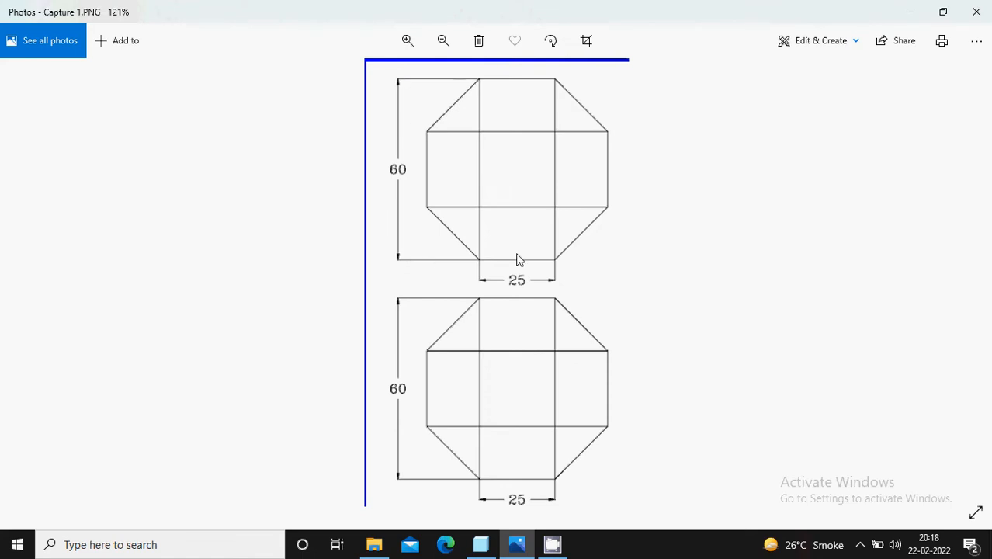
left_click(481, 545)
middle_click_drag(594, 366, 582, 395)
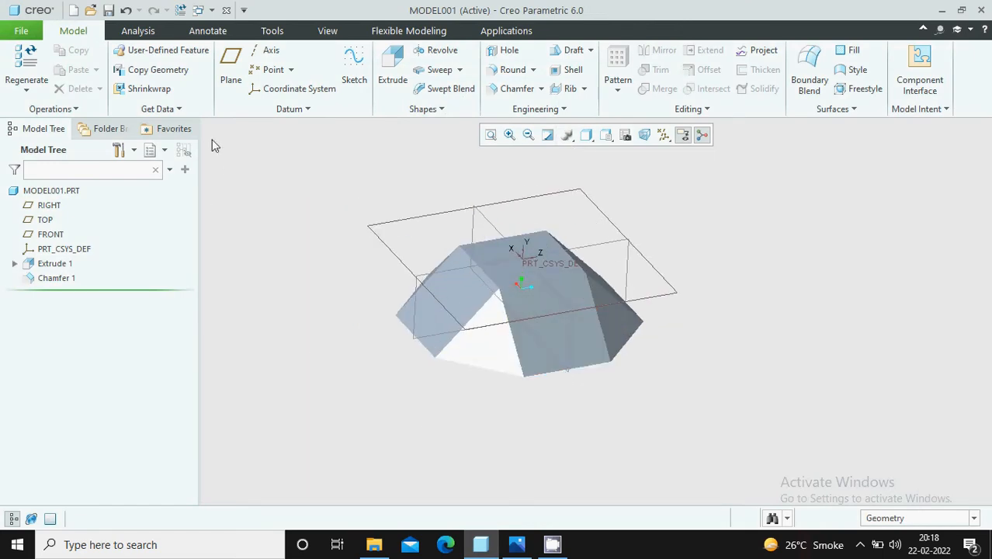
Create a datum plane offset 60 mm from the top face of the chamfered solid, lying below it.
left_click(230, 72)
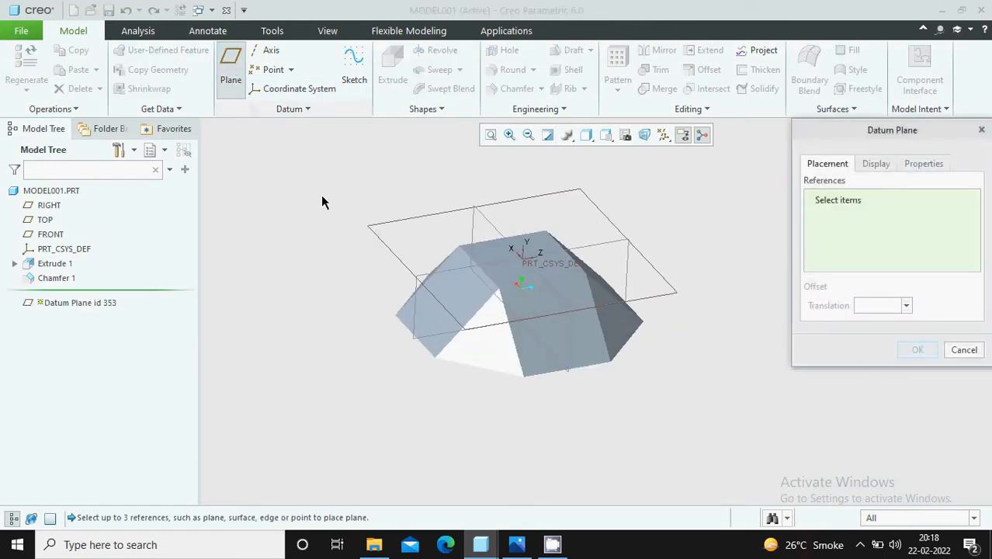
left_click(478, 253)
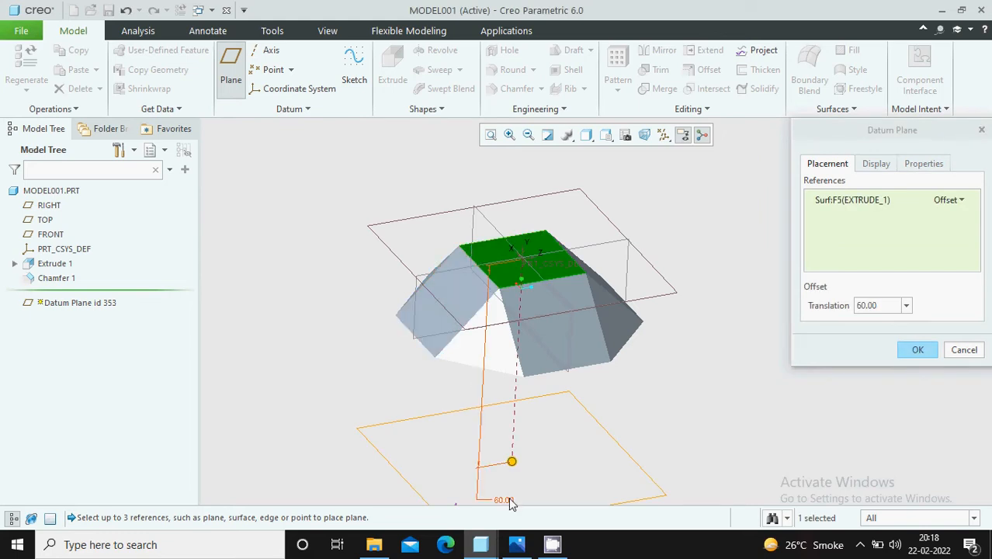
middle_click_drag(509, 497, 518, 410)
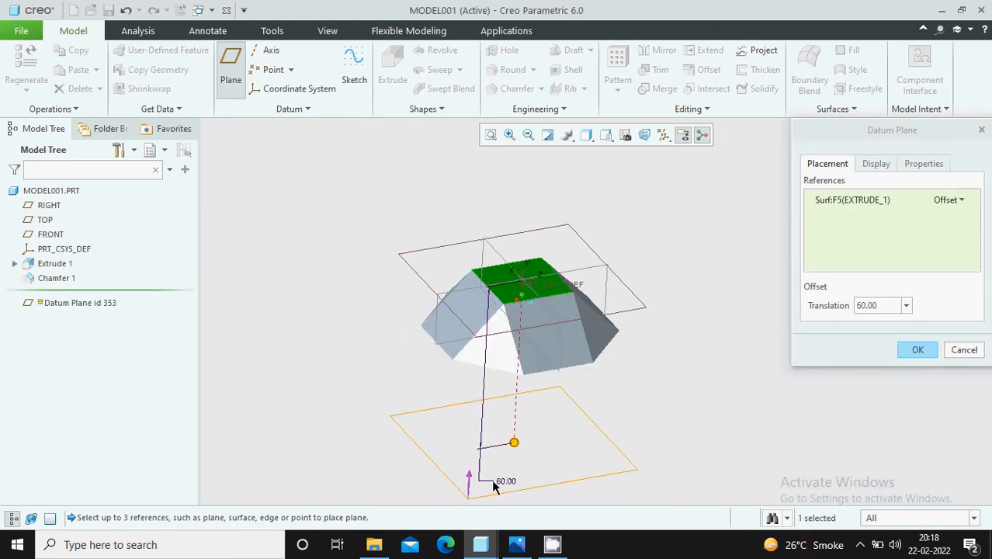
left_click(917, 351)
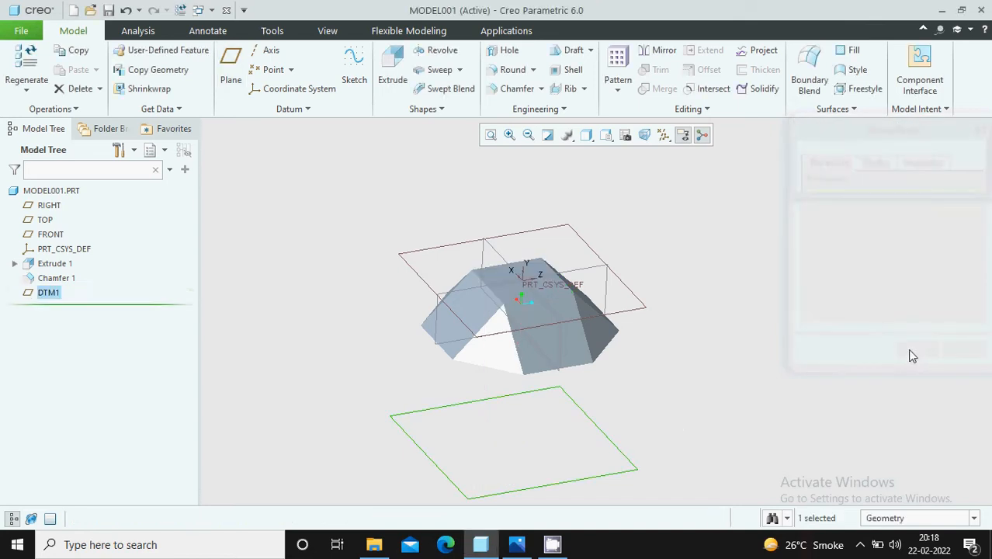
Start an extrusion on the new datum plane and sketch a centre rectangle about 35 by 40 mm at the reference intersection.
left_click(390, 77)
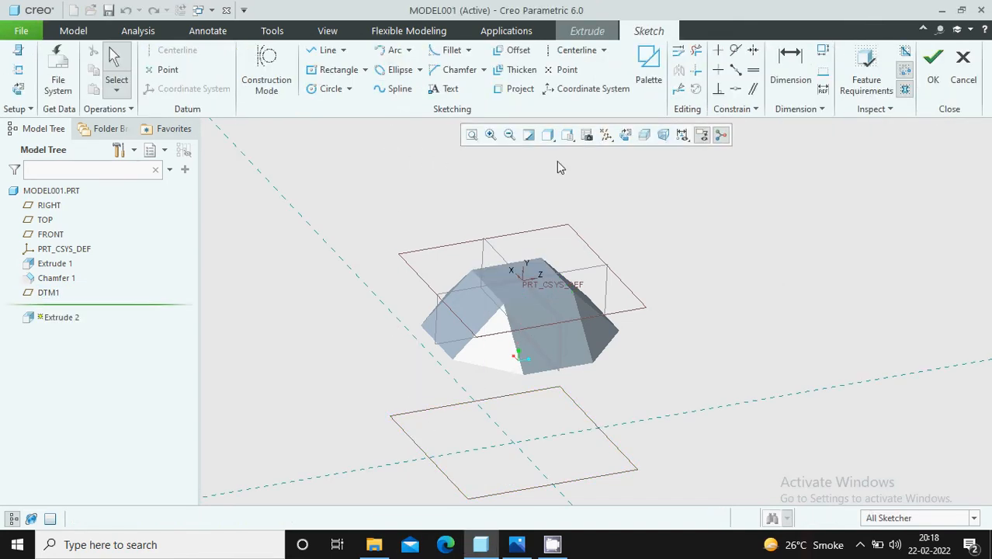
scroll(570, 240, "down", 3)
scroll(528, 361, "up", 4)
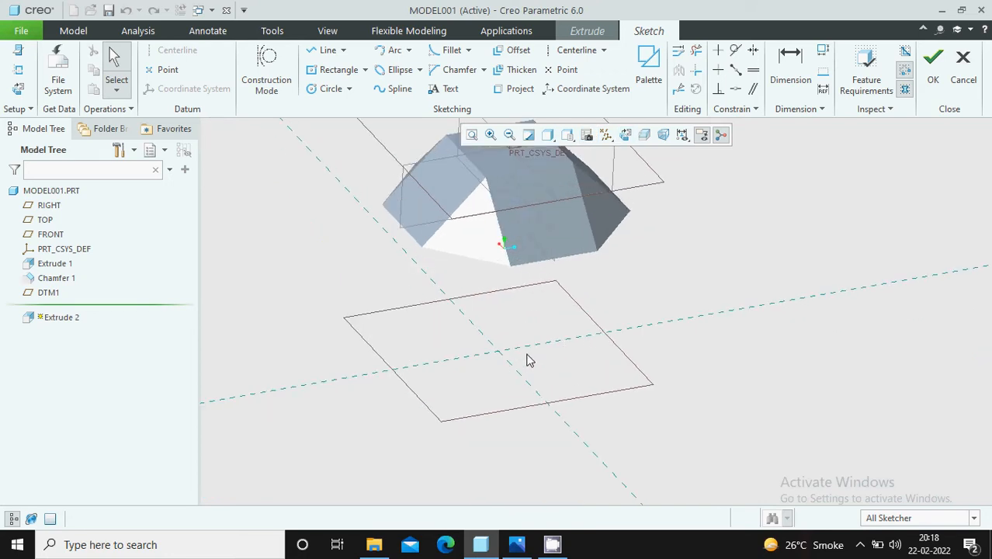
left_click(334, 71)
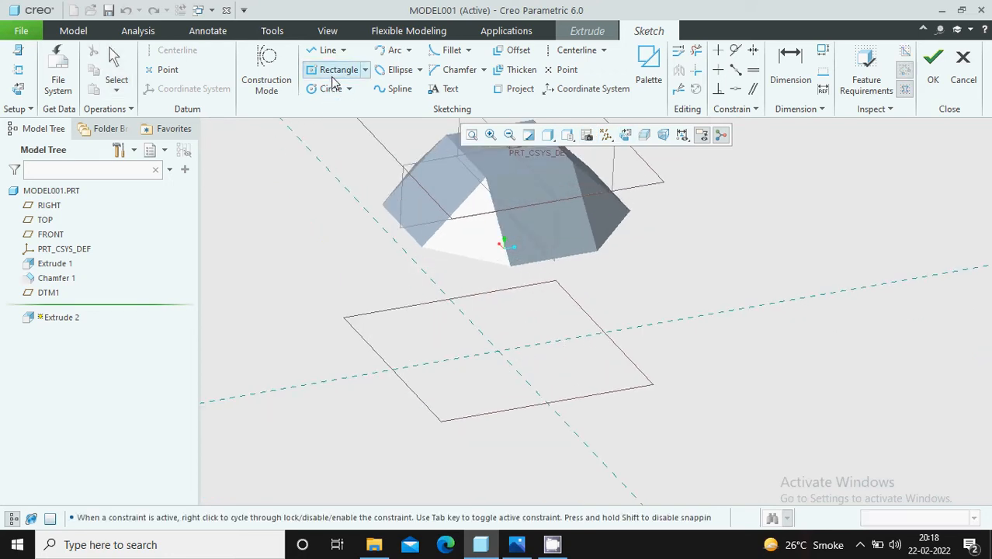
left_click(501, 354)
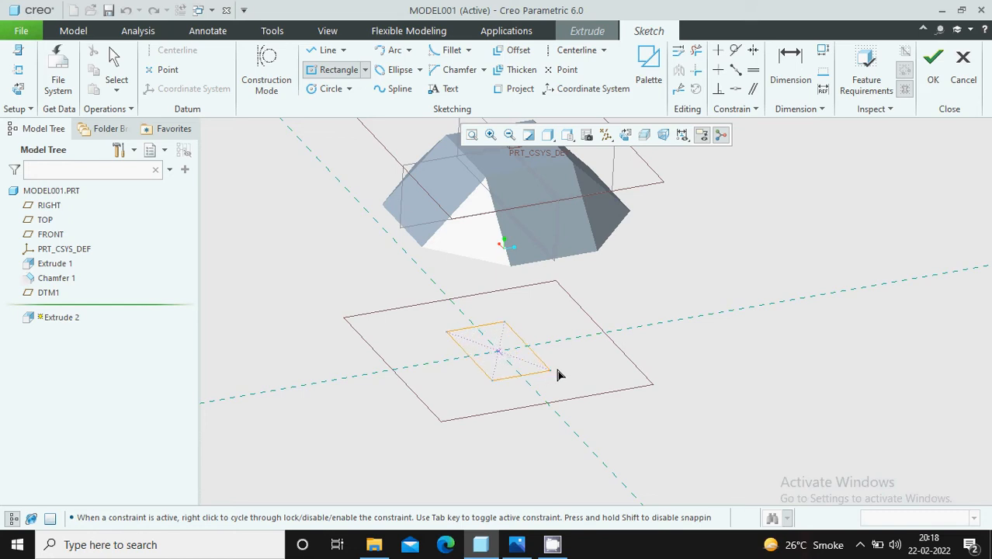
left_click(591, 375)
middle_click(685, 252)
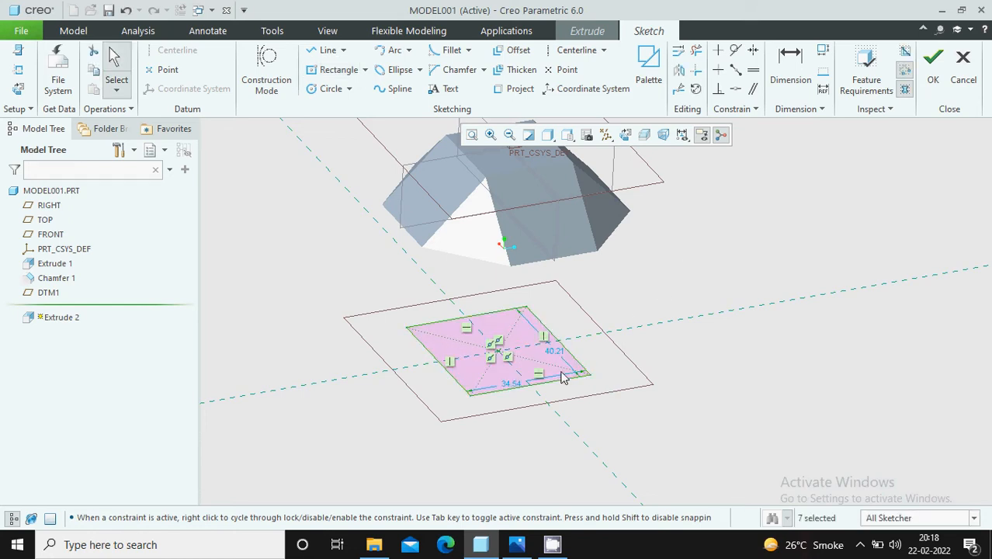
Set both side dimensions of the rectangle to 60 mm and finish the sketch.
scroll(560, 373, "down", 2)
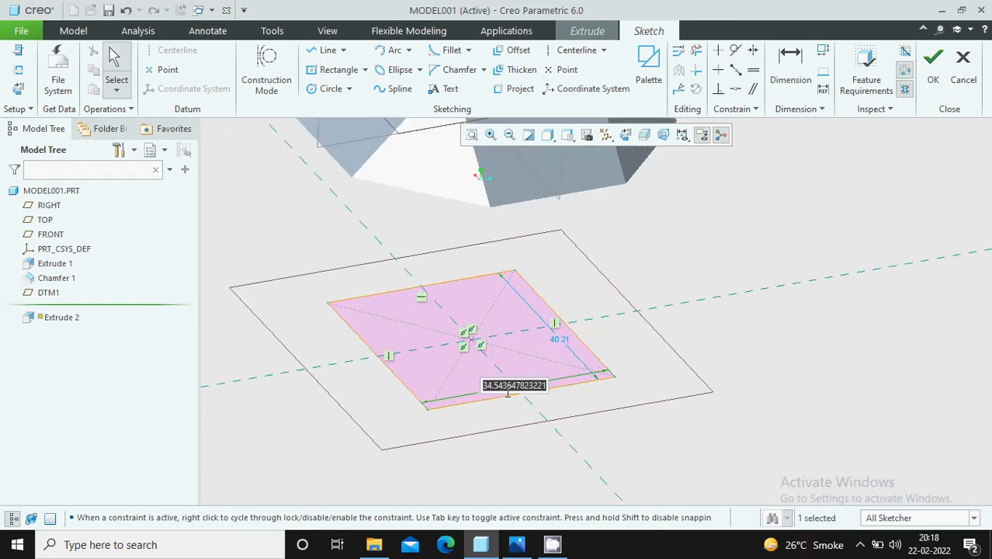
type("60")
key("Return")
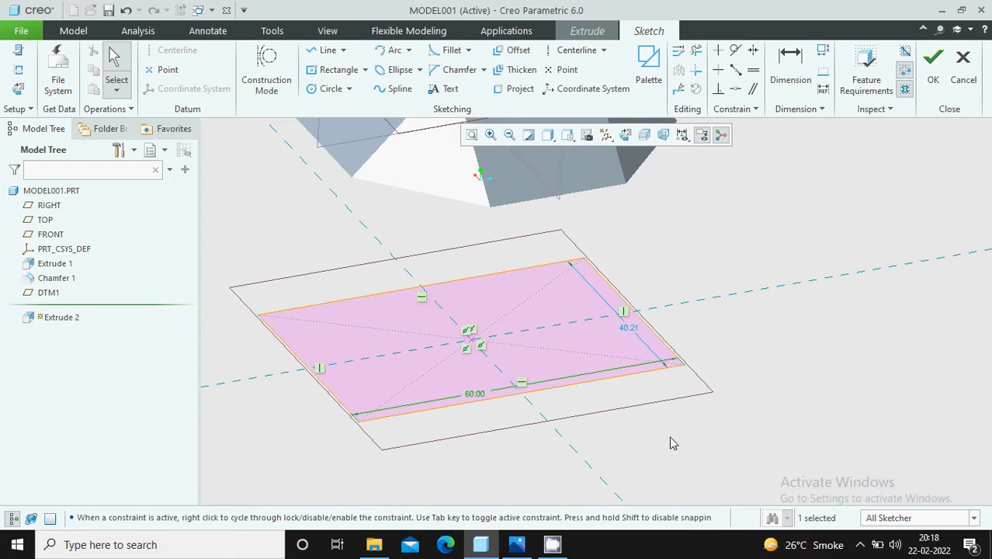
double_click(630, 331)
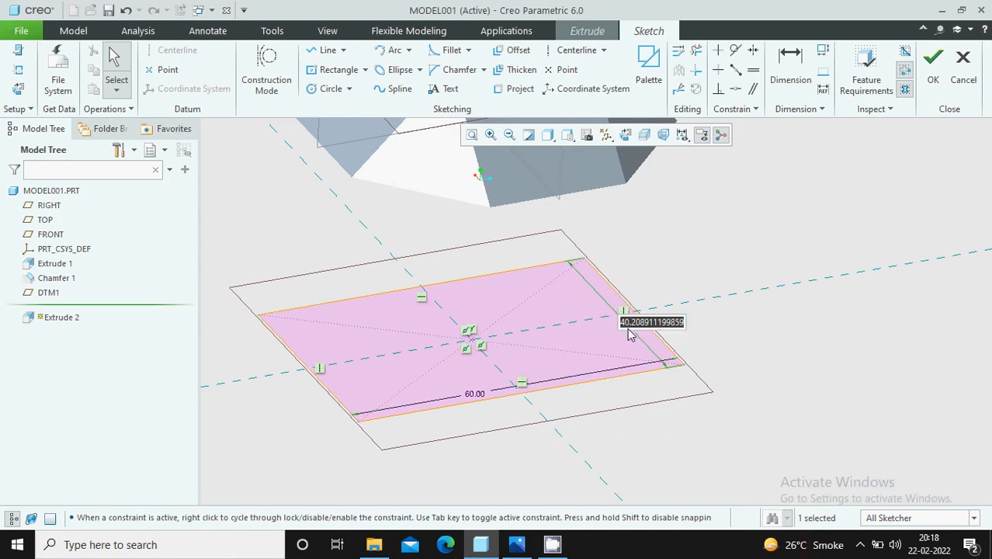
type("60")
key("Return")
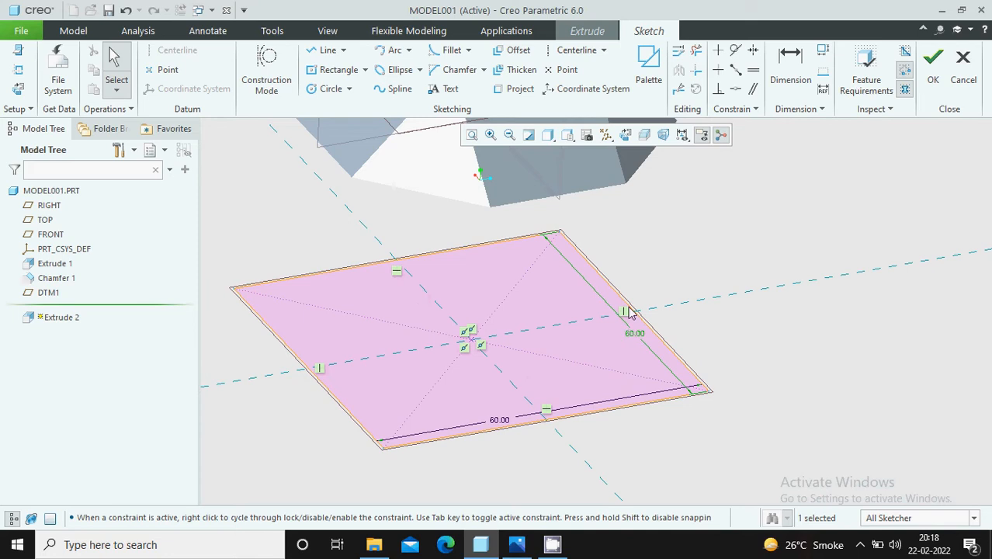
scroll(687, 345, "up", 2)
left_click(931, 74)
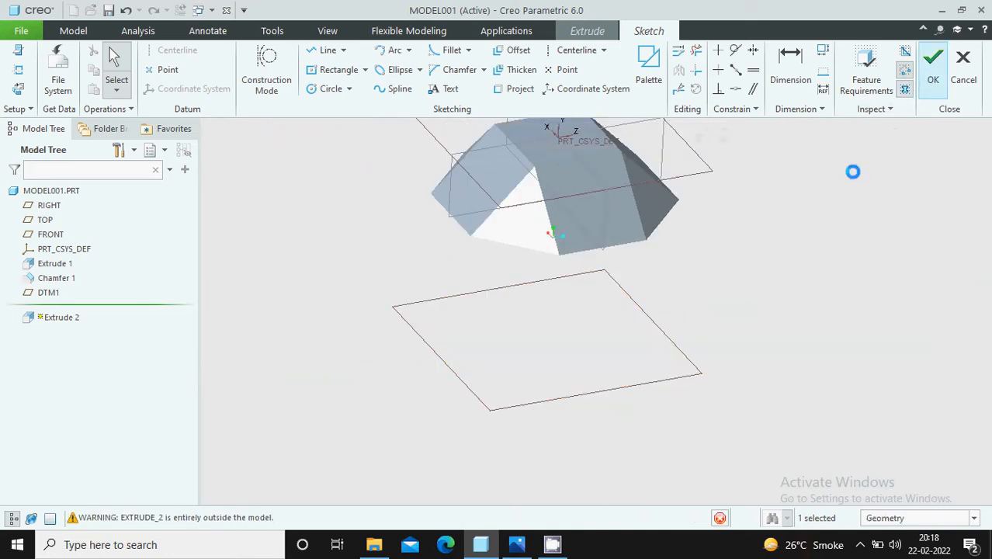
Set the extrusion depth of the square to 17.5 mm and complete the lower block.
double_click(178, 67)
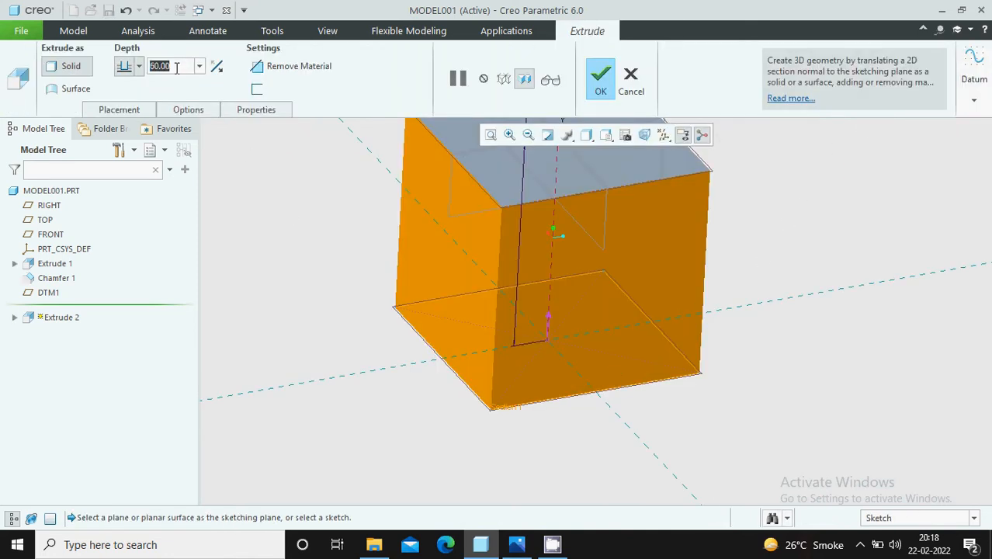
key("BackSpace")
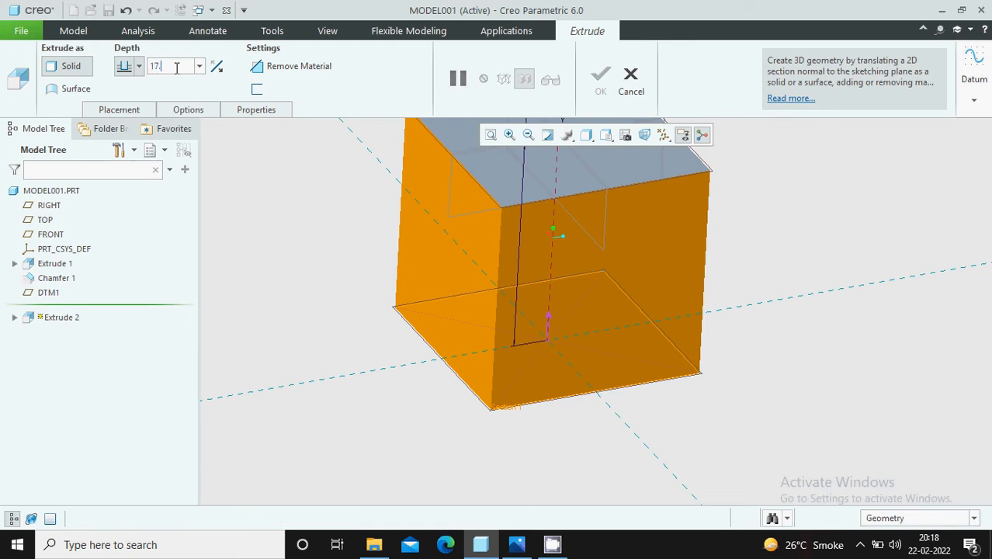
key("Return")
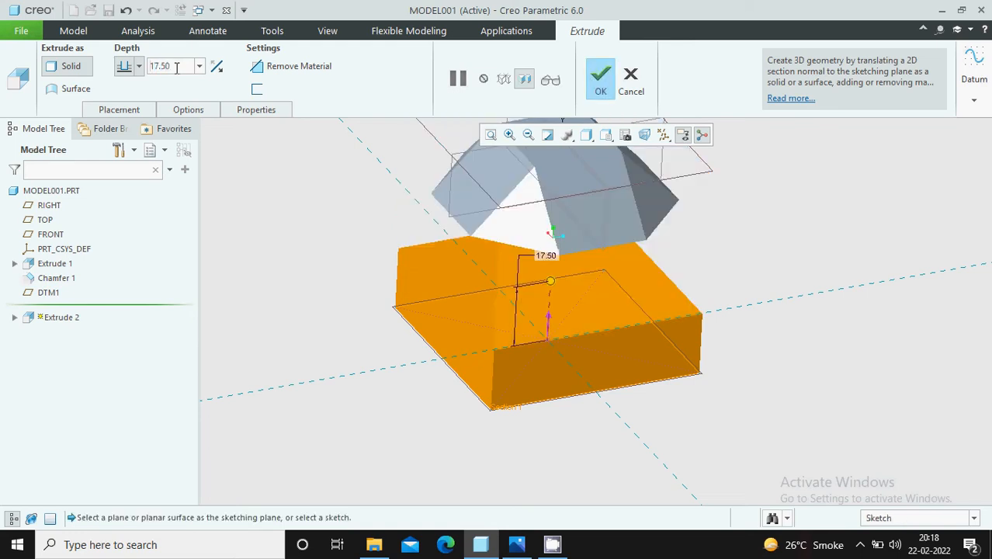
left_click(601, 78)
scroll(475, 259, "down", 3)
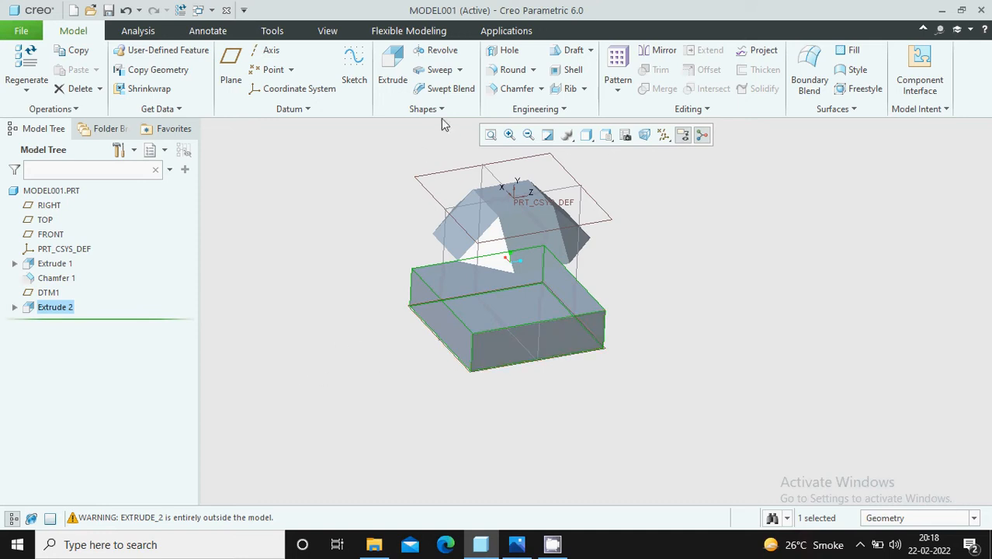
Start an edge chamfer on one vertical edge of the lower block and set its D x D distance to 1 mm.
left_click(512, 90)
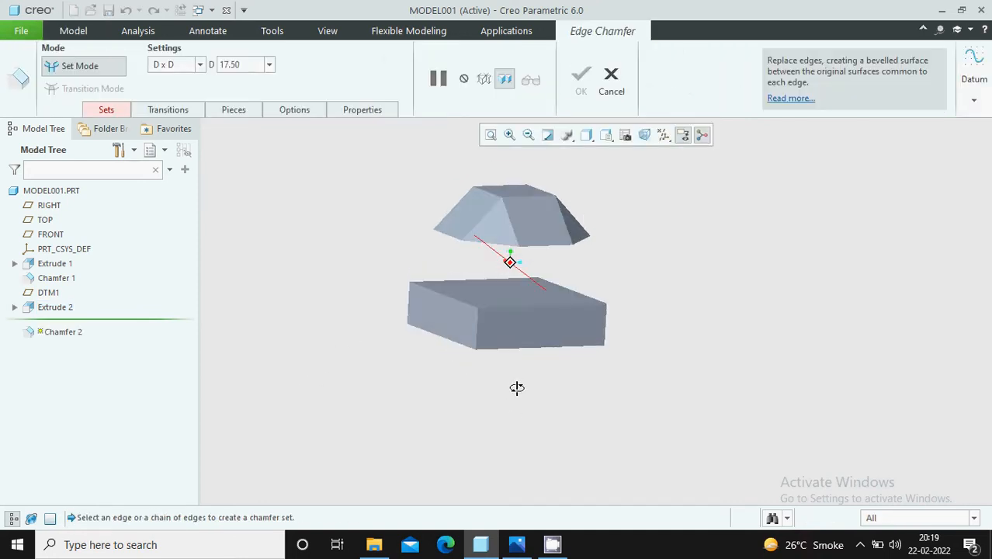
middle_click_drag(517, 388, 493, 371)
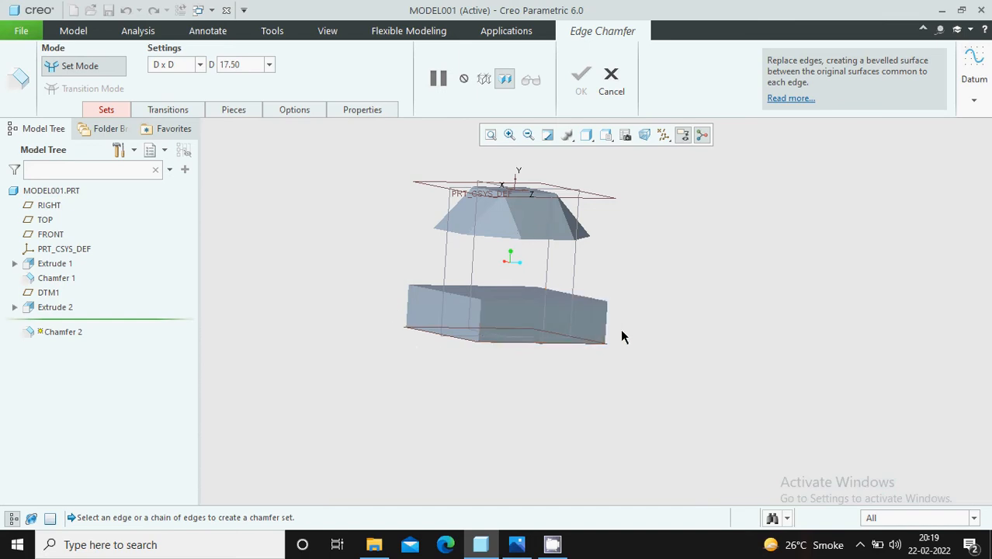
middle_click_drag(595, 312, 587, 333)
scroll(501, 345, "down", 3)
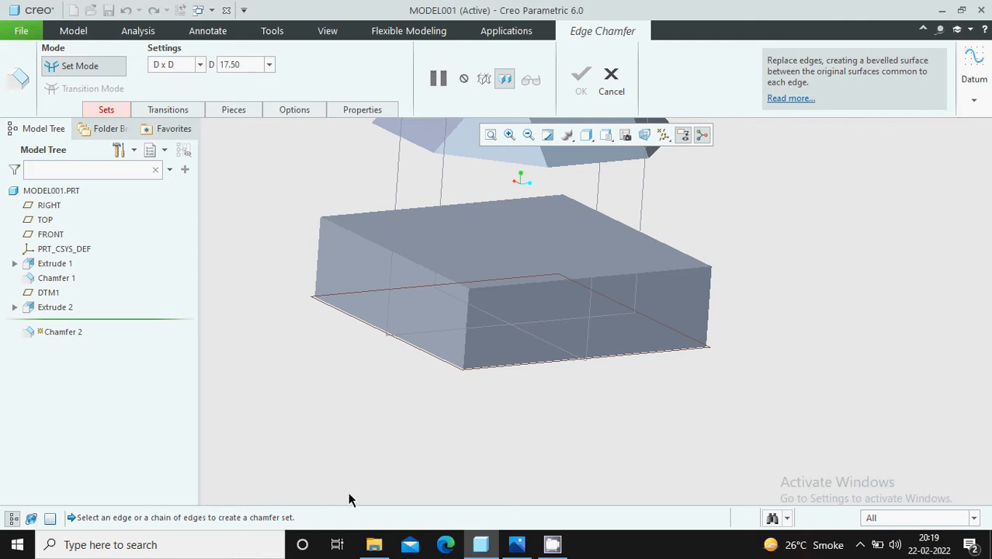
left_click(465, 359)
middle_click_drag(465, 359, 579, 372)
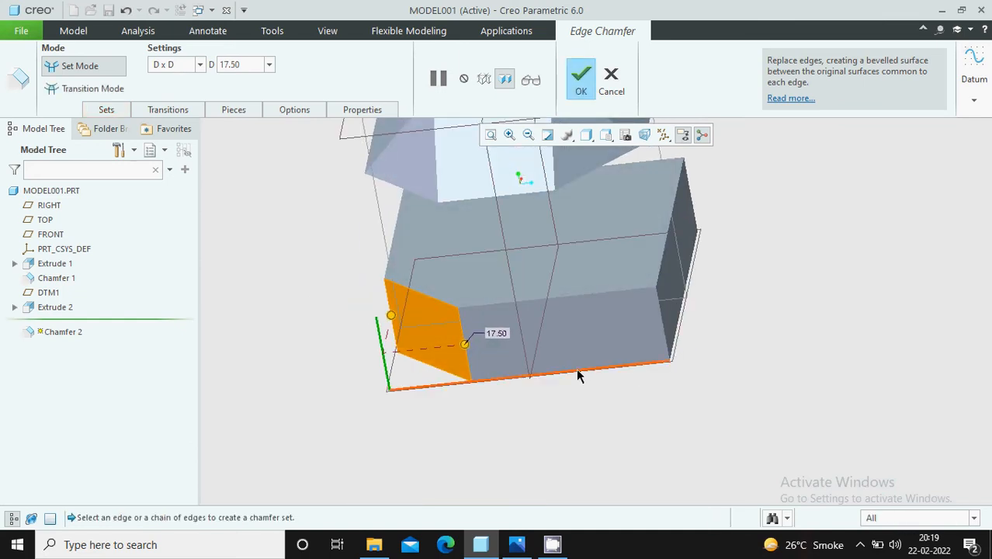
double_click(246, 67)
type("1")
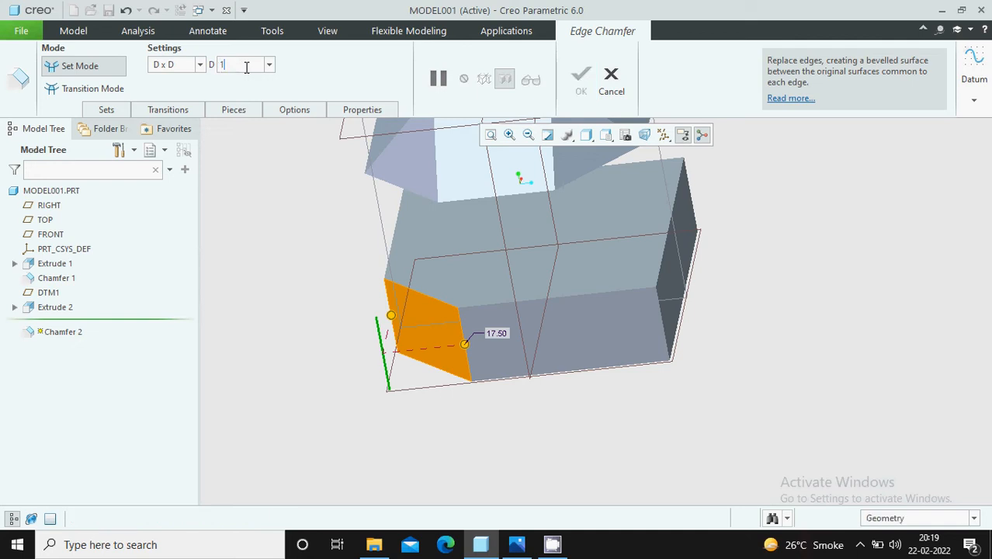
key("Return")
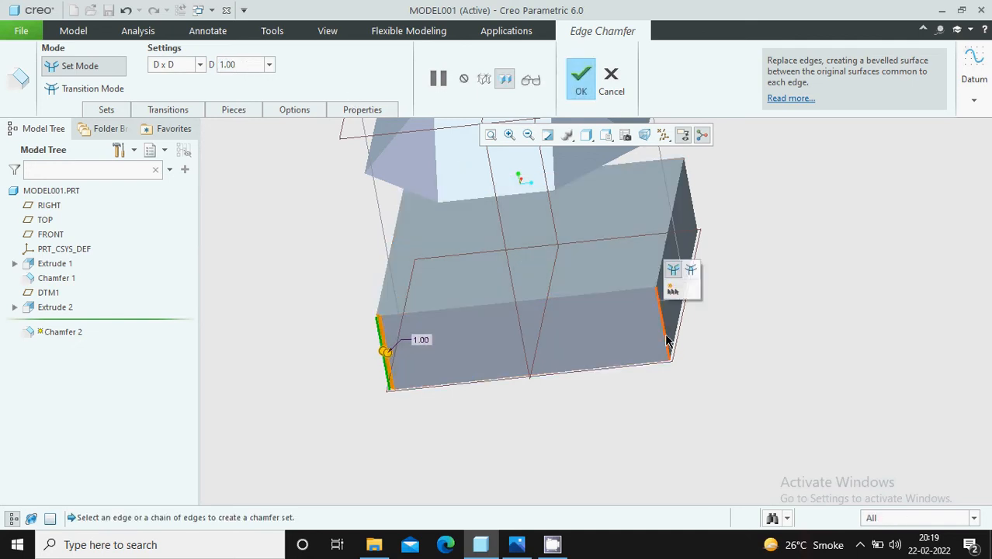
Add the other three vertical edges of the lower block to the same chamfer set.
left_click(665, 343)
middle_click_drag(633, 328, 694, 283)
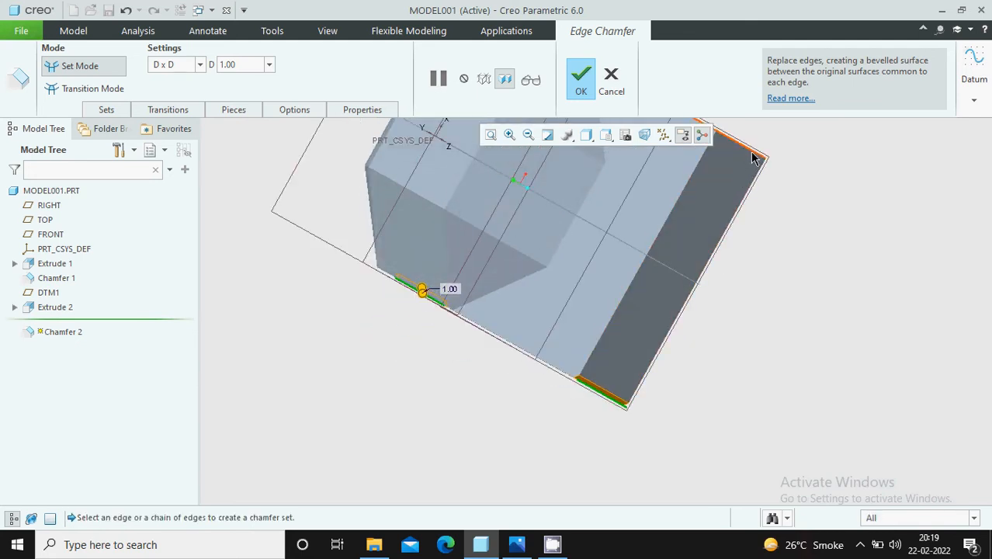
middle_click_drag(753, 158, 709, 188)
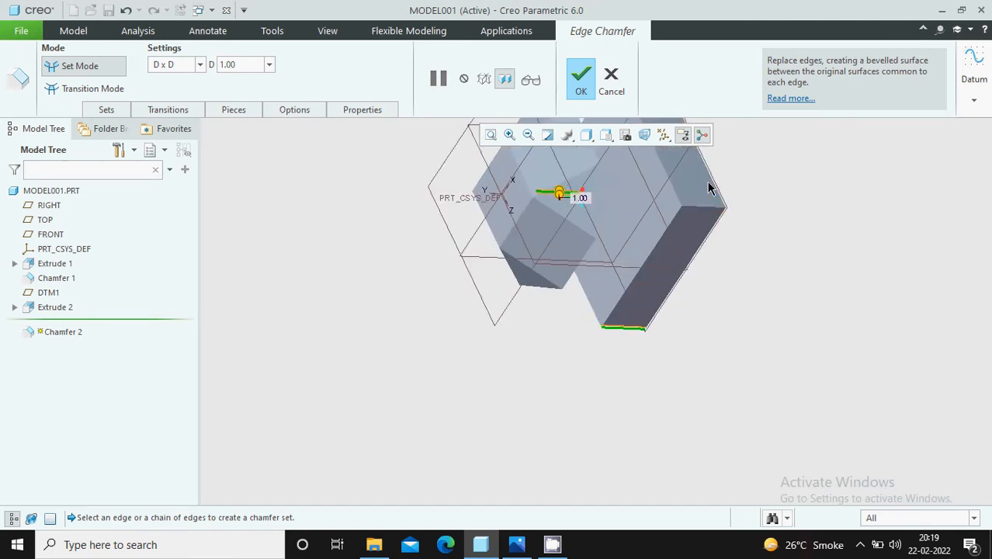
scroll(707, 233, "down", 3)
left_click(705, 255, "ctrl")
scroll(616, 341, "up", 5)
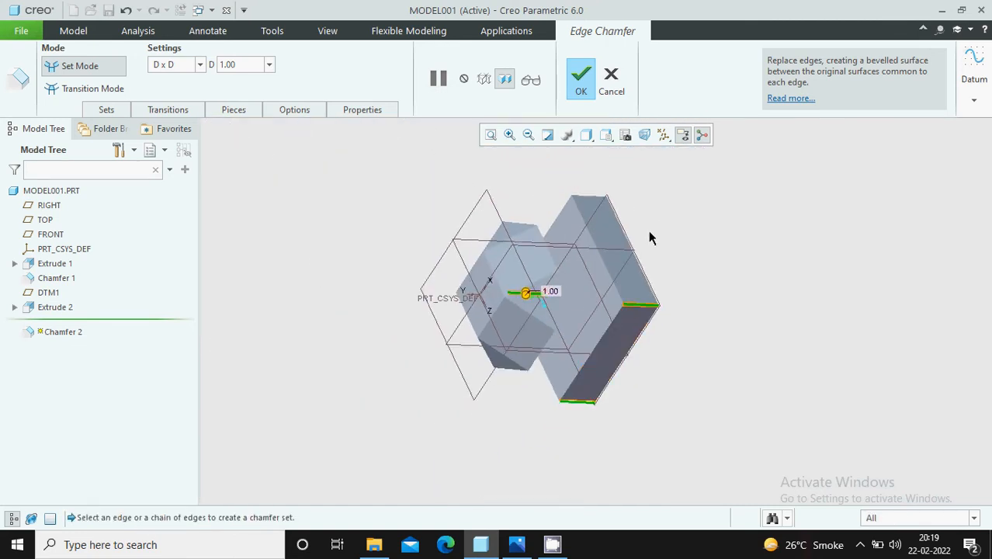
scroll(603, 223, "down", 5)
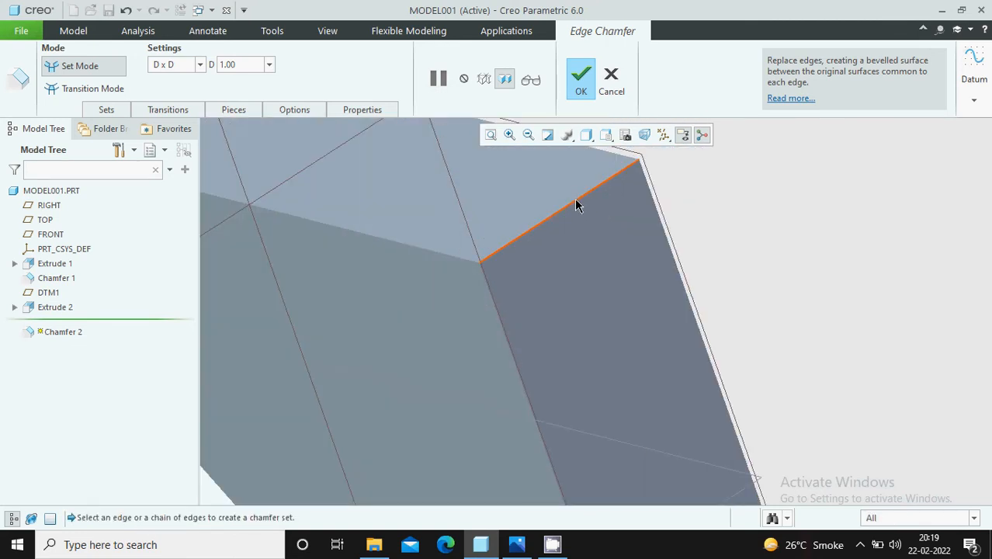
left_click(577, 201, "ctrl")
scroll(580, 242, "up", 6)
middle_click_drag(590, 255, 644, 187)
scroll(533, 399, "down", 5)
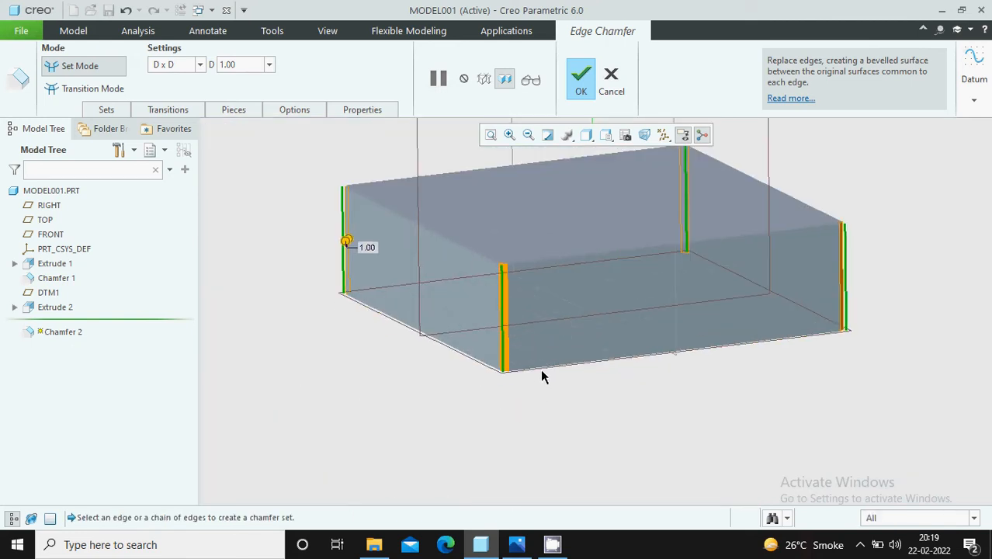
Add the four bottom edges of the lower block to the same chamfer set.
scroll(517, 373, "down", 4)
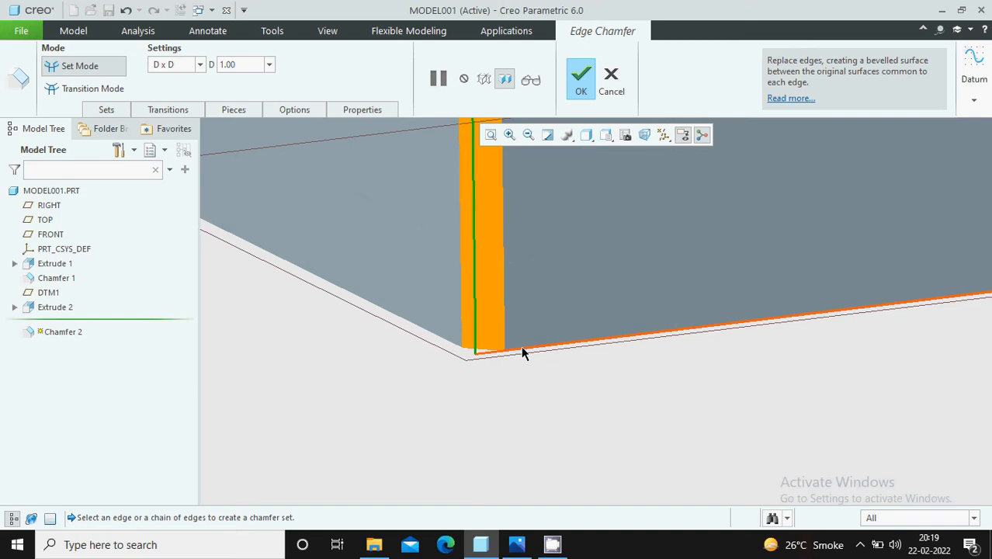
left_click(520, 346, "ctrl")
scroll(441, 349, "up", 8)
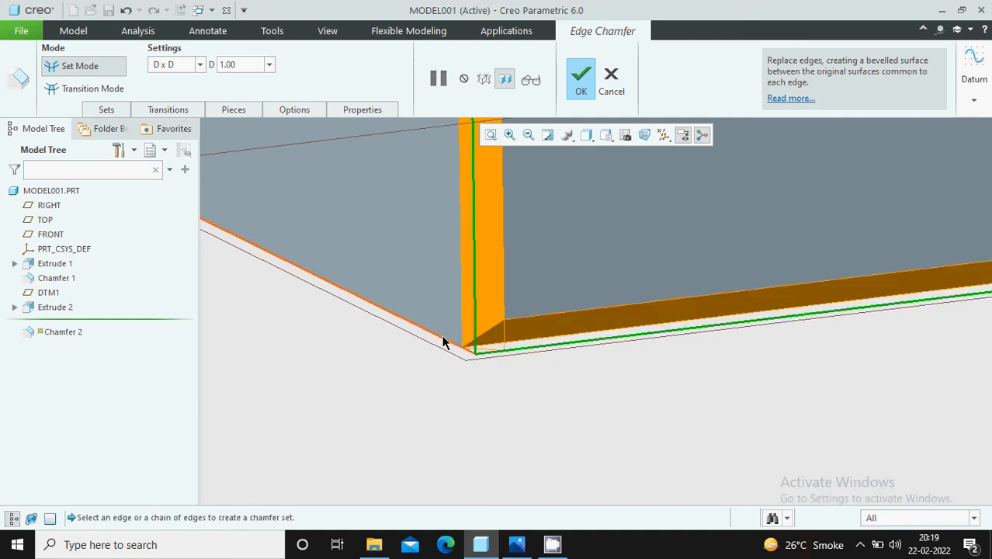
scroll(465, 349, "down", 8)
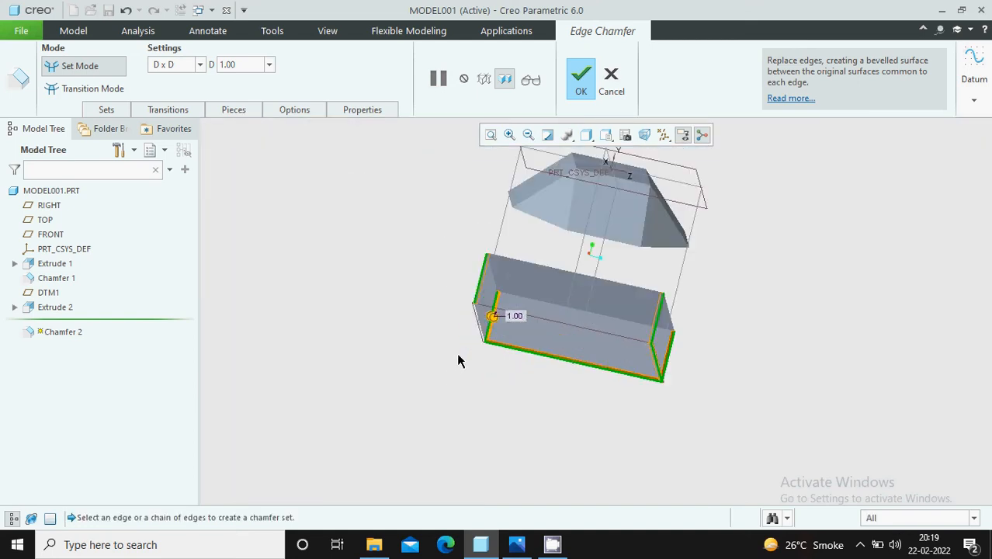
middle_click_drag(476, 359, 478, 308)
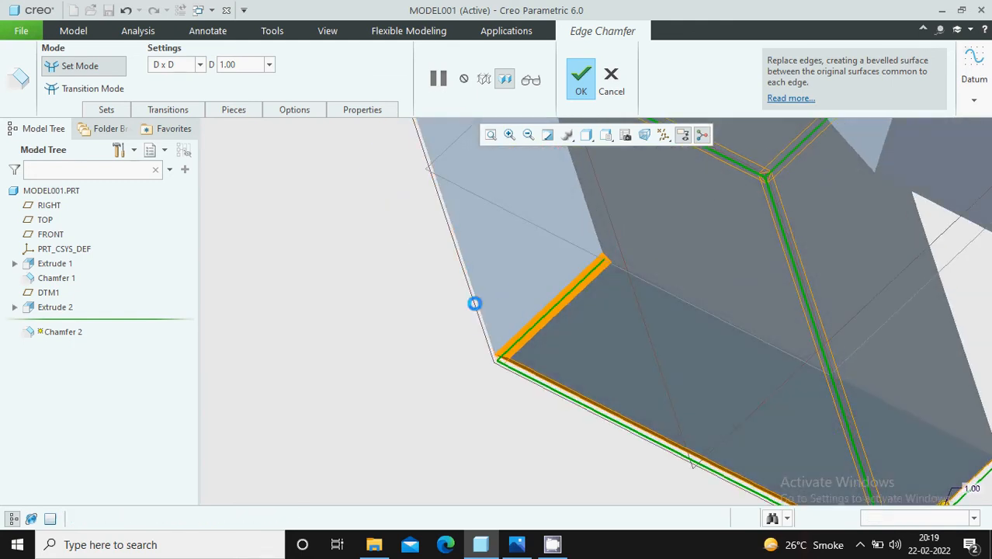
scroll(466, 341, "up", 10)
middle_click_drag(514, 340, 460, 337)
scroll(572, 371, "down", 4)
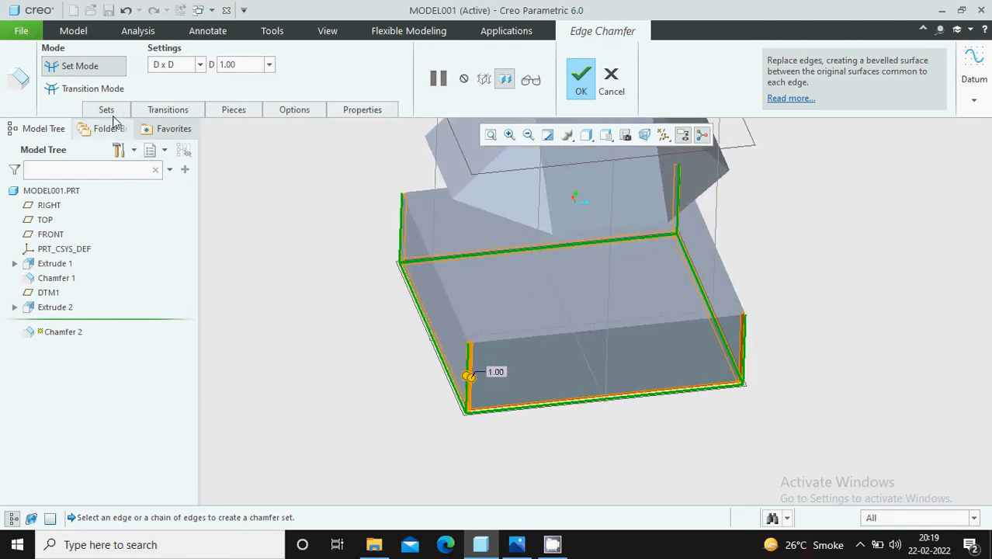
Switch the chamfer to transition editing and set the first bottom corner's transition of the lower block to Patch.
left_click(102, 90)
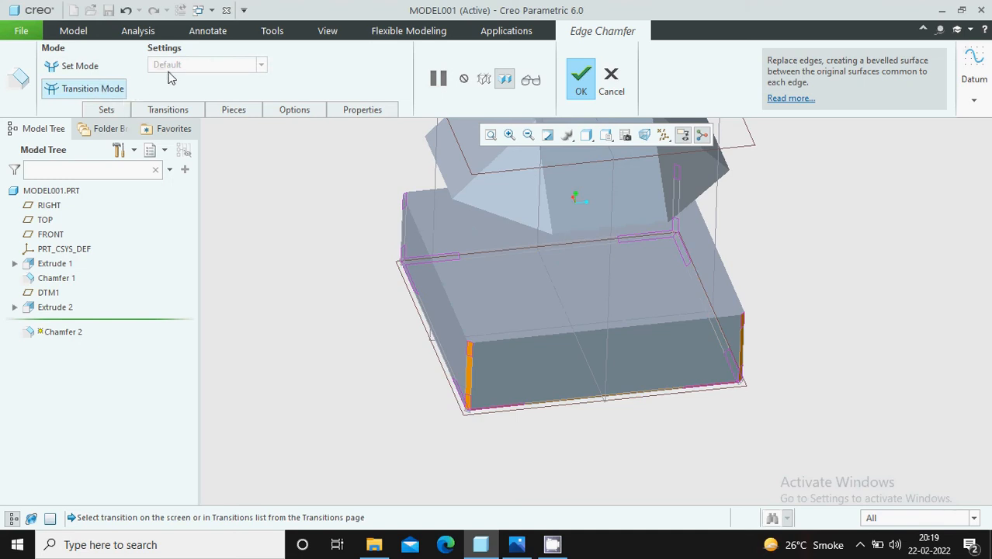
middle_click_drag(386, 457, 470, 398)
scroll(481, 392, "down", 5)
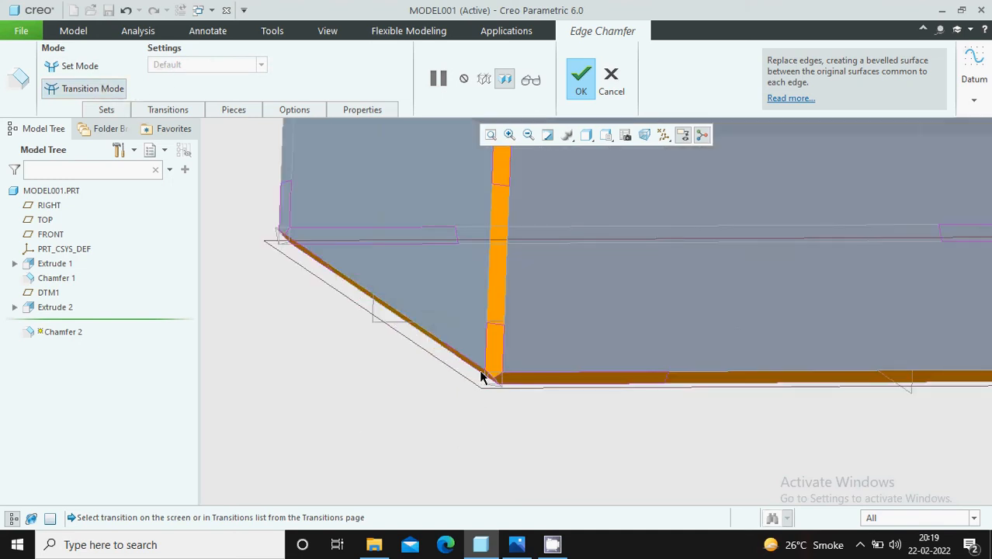
scroll(501, 392, "down", 1)
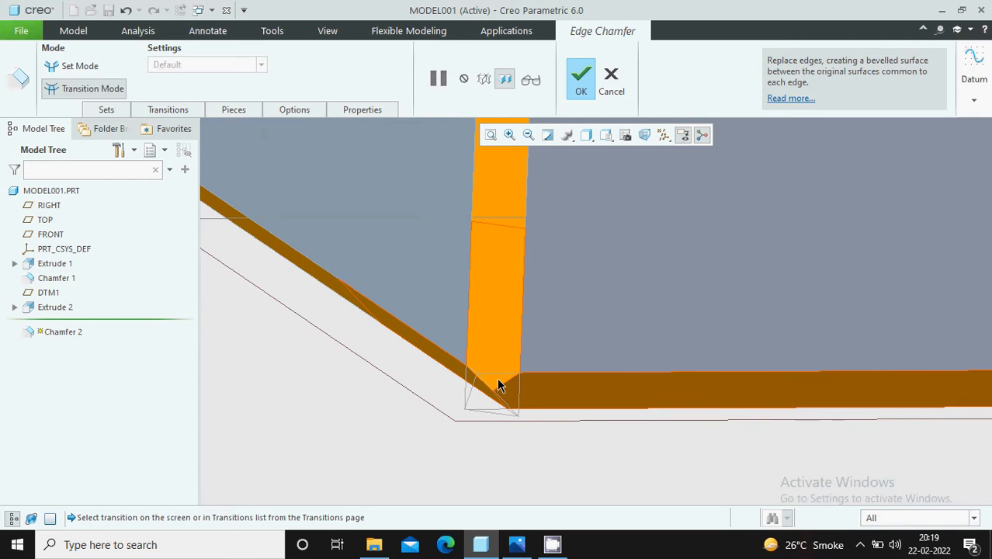
left_click(499, 386)
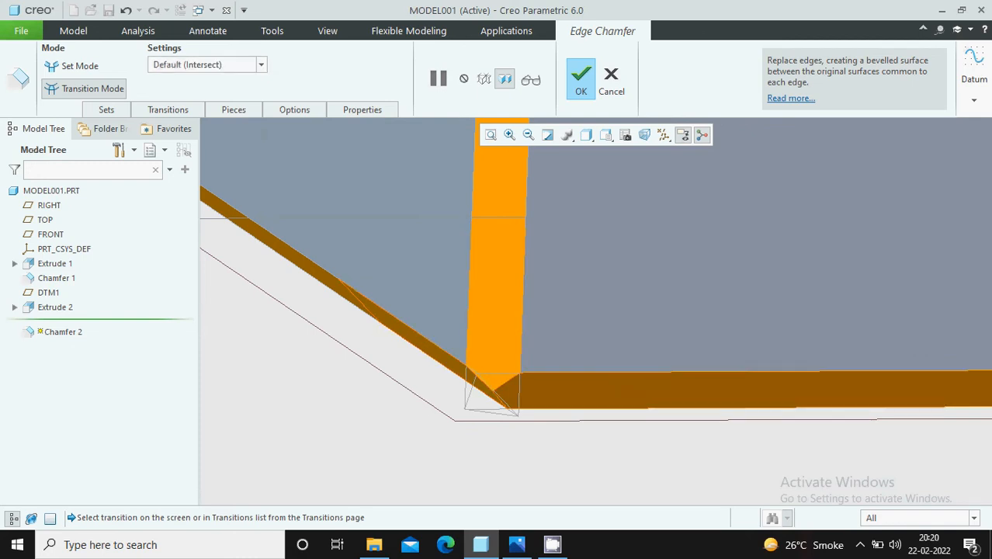
left_click(262, 65)
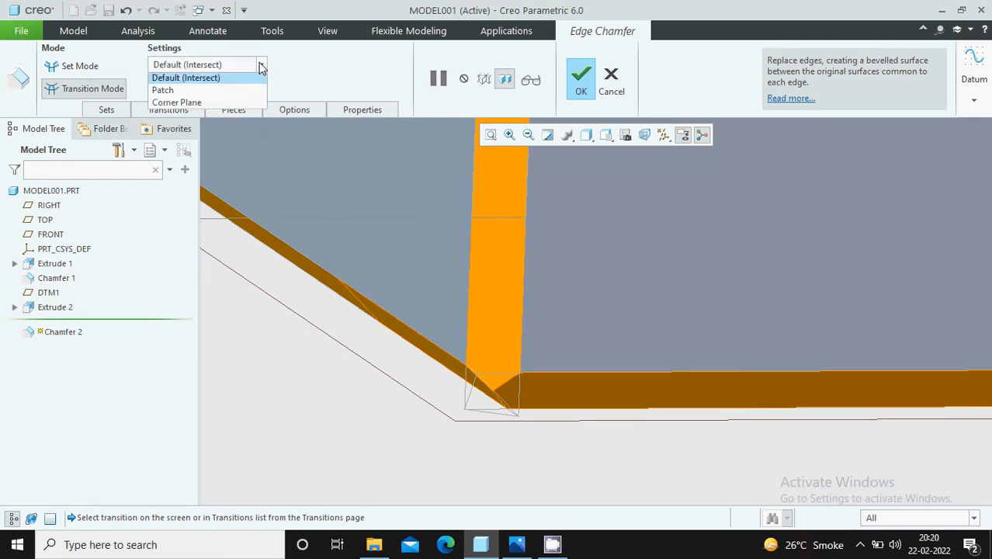
left_click(226, 94)
scroll(509, 402, "up", 3)
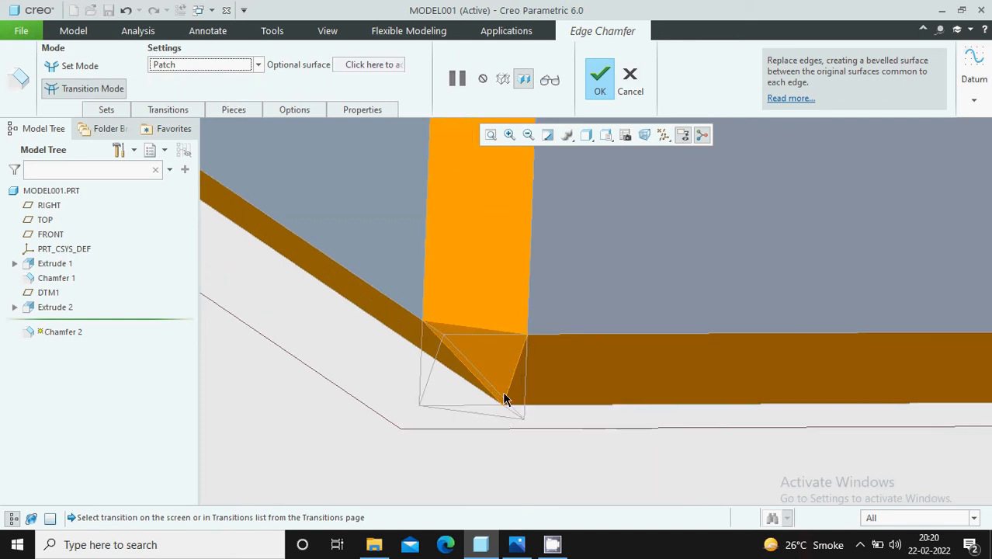
scroll(481, 379, "down", 3)
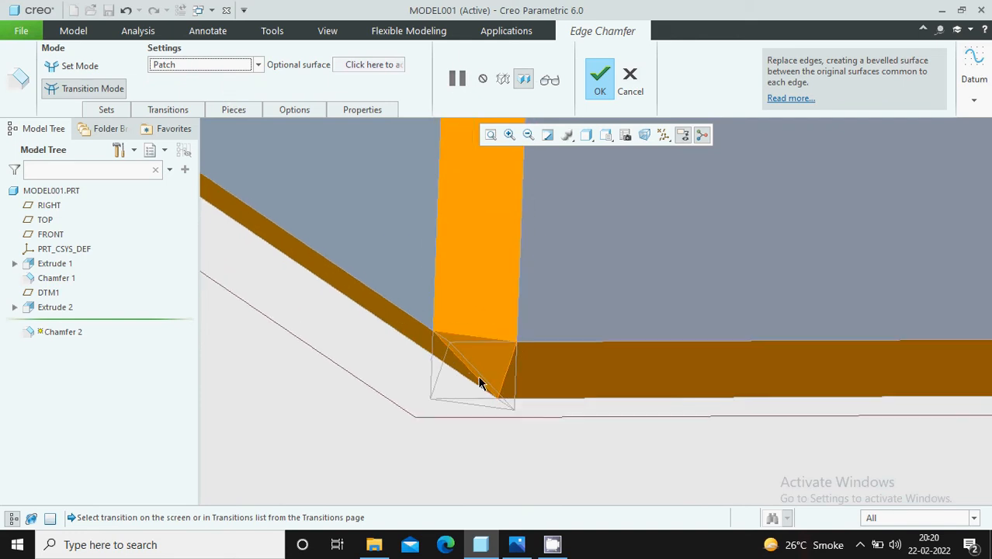
scroll(512, 371, "down", 2)
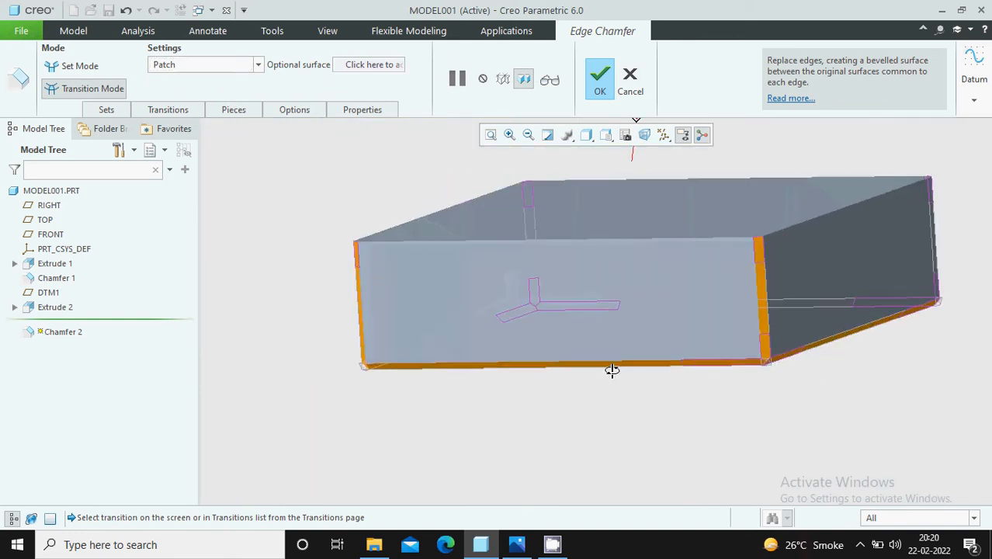
Set the transition at the second bottom corner of the lower block to Patch.
scroll(776, 361, "up", 5)
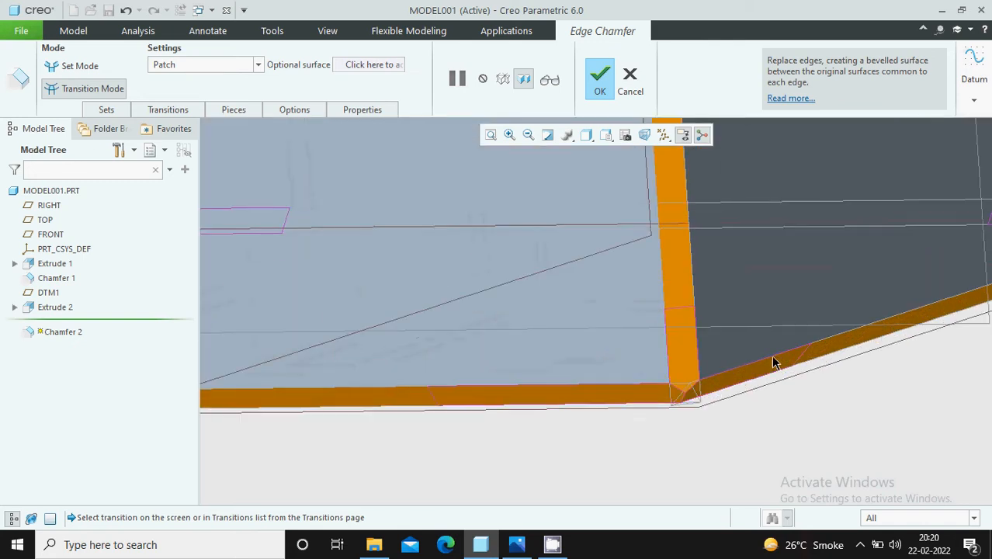
left_click(667, 405)
left_click(256, 66)
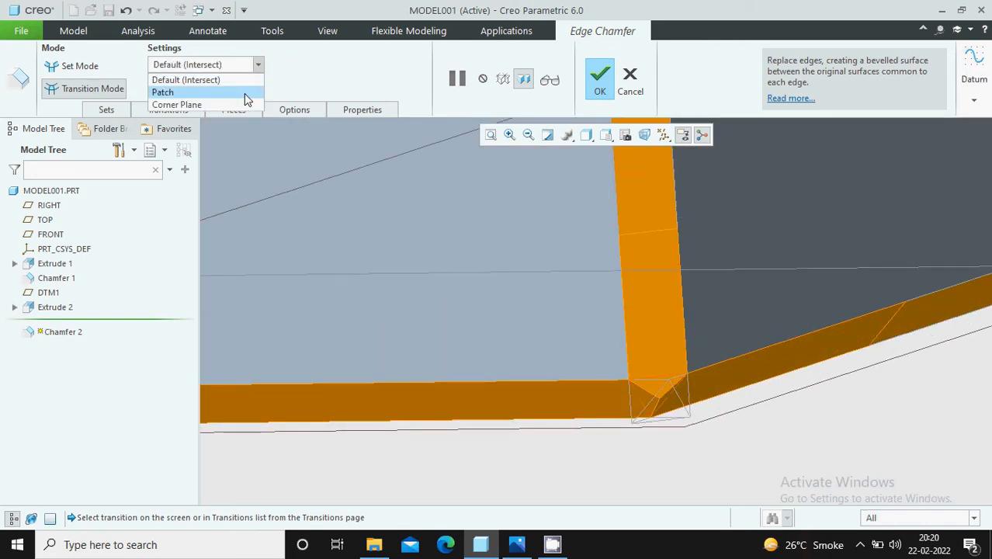
left_click(247, 95)
scroll(405, 353, "down", 4)
Set the transition at the third bottom corner of the lower block to Patch.
middle_click_drag(716, 296, 628, 310)
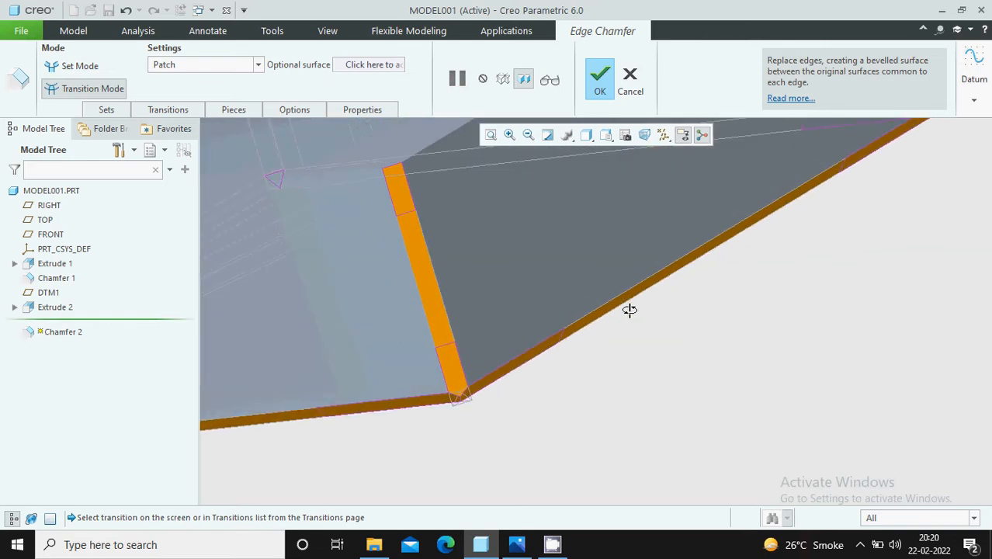
scroll(471, 408, "down", 3)
left_click(433, 394)
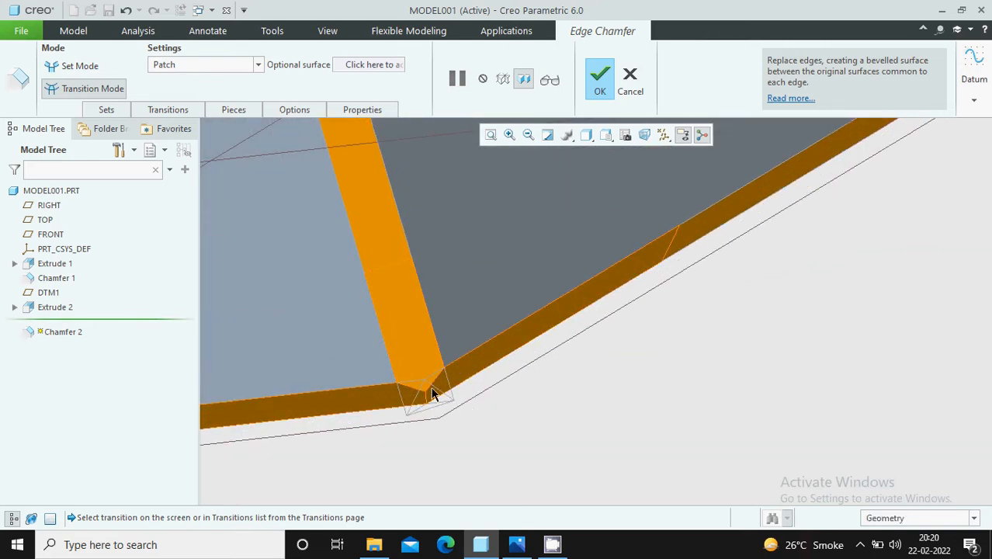
left_click(260, 67)
left_click(239, 94)
scroll(470, 365, "up", 3)
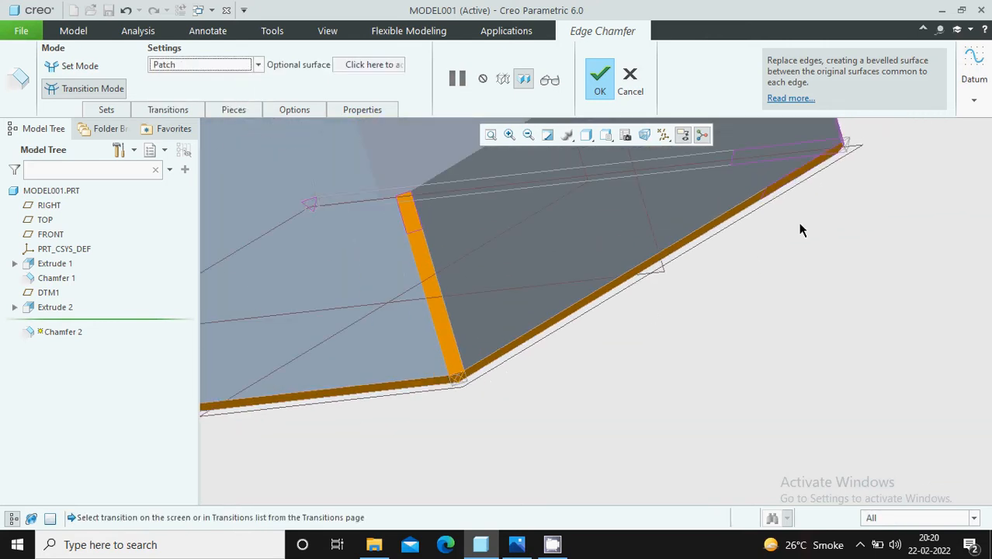
Set the transition at the remaining fourth bottom corner of the lower block to Patch.
middle_click_drag(800, 225, 701, 270)
scroll(705, 256, "down", 5)
scroll(701, 270, "up", 4)
scroll(497, 305, "down", 3)
middle_click(508, 292)
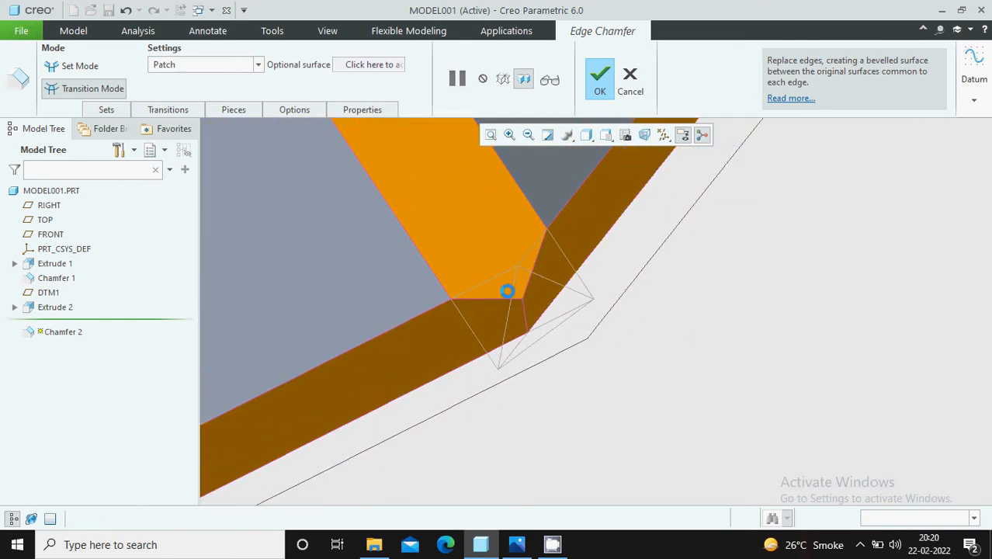
left_click(255, 69)
left_click(245, 92)
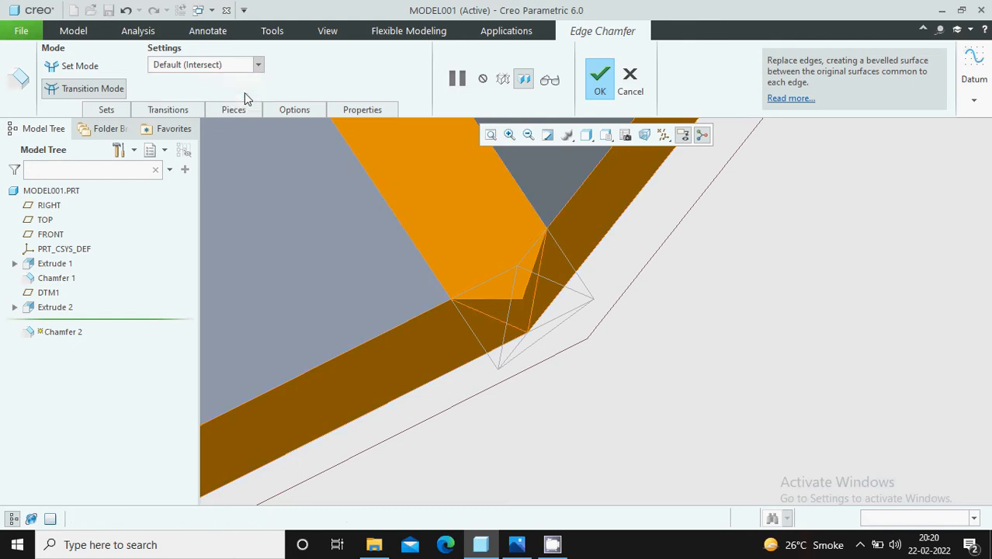
scroll(659, 379, "up", 7)
Return to editing the chamfer set, change its D x D distance to 17.5 mm and complete the chamfer.
middle_click_drag(654, 365, 693, 349)
left_click(74, 66)
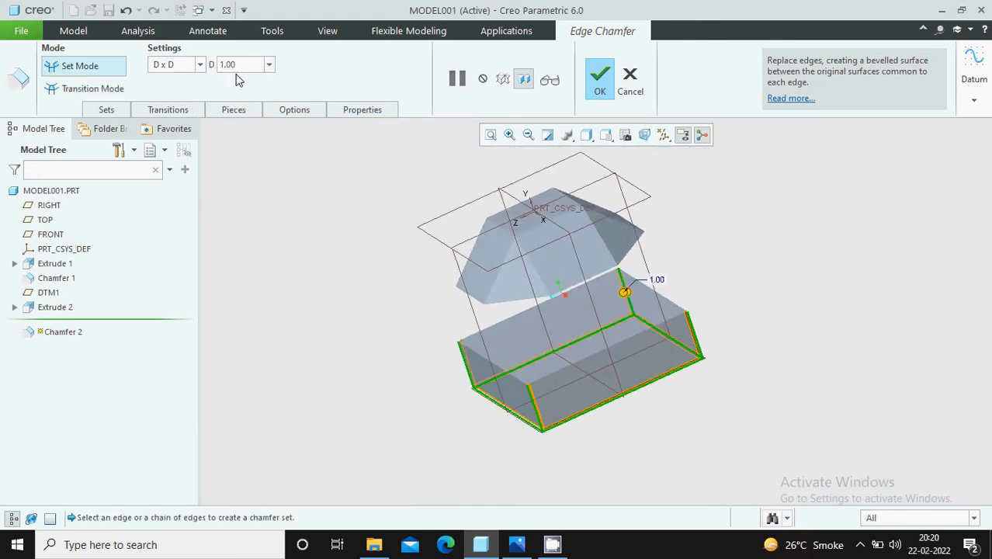
left_click(240, 69)
type("17")
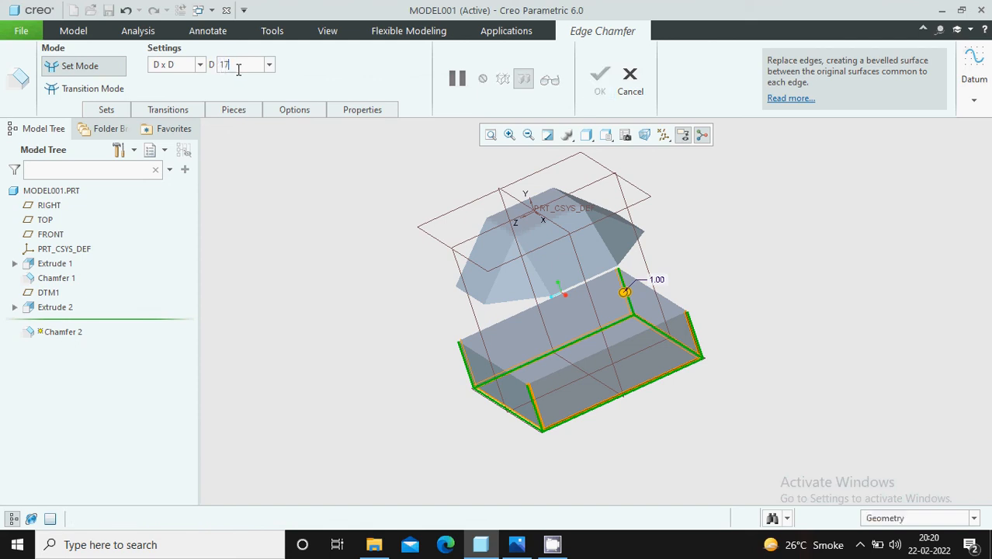
key("Return")
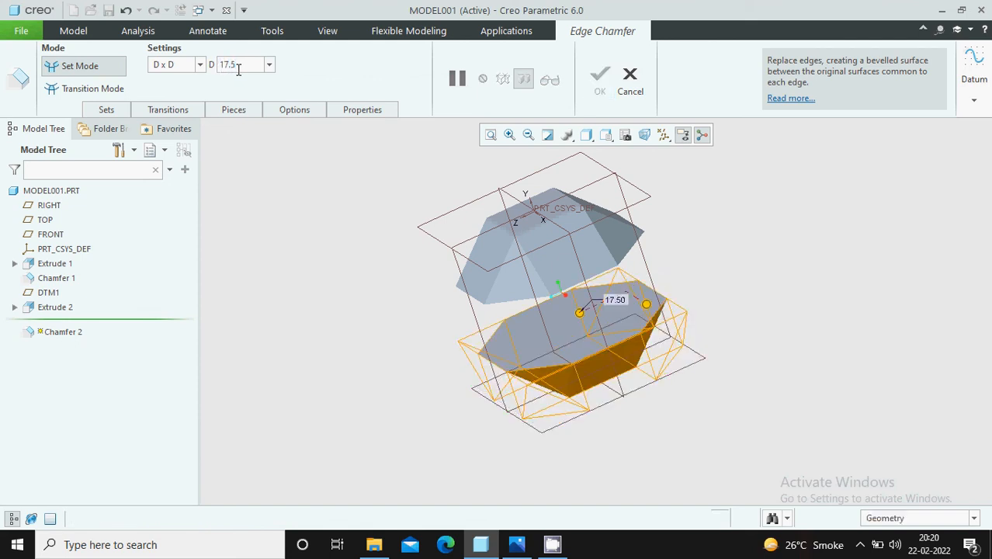
left_click(600, 81)
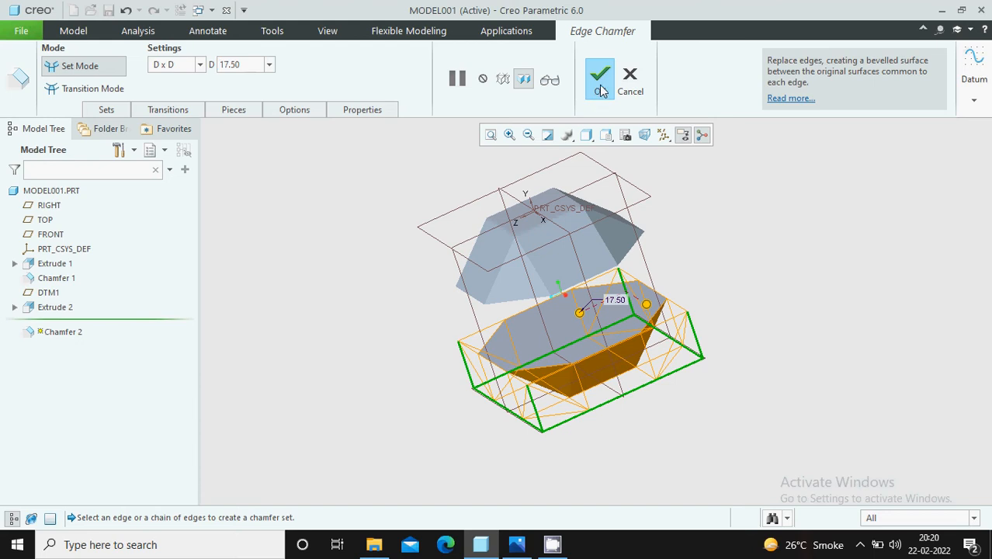
mouse_move(583, 305)
middle_mouse_down()
mouse_move(616, 261)
mouse_move(587, 302)
middle_mouse_up()
middle_click_drag(716, 283, 733, 273)
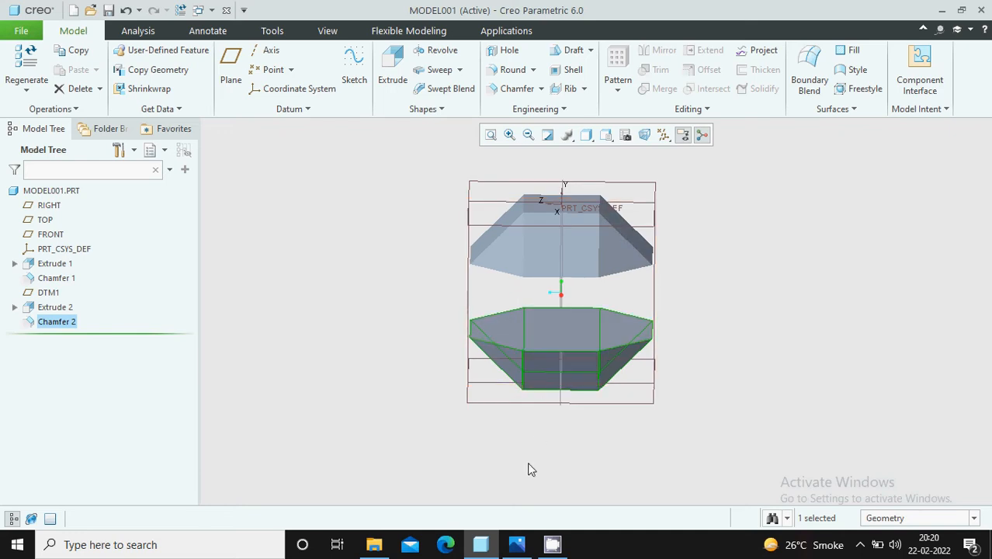
Check the chamfered shape against the reference drawing in Photos and hide the datum planes in the Creo model.
left_click(517, 546)
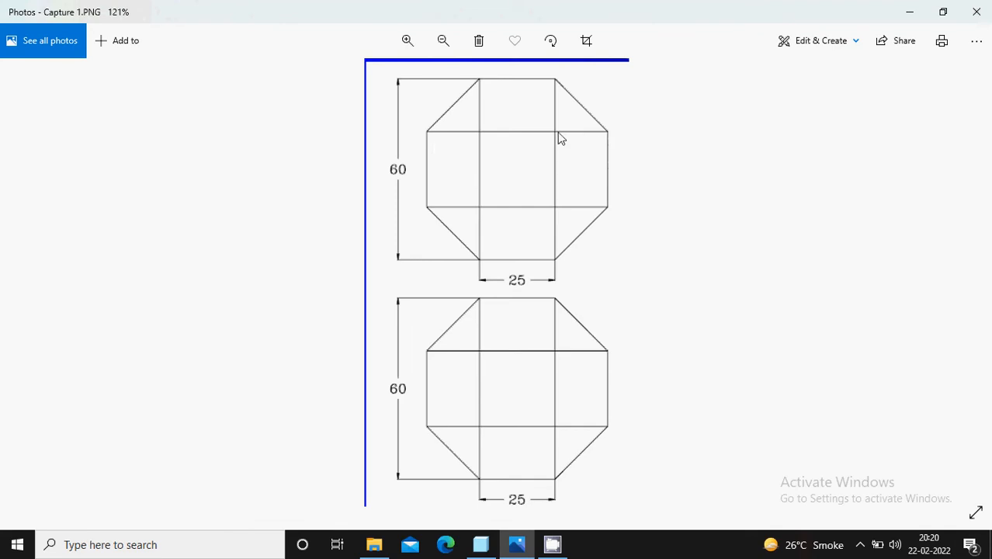
left_click(516, 543)
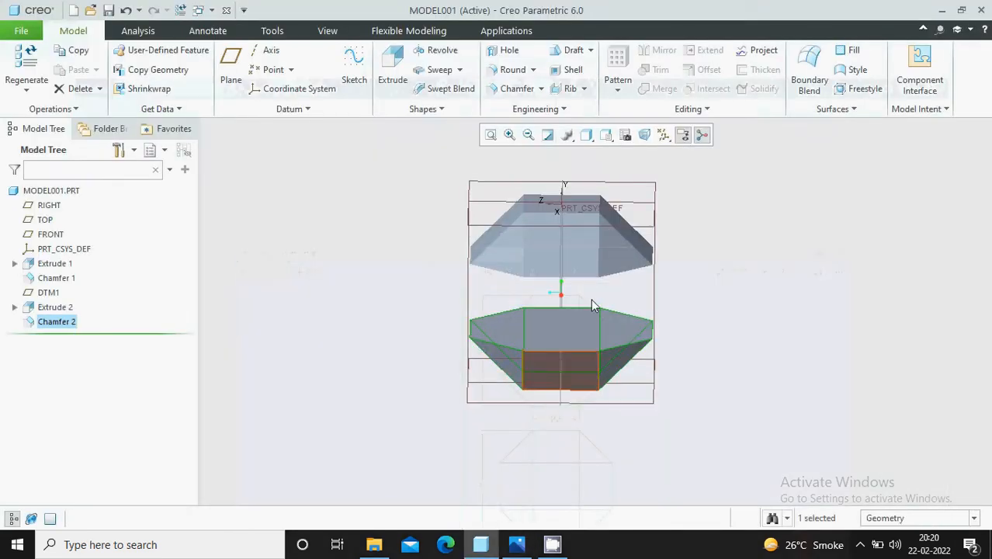
left_click(663, 136)
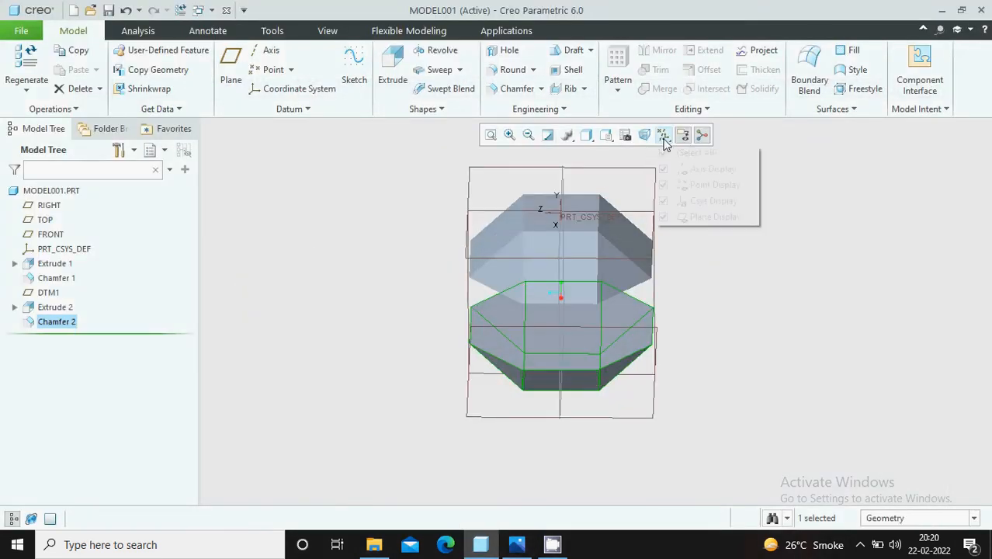
left_click(702, 218)
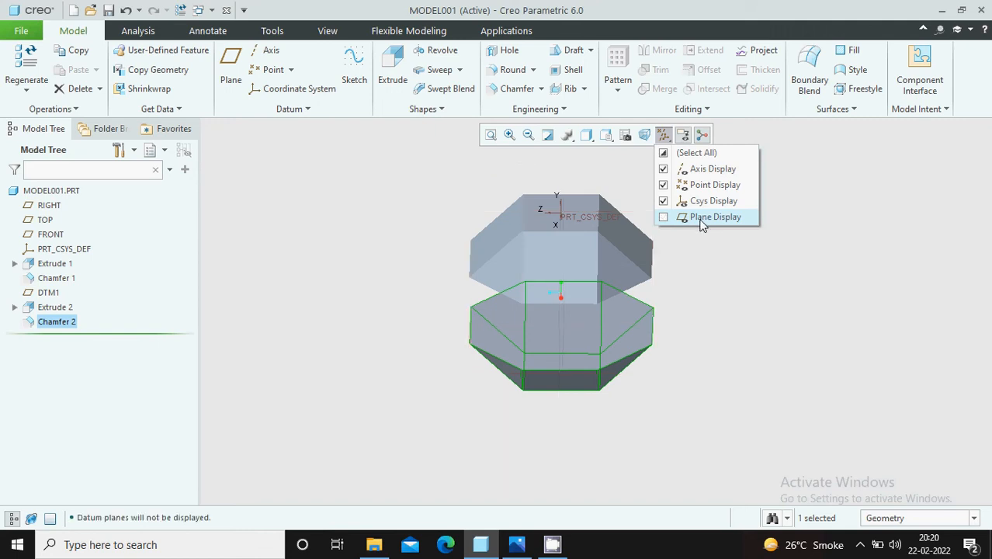
middle_click_drag(715, 298, 715, 267)
scroll(683, 241, "down", 1)
Display the model shaded with edges and clear the selection.
left_click(587, 135)
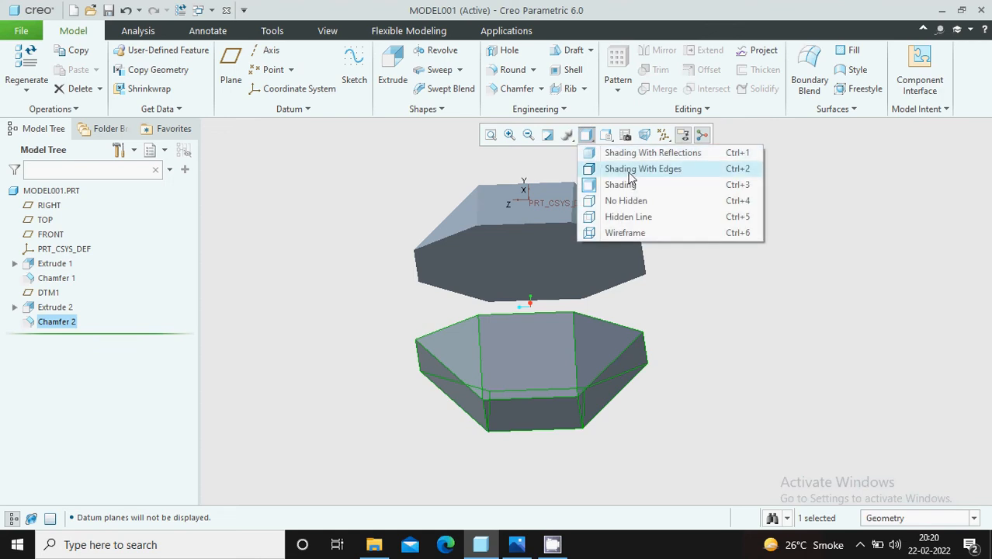
left_click(630, 170)
mouse_move(652, 213)
middle_mouse_down()
mouse_move(642, 249)
mouse_move(641, 225)
mouse_move(618, 215)
mouse_move(623, 235)
middle_mouse_up()
left_click(728, 300)
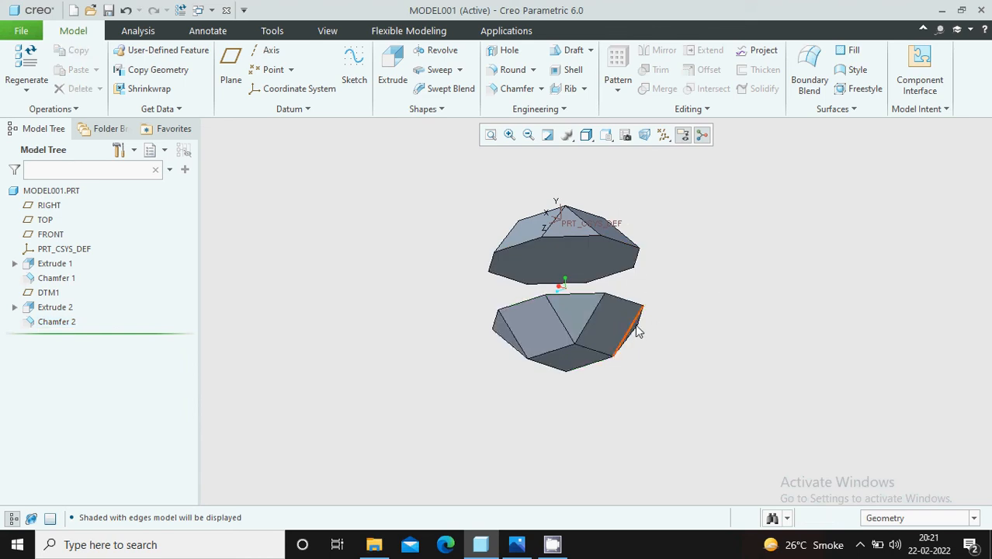
middle_click_drag(649, 348, 680, 307)
Start an extrusion on the octagonal underside of the upper block and sketch its closed outline with lines through the eight corners.
left_click(392, 74)
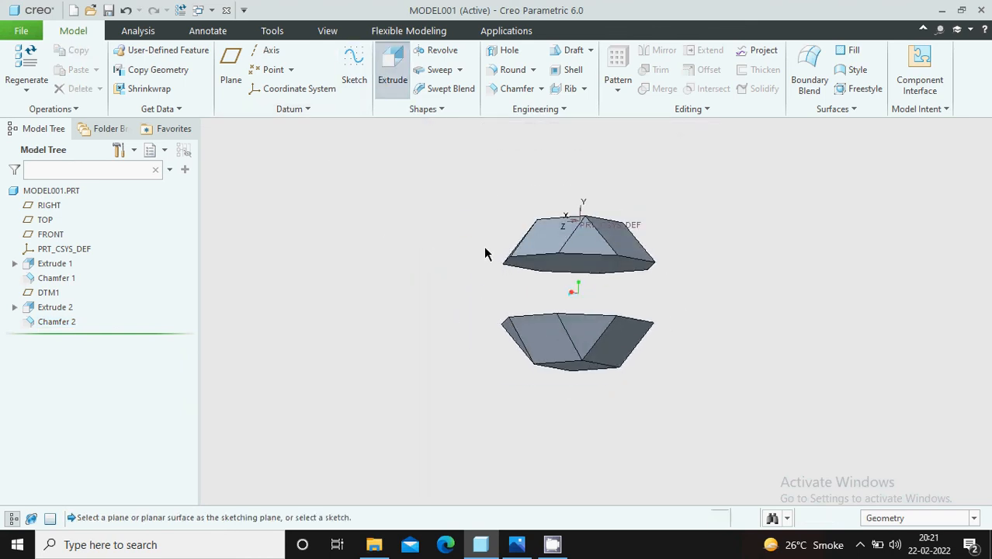
left_click(550, 259)
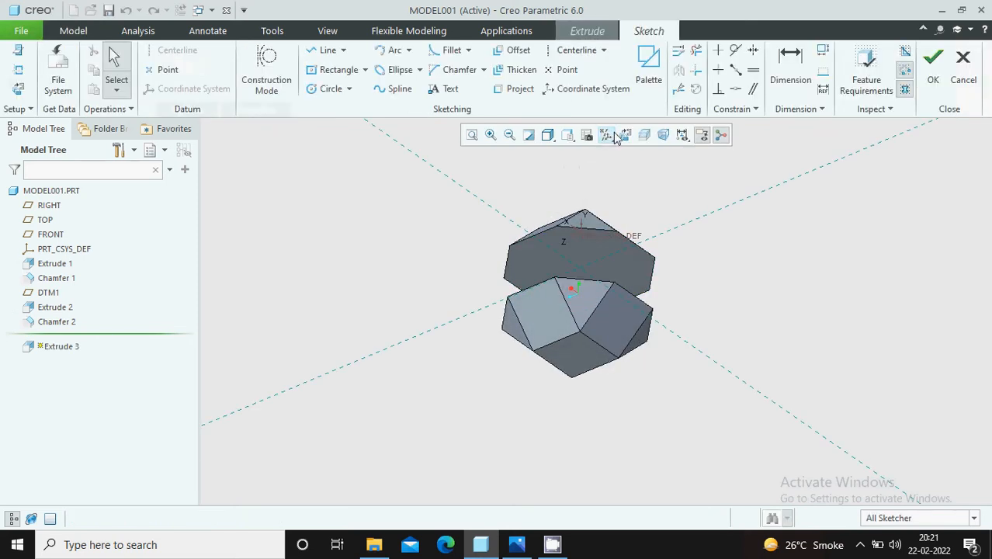
left_click(623, 136)
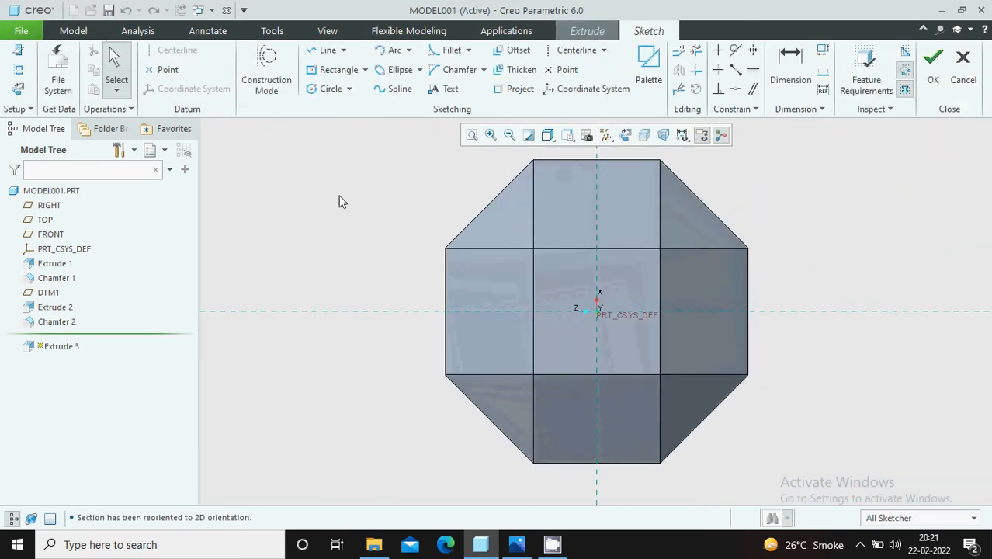
left_click(325, 50)
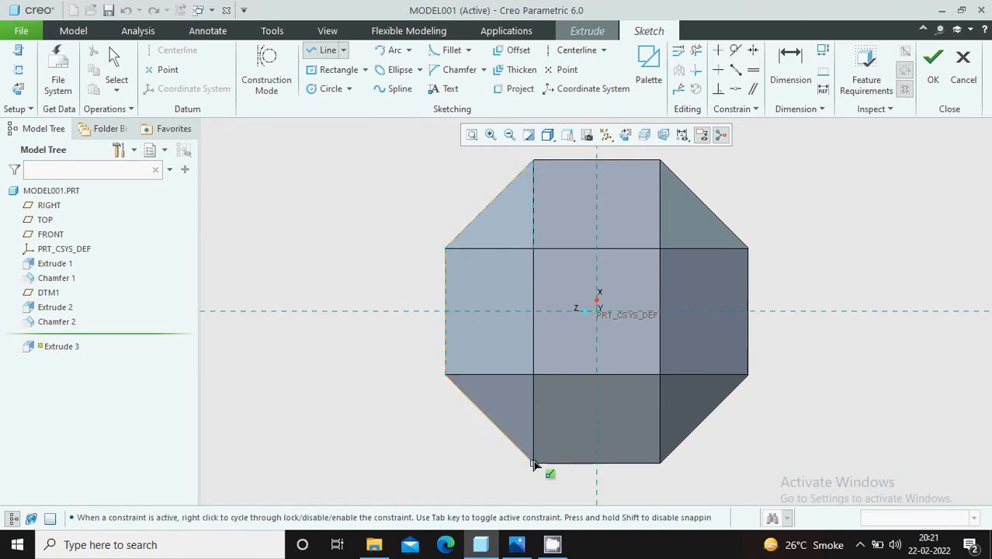
left_click(534, 463)
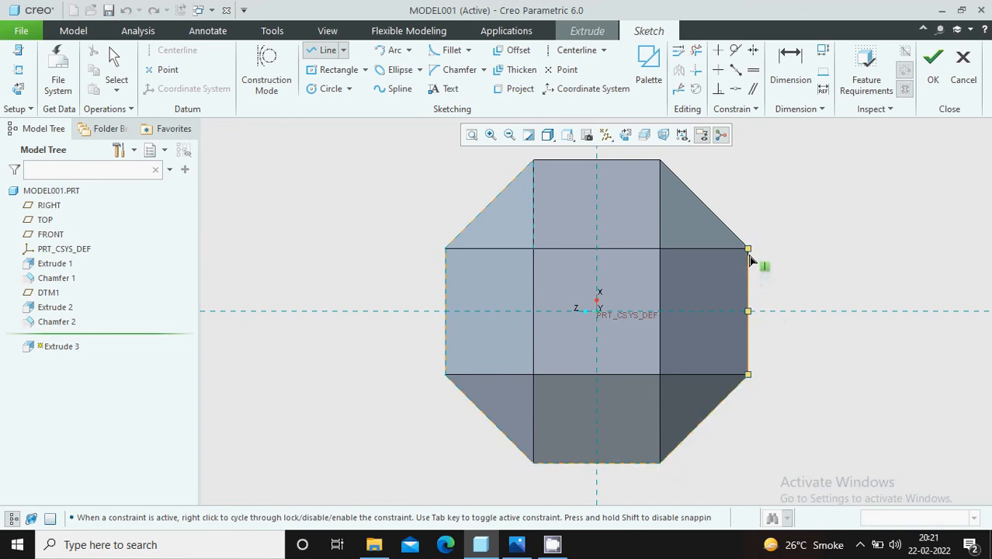
left_click(659, 160)
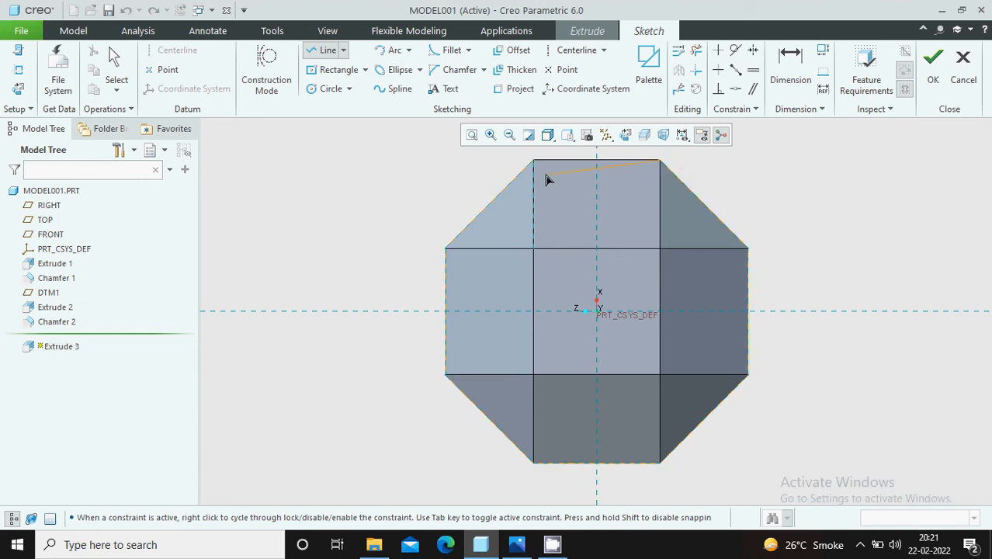
middle_click(384, 221)
key("ctrl+a")
scroll(445, 268, "down", 5)
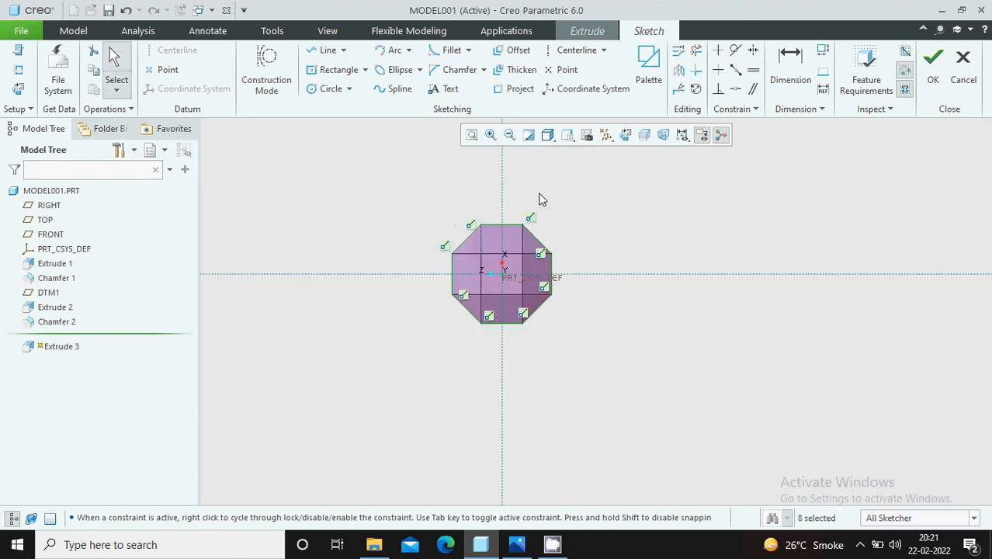
key("ctrl+d")
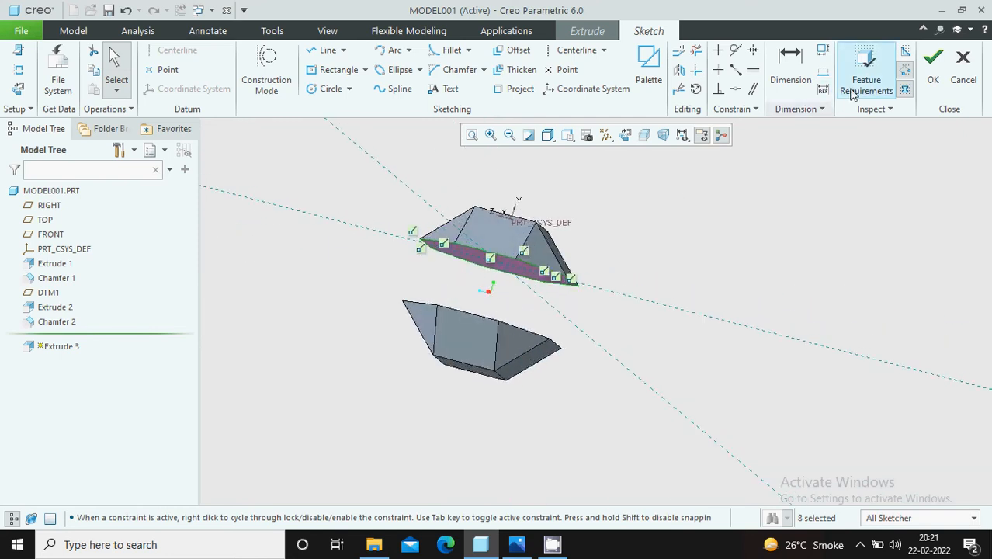
left_click(932, 78)
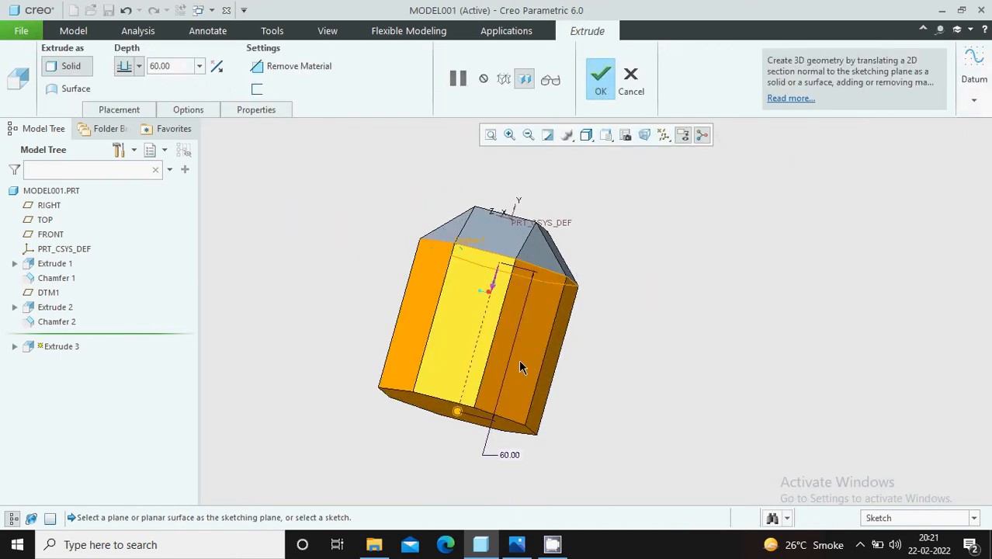
Flip the extrusion's direction and back, and shorten its blind depth to 14.70.
left_click(492, 290)
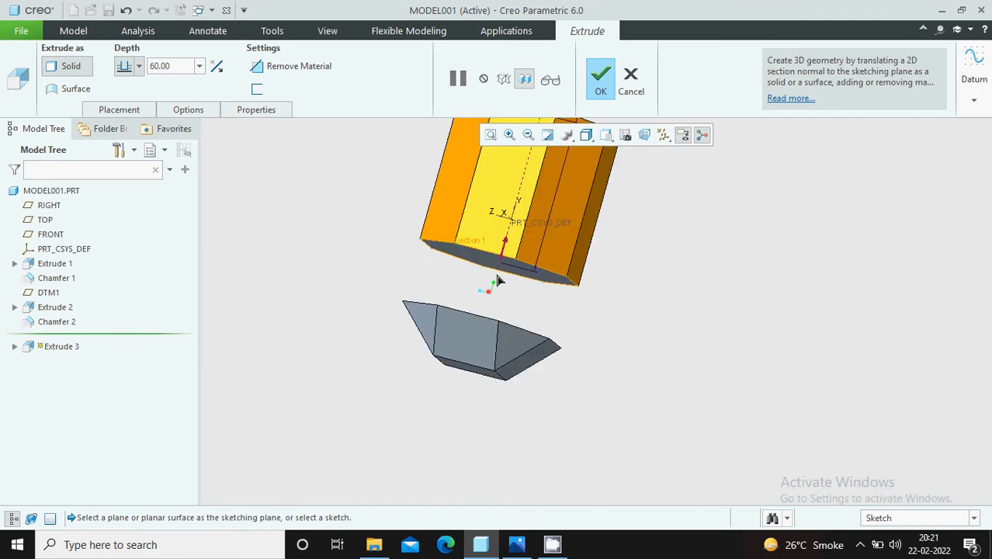
left_click(505, 245)
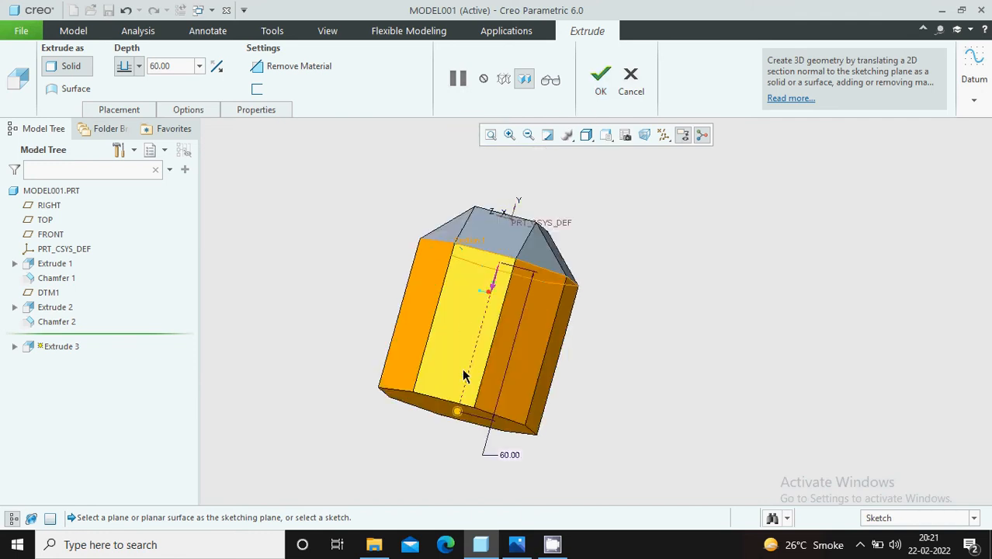
left_click_drag(458, 413, 551, 310)
middle_click_drag(550, 303, 540, 318)
scroll(467, 326, "down", 5)
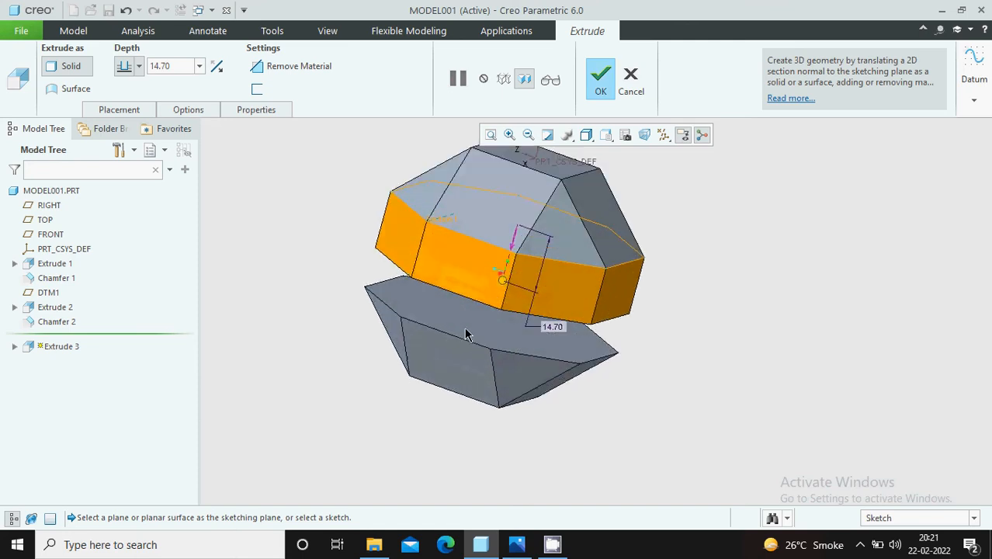
Open the extrusion's depth options and try To Next for side 1.
left_click(120, 110)
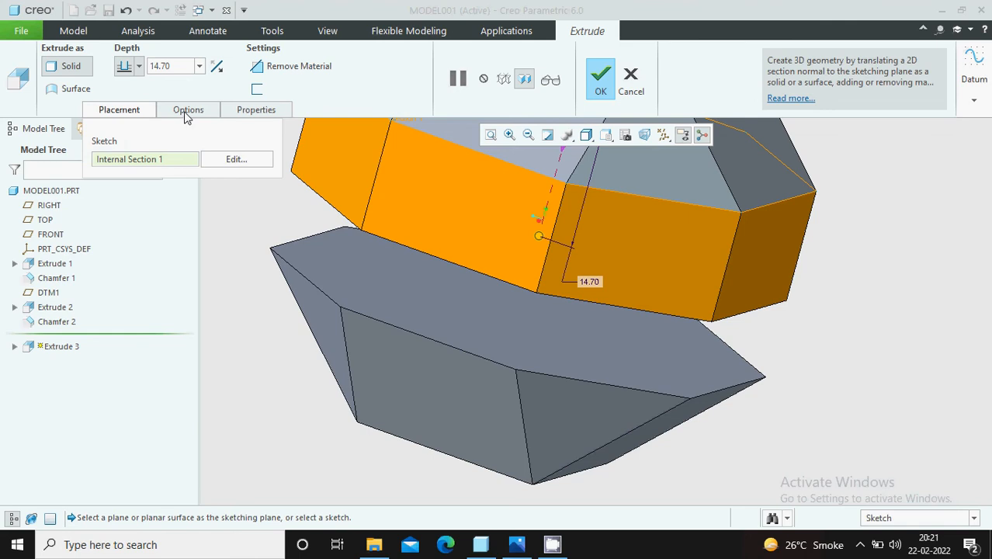
left_click(186, 112)
left_click(246, 173)
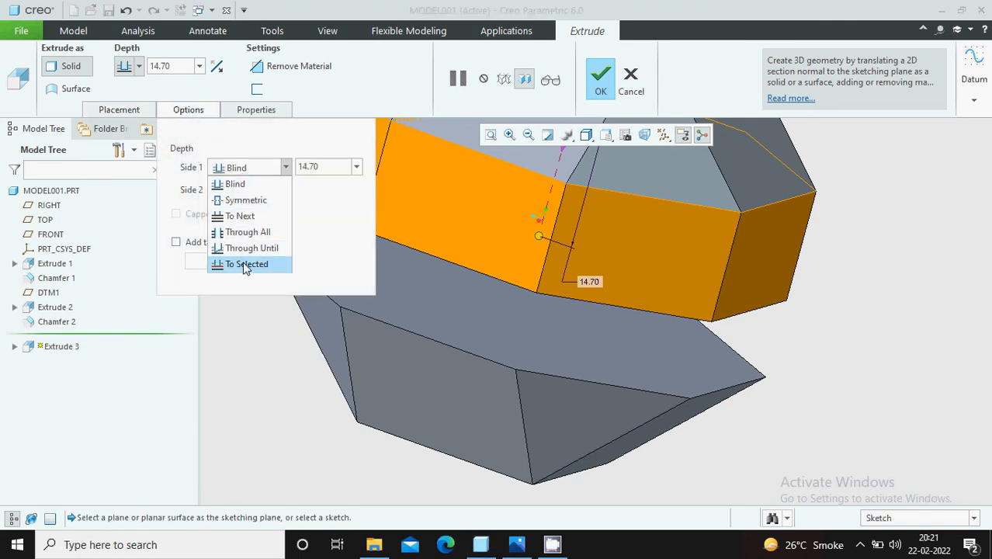
left_click(251, 217)
scroll(562, 236, "up", 7)
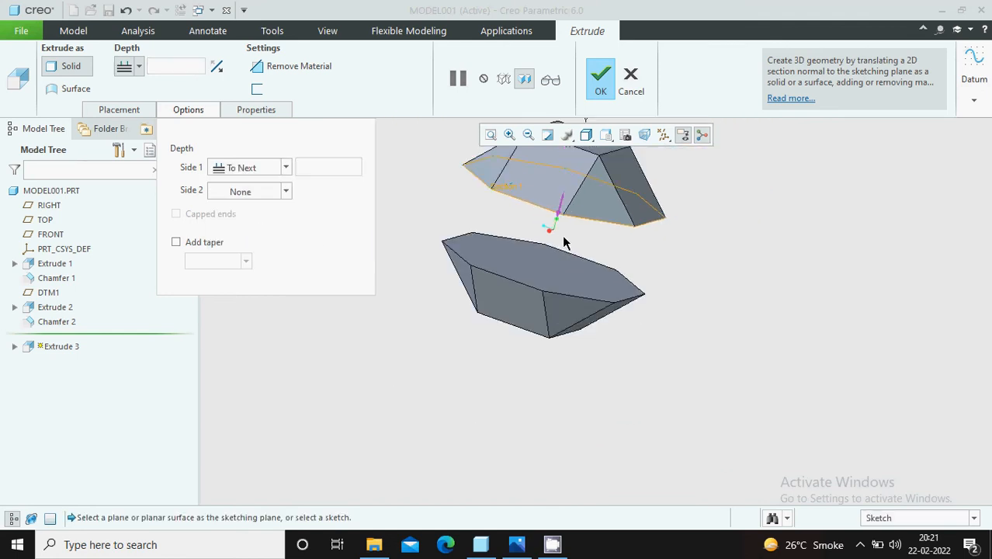
scroll(570, 199, "down", 4)
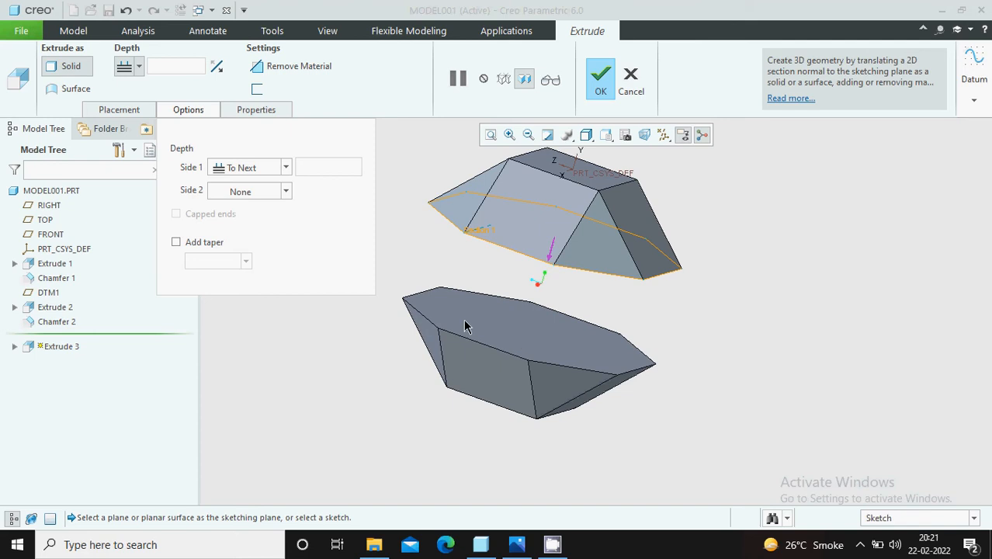
Set the side 1 depth to To Selected, pick the lower block's octagonal top face as reference and complete the extrusion.
left_click(285, 168)
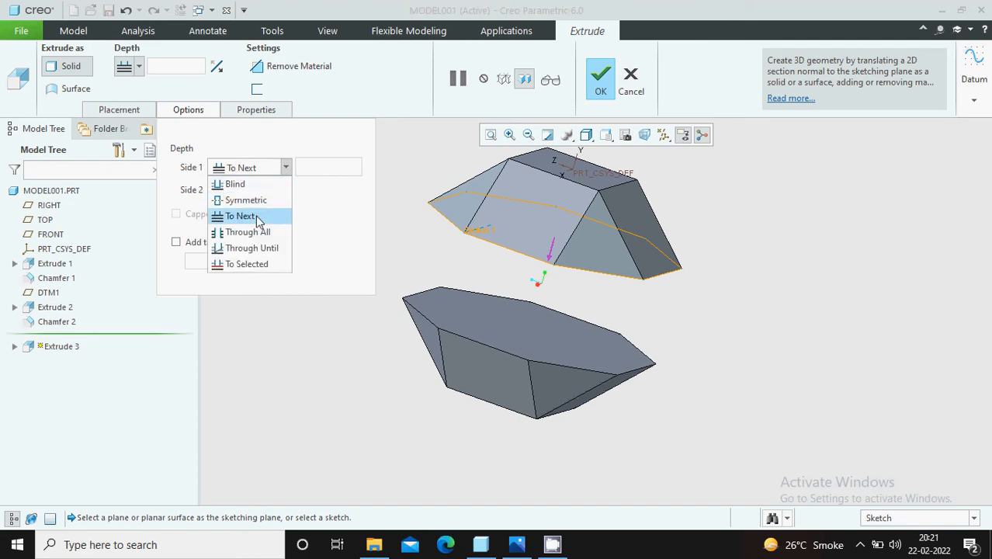
left_click(251, 266)
left_click(503, 332)
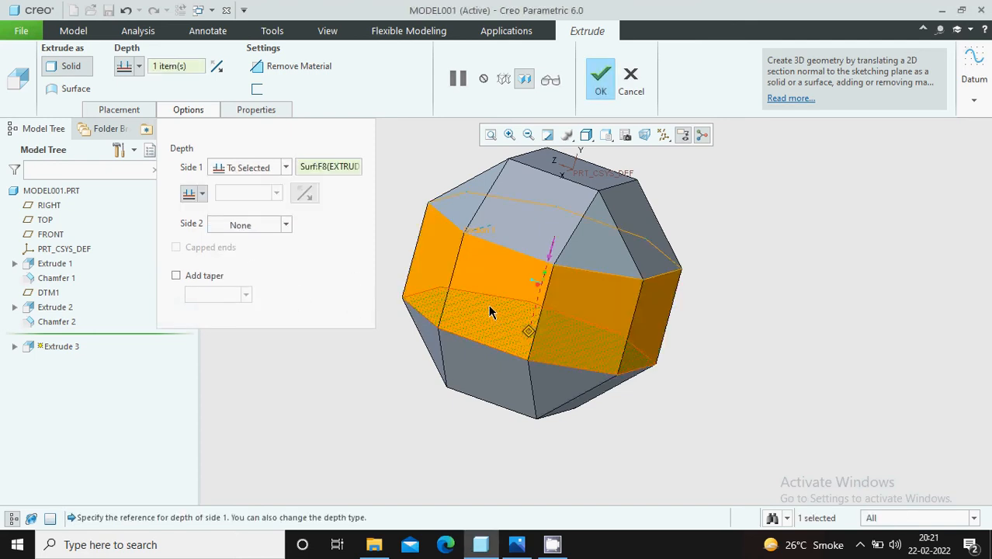
left_click(600, 85)
Examine the joined polyhedral solid from several sides, close up and in the default orientation.
middle_click_drag(662, 286, 737, 246)
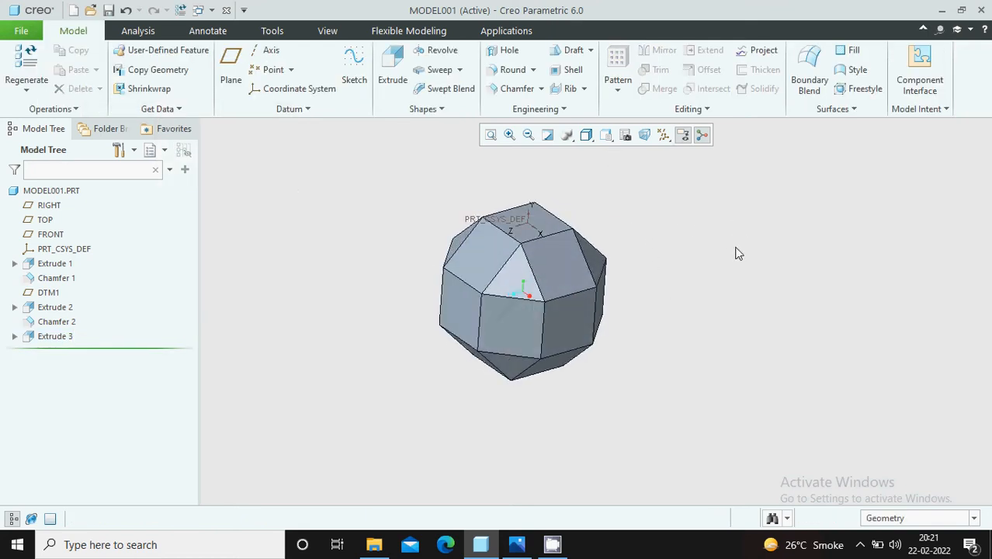
scroll(736, 248, "up", 2)
scroll(597, 260, "down", 4)
scroll(614, 231, "up", 2)
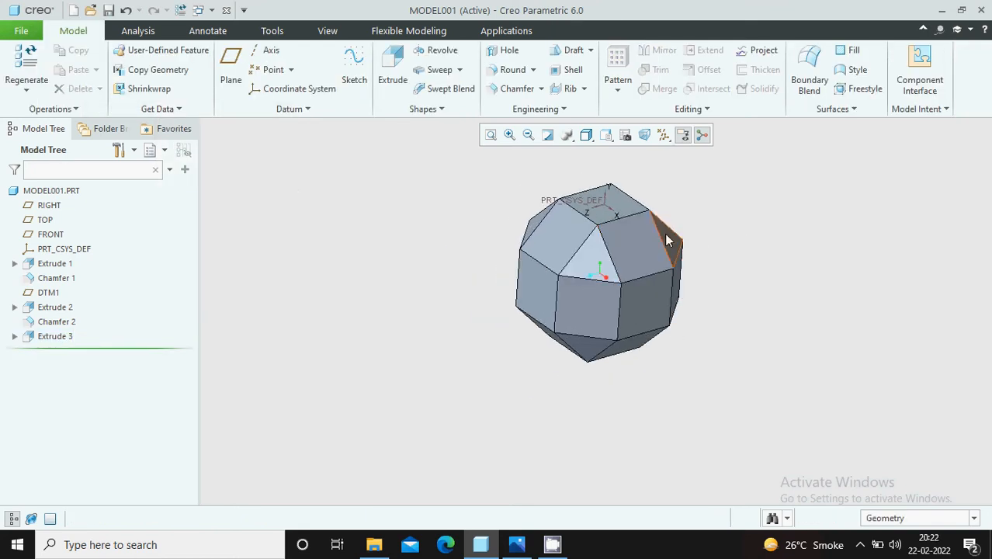
scroll(669, 233, "down", 2)
middle_click_drag(677, 204, 722, 235)
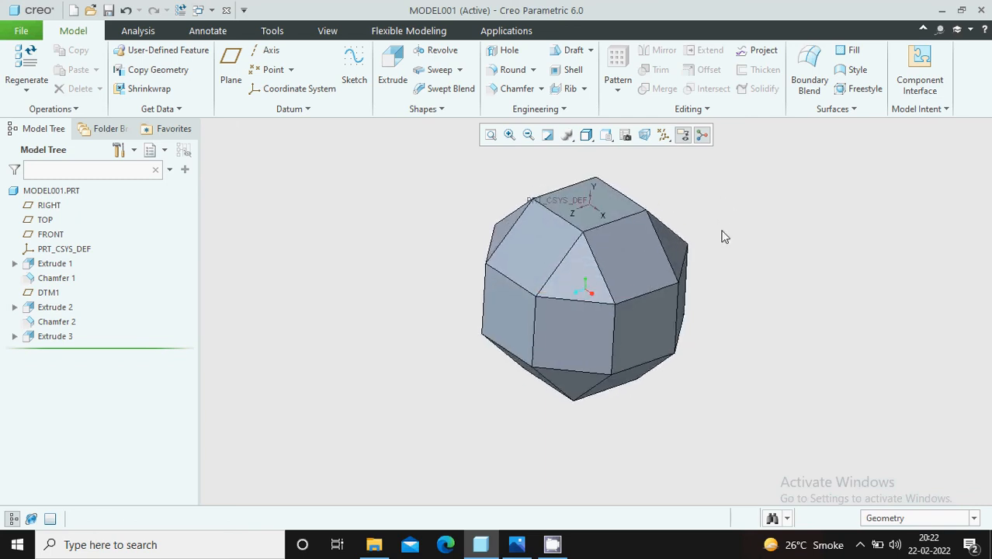
scroll(568, 232, "down", 2)
scroll(635, 208, "up", 3)
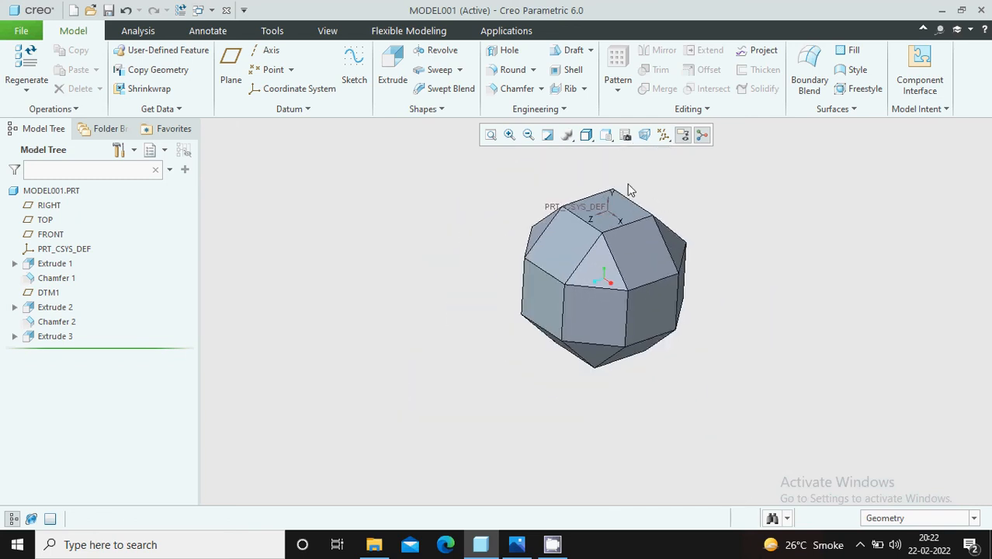
key("ctrl+d")
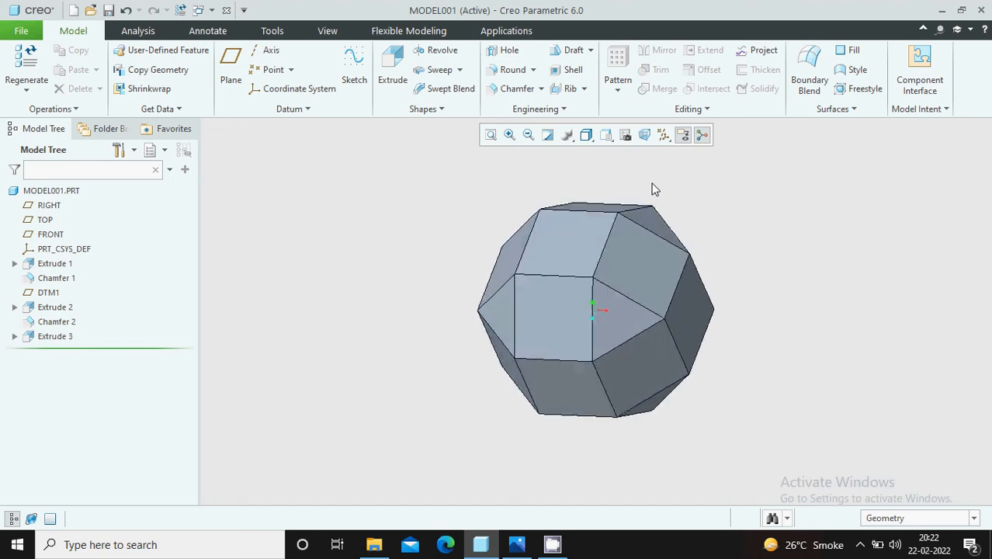
scroll(693, 313, "up", 2)
middle_click_drag(695, 314, 732, 303)
scroll(695, 318, "down", 3)
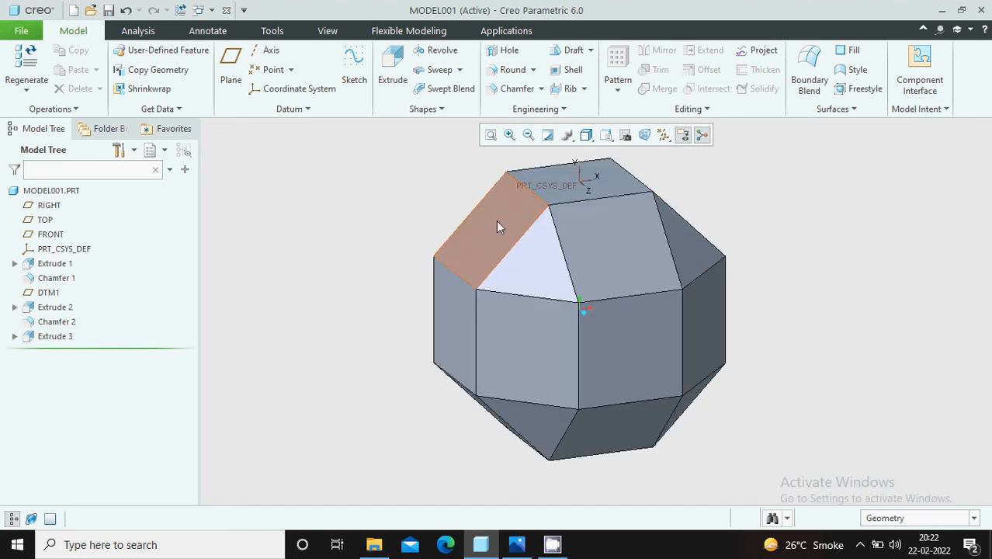
Apply the ptc-painted-green appearance to all eight triangular faces of the solid.
left_click(327, 34)
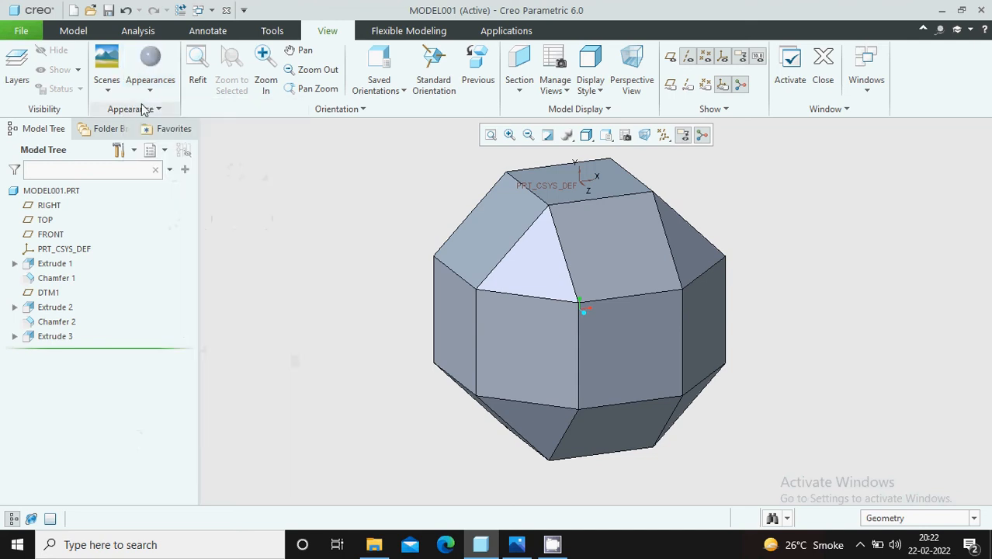
left_click(143, 90)
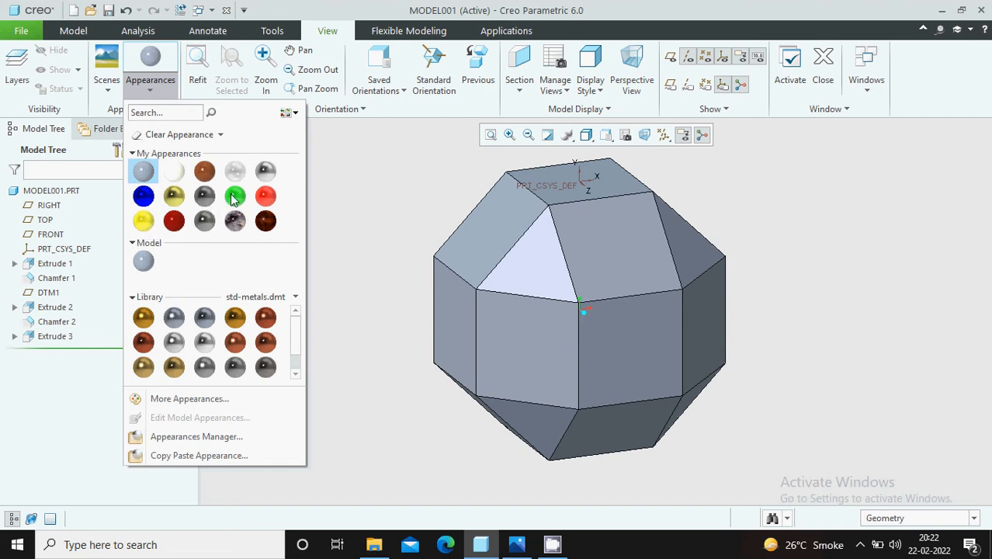
mouse_move(236, 204)
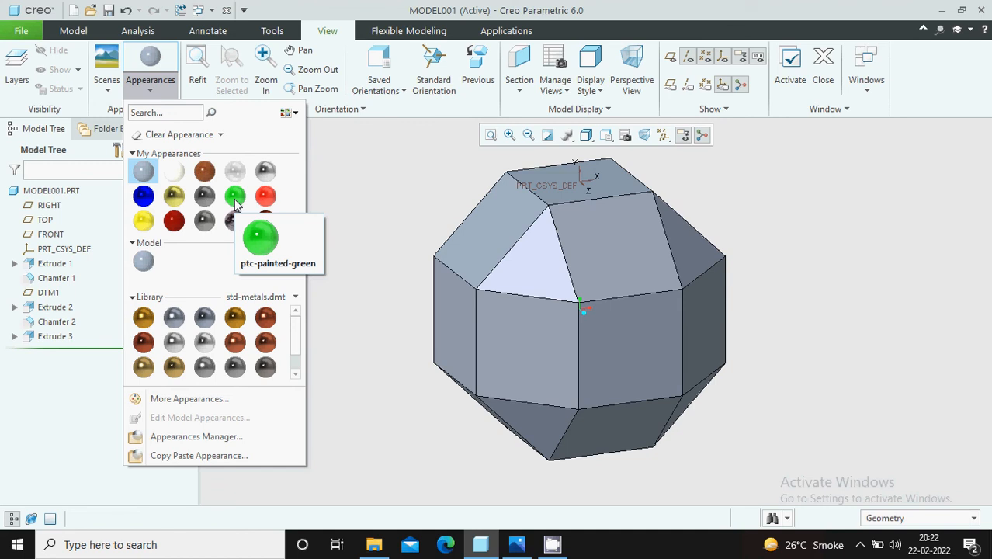
left_click(237, 203)
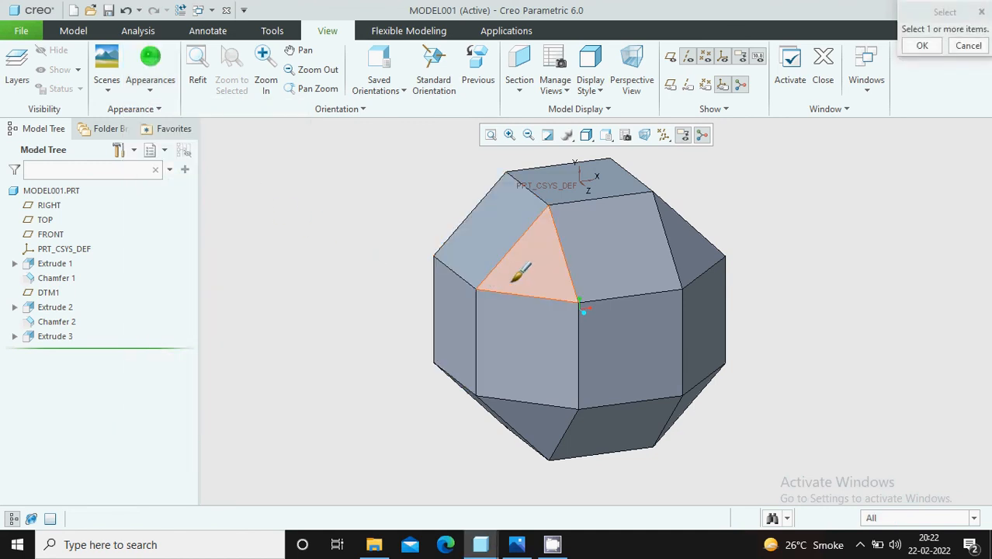
scroll(460, 283, "down", 2)
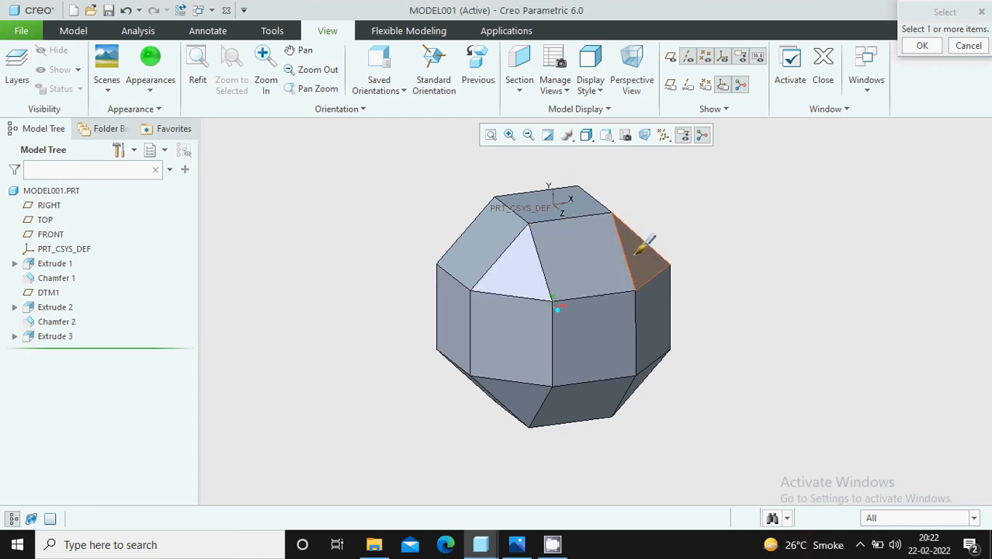
left_click(525, 270)
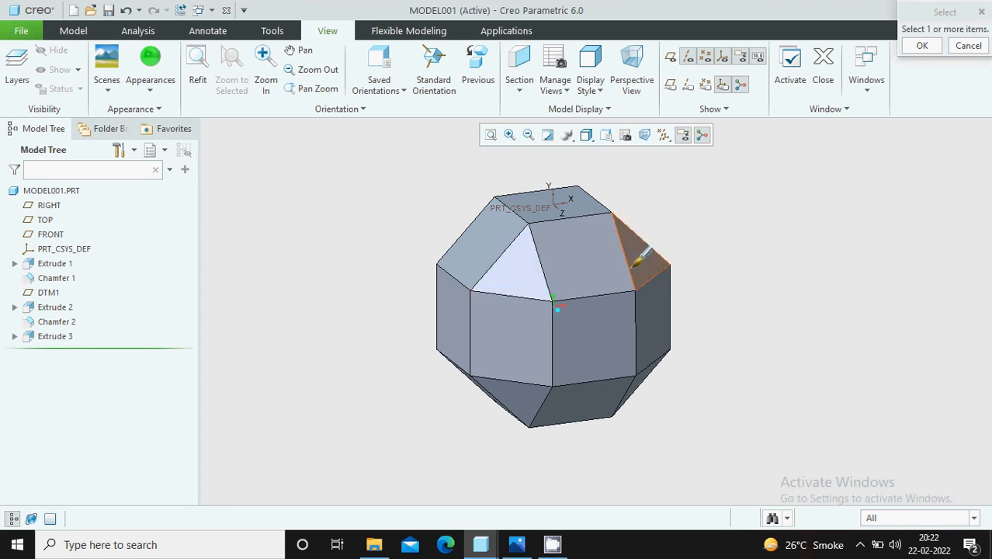
left_click(528, 279)
left_click(641, 256, "ctrl")
middle_click_drag(712, 216, 532, 230)
left_click(605, 236, "ctrl")
left_click(532, 231, "ctrl")
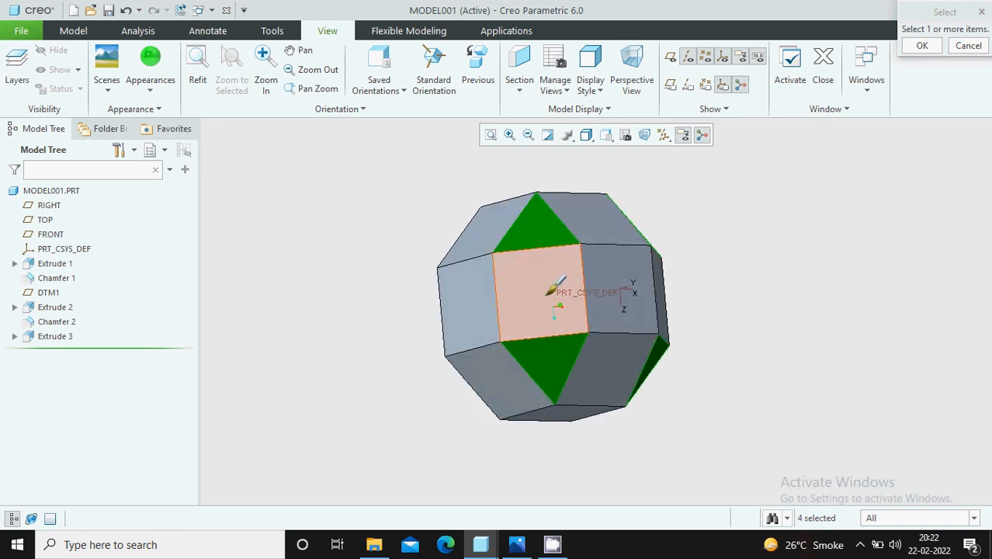
mouse_move(548, 295)
middle_mouse_down()
mouse_move(510, 297)
mouse_move(586, 281)
mouse_move(575, 335)
mouse_move(571, 283)
mouse_move(583, 332)
middle_mouse_up()
left_click(513, 291, "ctrl")
left_click(580, 277, "ctrl")
left_click(575, 314, "ctrl")
left_click(556, 335, "ctrl")
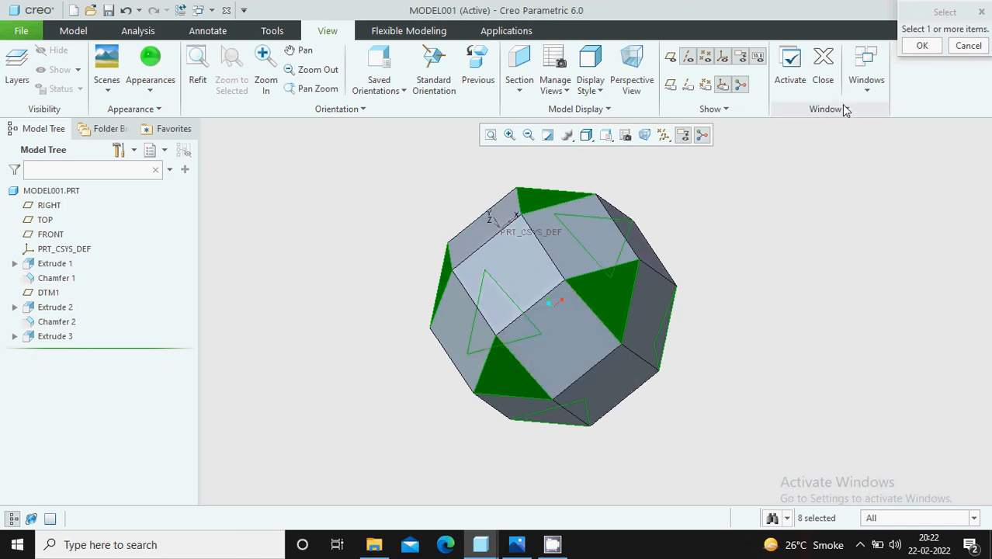
left_click(922, 46)
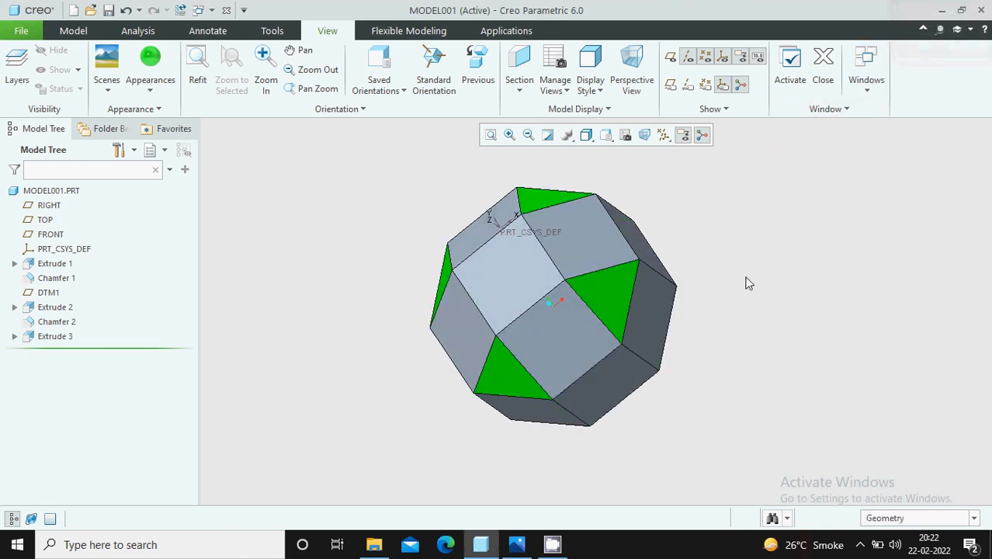
Apply the dark red appearance to four alternate side faces in the solid's middle band.
middle_click_drag(648, 225, 683, 268)
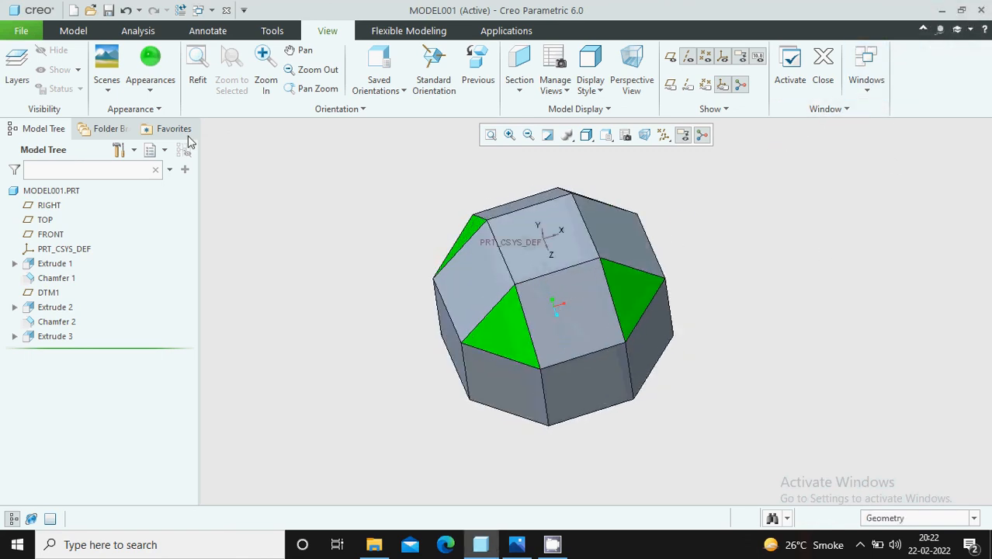
left_click(150, 89)
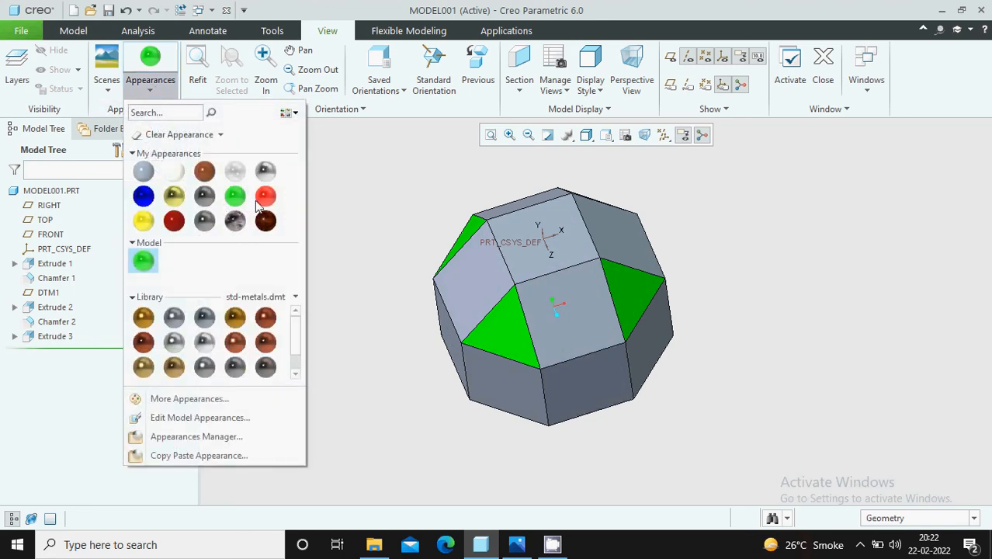
left_click(174, 222)
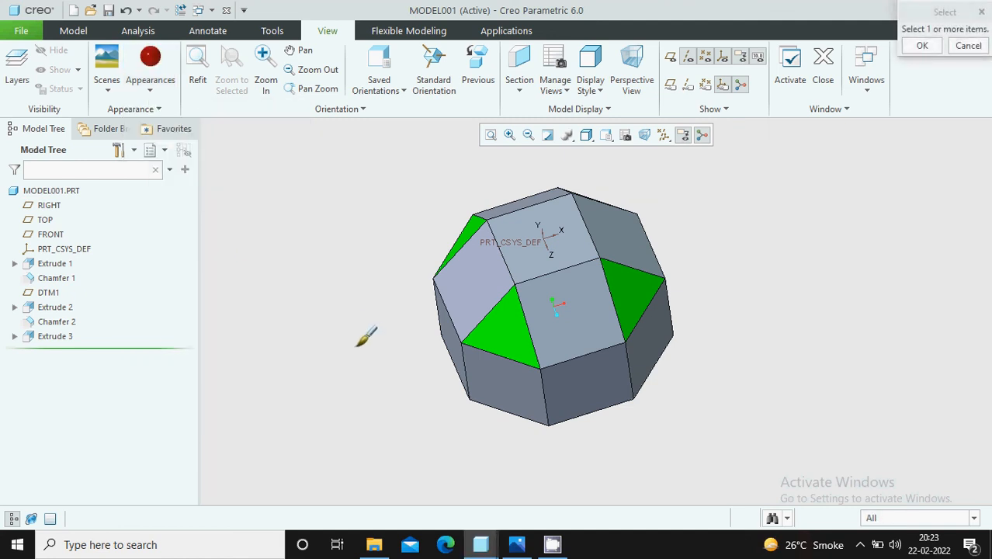
mouse_move(420, 368)
middle_mouse_down()
mouse_move(487, 354)
mouse_move(485, 332)
mouse_move(599, 375)
middle_mouse_up()
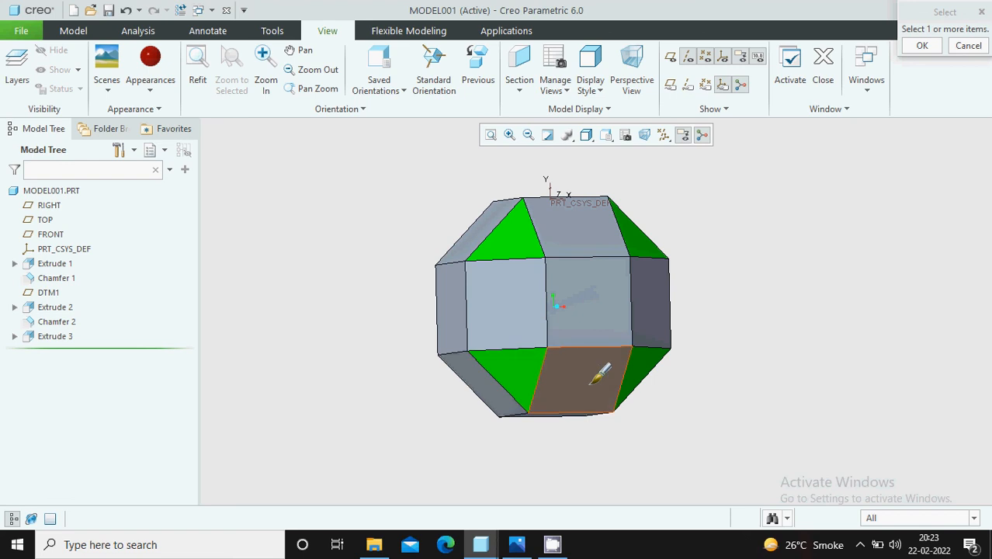
left_click(581, 314)
mouse_move(514, 316)
middle_mouse_down()
mouse_move(505, 339)
mouse_move(512, 328)
mouse_move(545, 326)
middle_mouse_up()
left_click(514, 317, "ctrl")
left_click(486, 305, "ctrl")
middle_click_drag(486, 305, 542, 333)
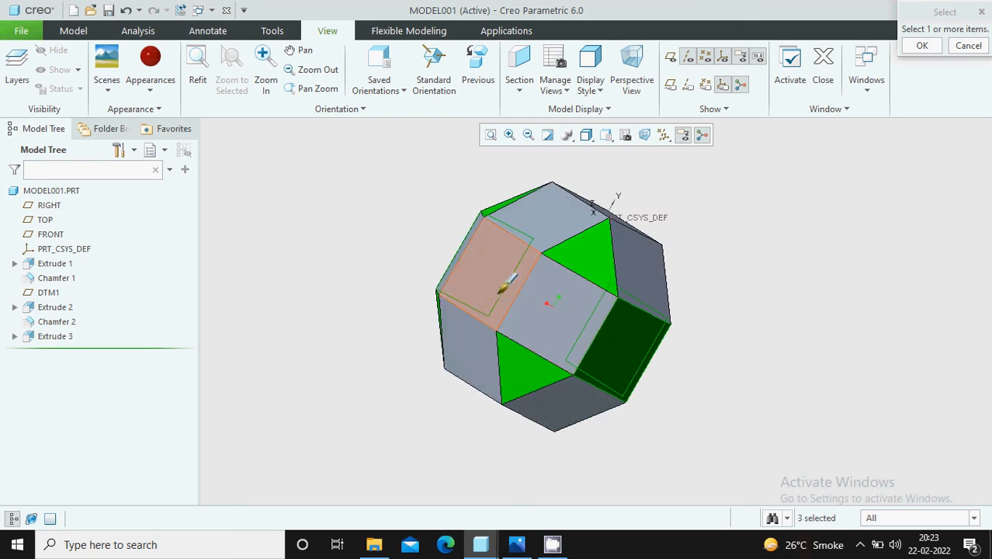
left_click(503, 285, "ctrl")
middle_click_drag(503, 286, 637, 247)
left_click(922, 45)
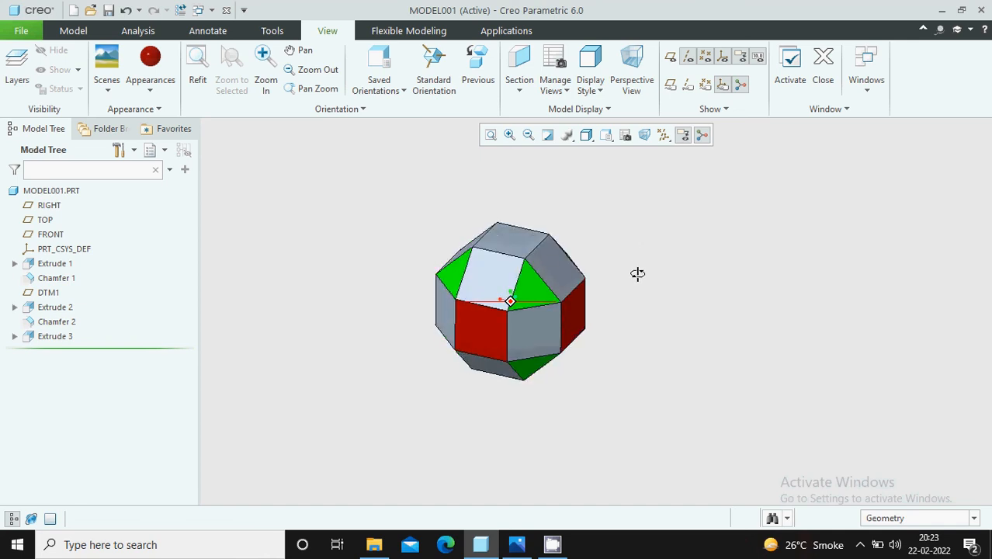
Apply the blue appearance to the eight four-sided chamfer faces between the green triangles on the upper and lower blocks.
left_click(153, 91)
left_click(146, 197)
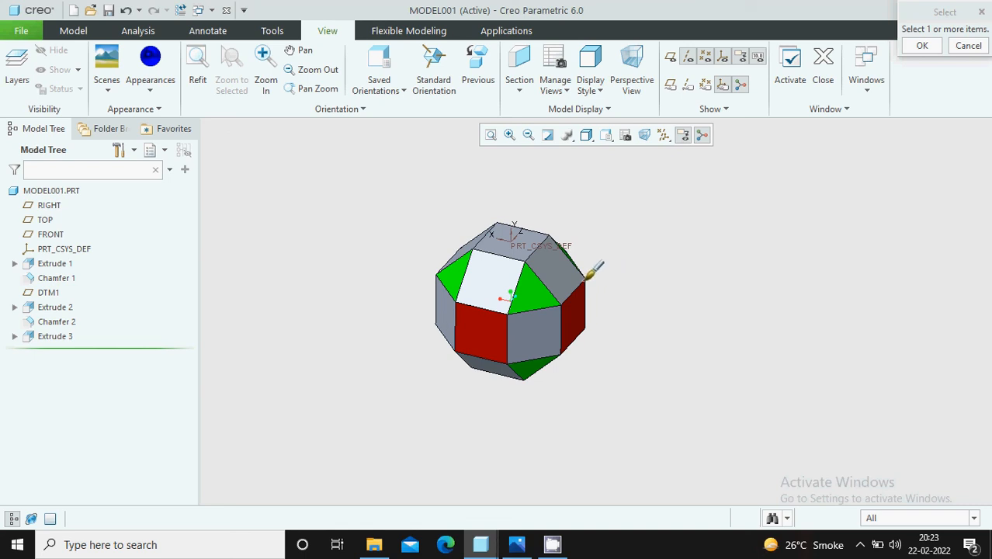
left_click(552, 273)
left_click(514, 272)
mouse_move(514, 272)
middle_mouse_down()
mouse_move(525, 290)
mouse_move(512, 306)
mouse_move(532, 250)
mouse_move(529, 222)
middle_mouse_up()
left_click(498, 267)
left_click(518, 272)
left_click(511, 331)
mouse_move(463, 330)
middle_mouse_down()
mouse_move(527, 298)
mouse_move(543, 315)
mouse_move(541, 295)
middle_mouse_up()
left_click(515, 309)
left_click(527, 299)
left_click(536, 303)
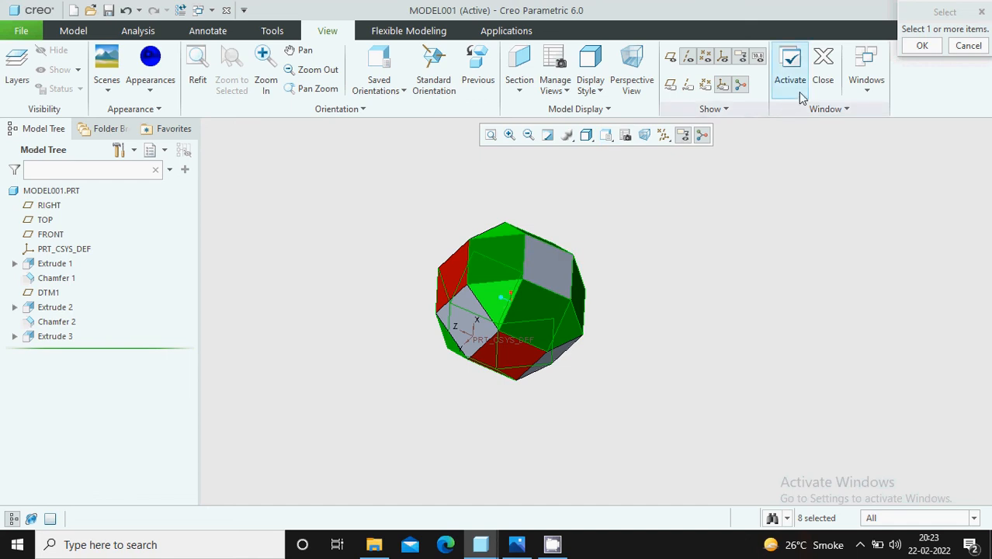
left_click(923, 45)
Apply the brown appearance to the two opposite four-sided end faces of the solid, above and below the blue faces.
mouse_move(633, 311)
middle_mouse_down()
mouse_move(601, 234)
mouse_move(611, 310)
mouse_move(600, 299)
middle_mouse_up()
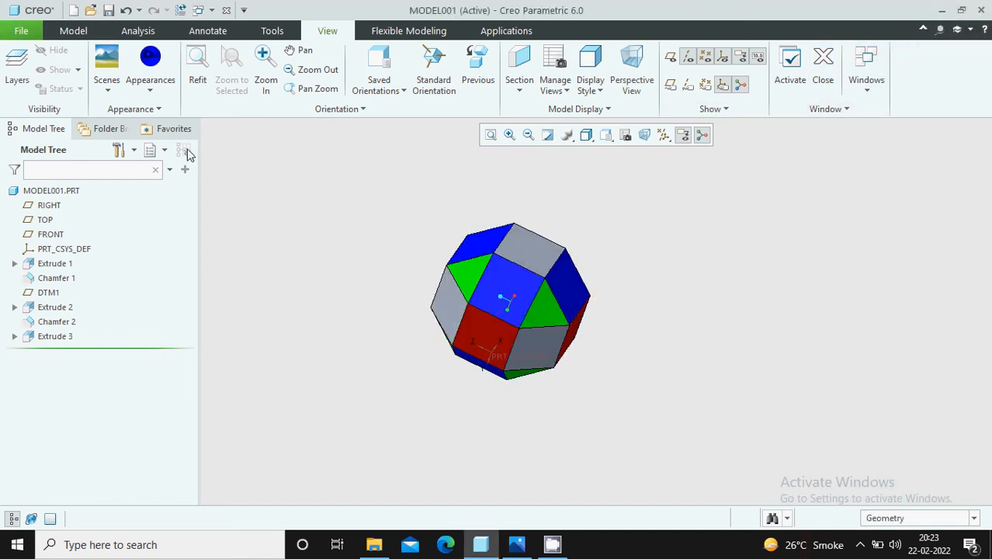
left_click(150, 90)
left_click(204, 173)
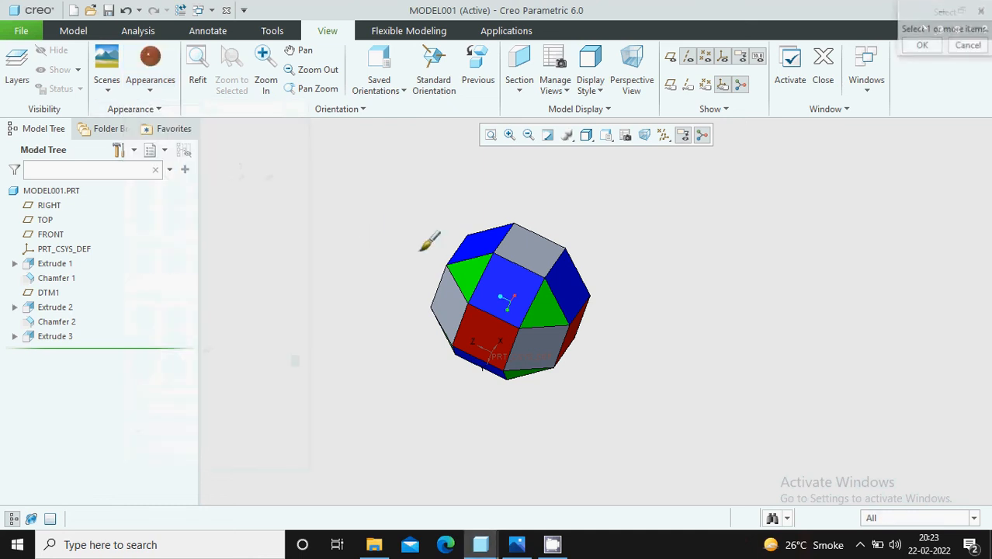
middle_click_drag(546, 292, 543, 275)
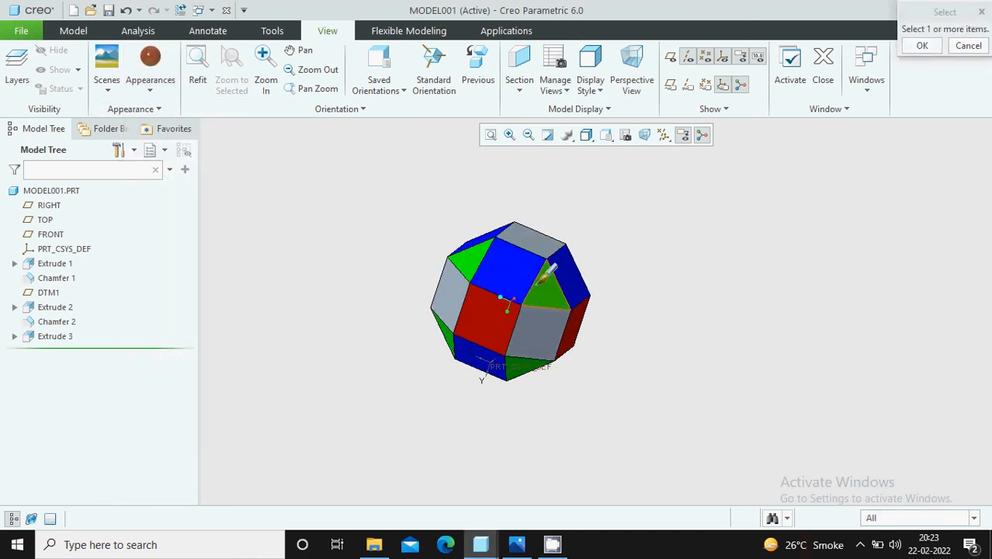
left_click(539, 243)
mouse_move(544, 323)
middle_mouse_down()
mouse_move(549, 290)
mouse_move(531, 330)
middle_mouse_up()
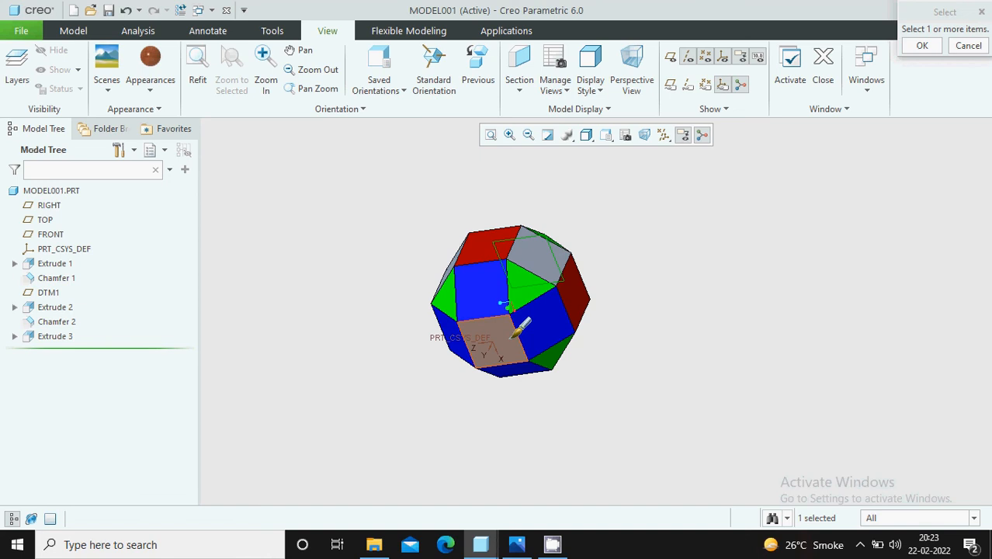
left_click(919, 45)
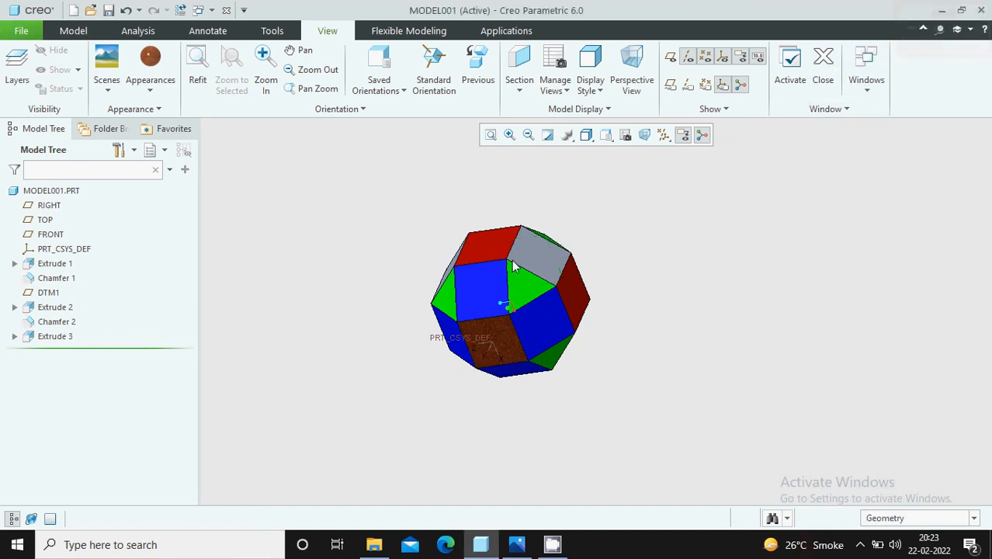
middle_click_drag(512, 266, 509, 299)
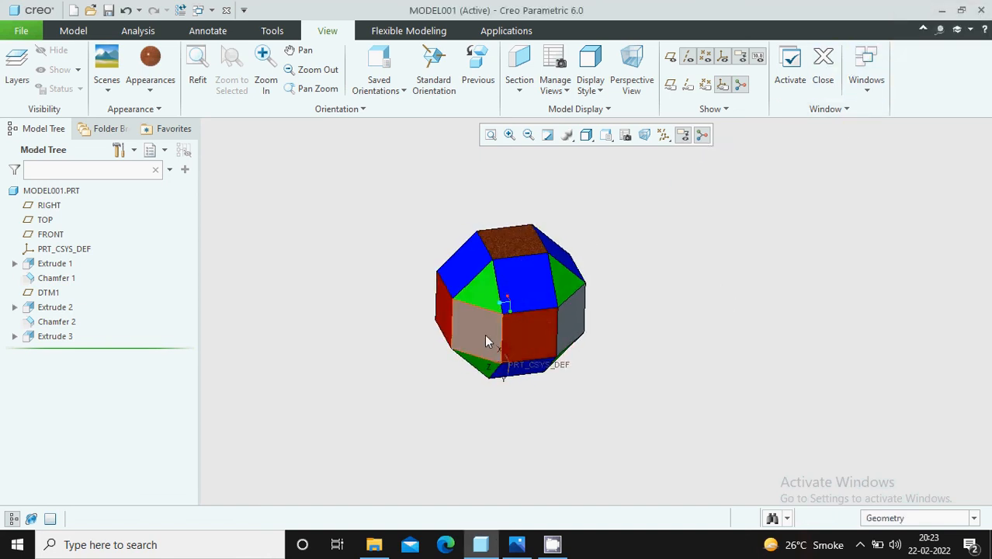
Apply the yellow appearance to the four remaining grey side faces between the dark red ones in the middle band.
left_click(153, 92)
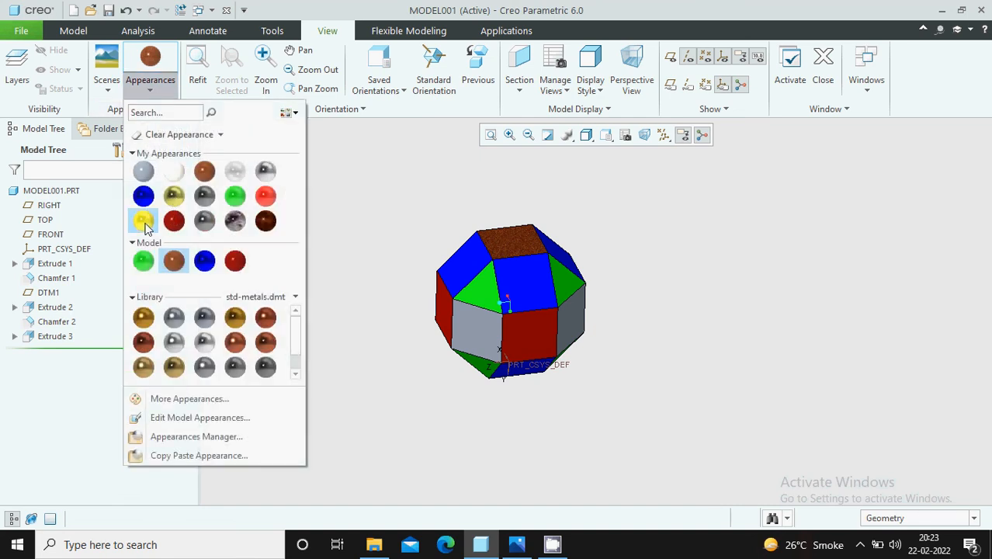
left_click(143, 223)
left_click(481, 326)
left_click(574, 321, "ctrl")
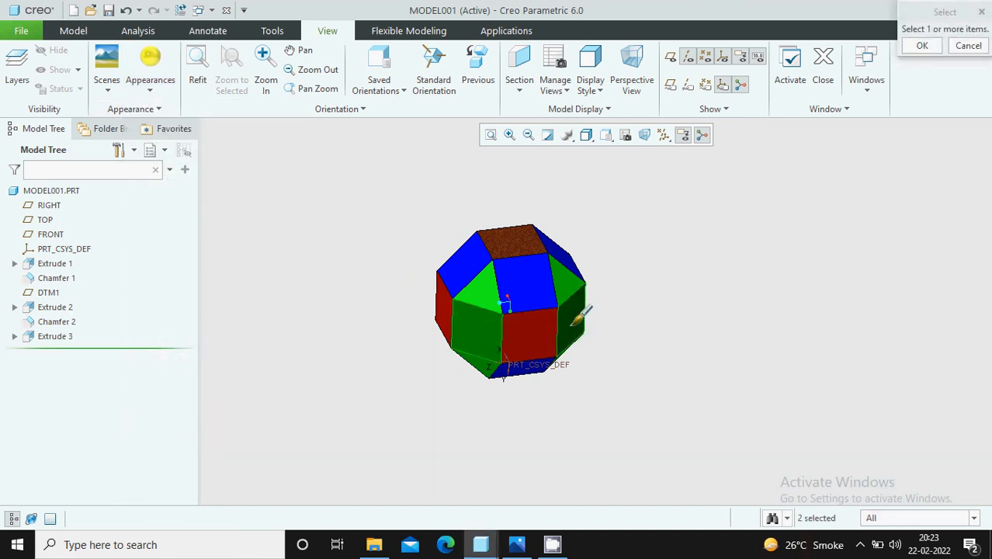
middle_click_drag(621, 298, 554, 331)
left_click(561, 299, "ctrl")
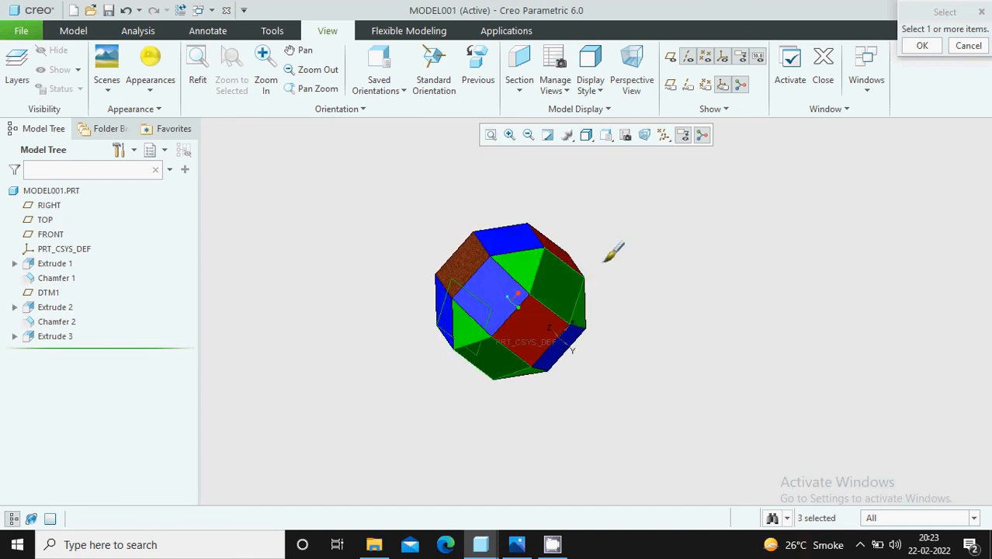
middle_click_drag(603, 263, 581, 329)
left_click(522, 254, "ctrl")
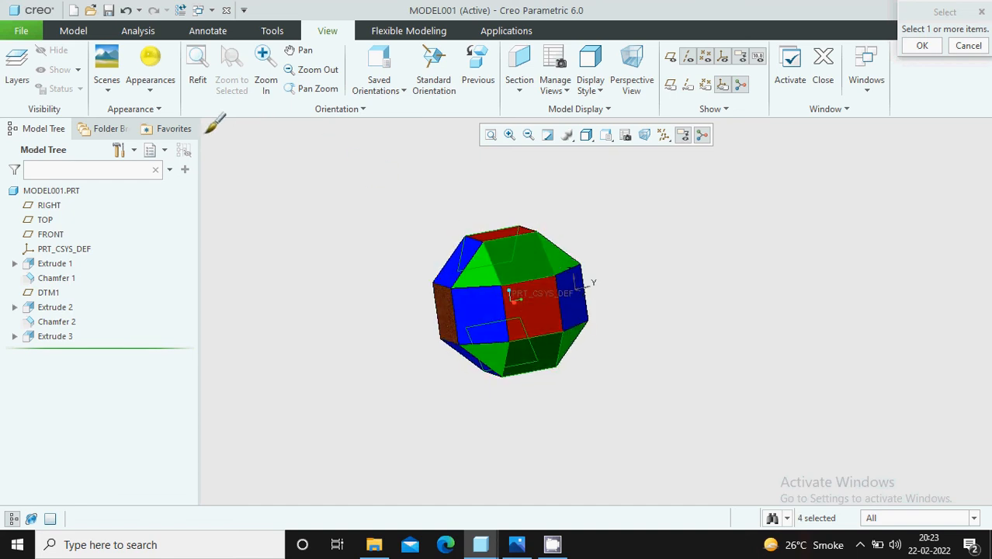
left_click(922, 45)
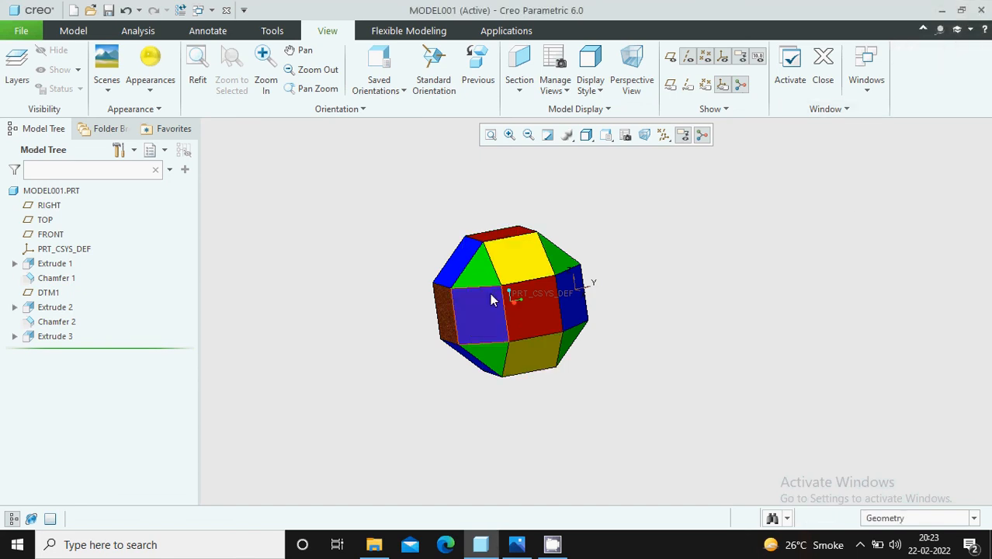
middle_click_drag(491, 300, 701, 284)
scroll(515, 353, "up", 3)
middle_click_drag(498, 328, 461, 281)
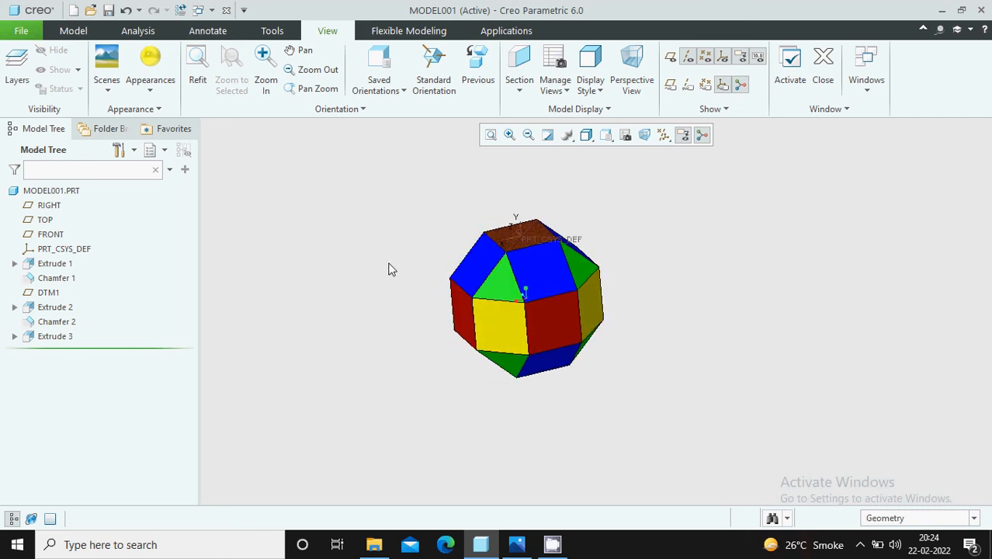
scroll(392, 267, "down", 3)
left_click(859, 544)
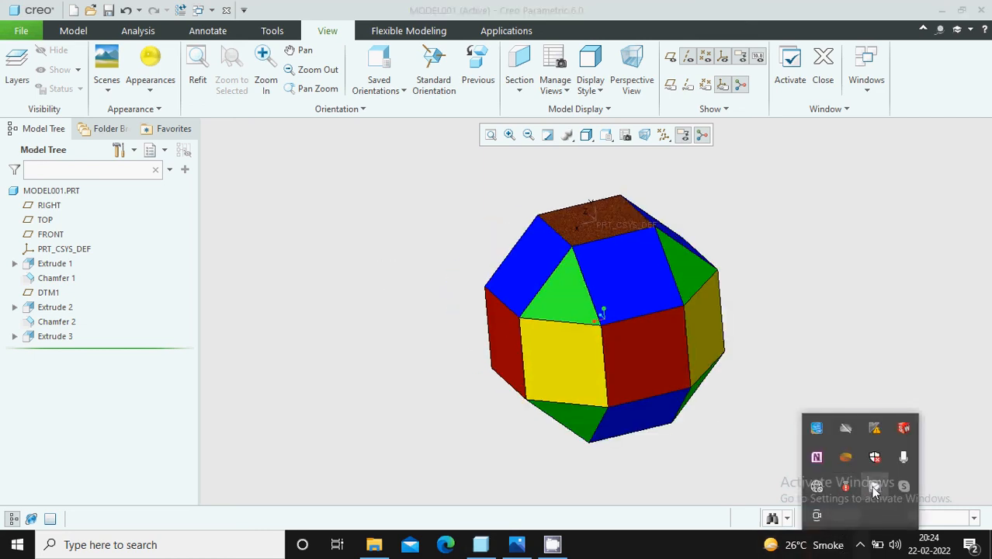